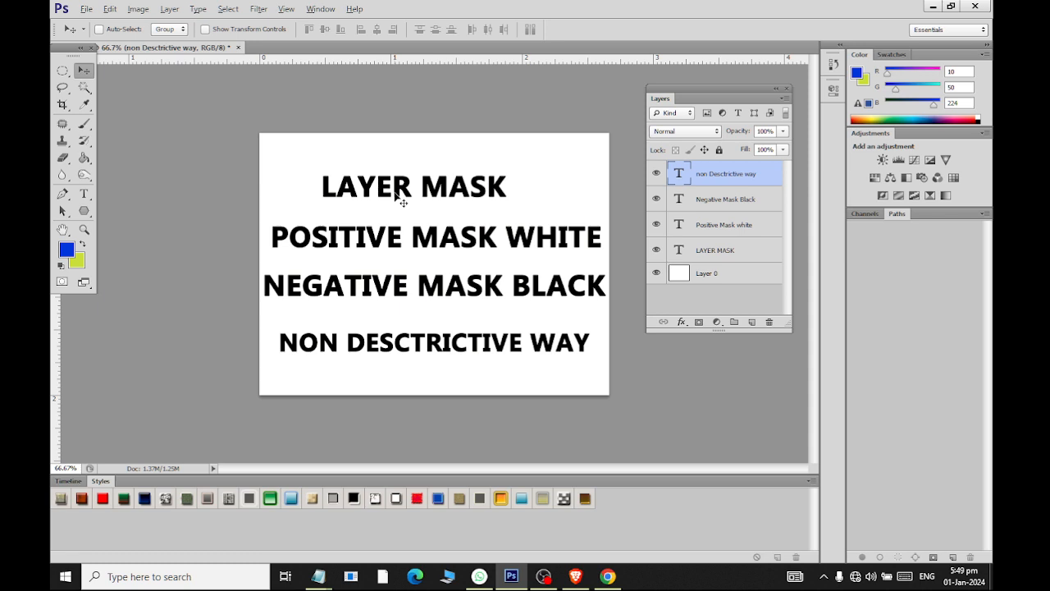
Open the image OIG (8).jpeg and convert its locked Background into an editable layer named Layer 0
left_click(86, 9)
left_click(95, 41)
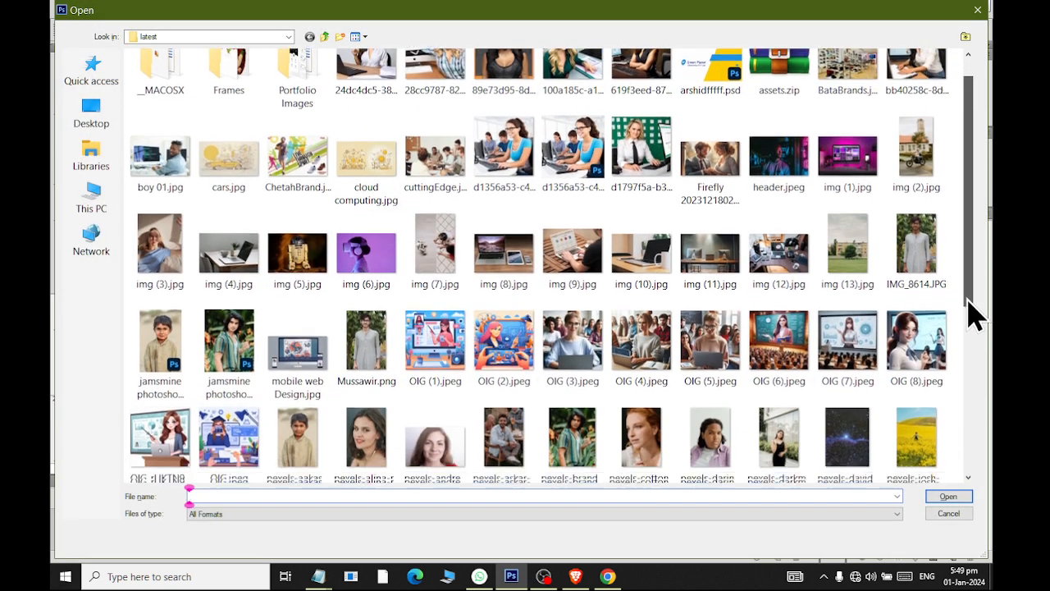
left_click_drag(968, 299, 969, 379)
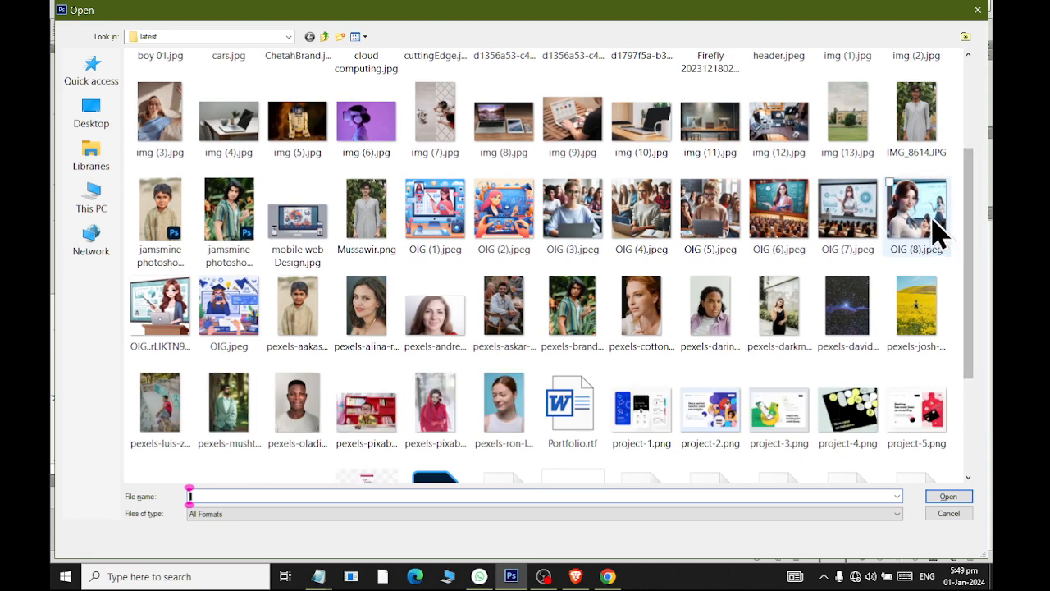
double_click(933, 220)
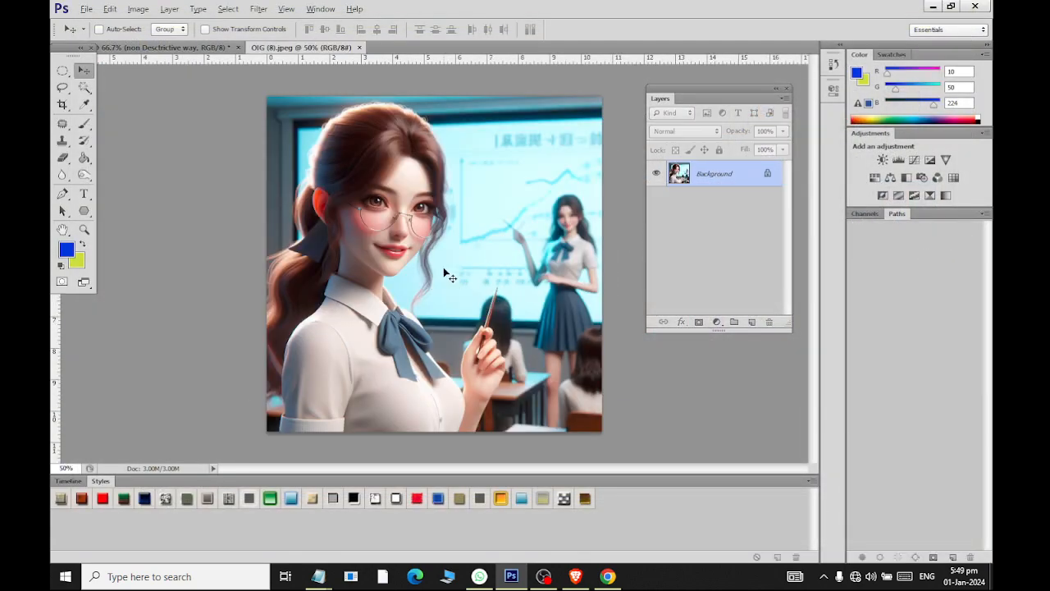
double_click(765, 173)
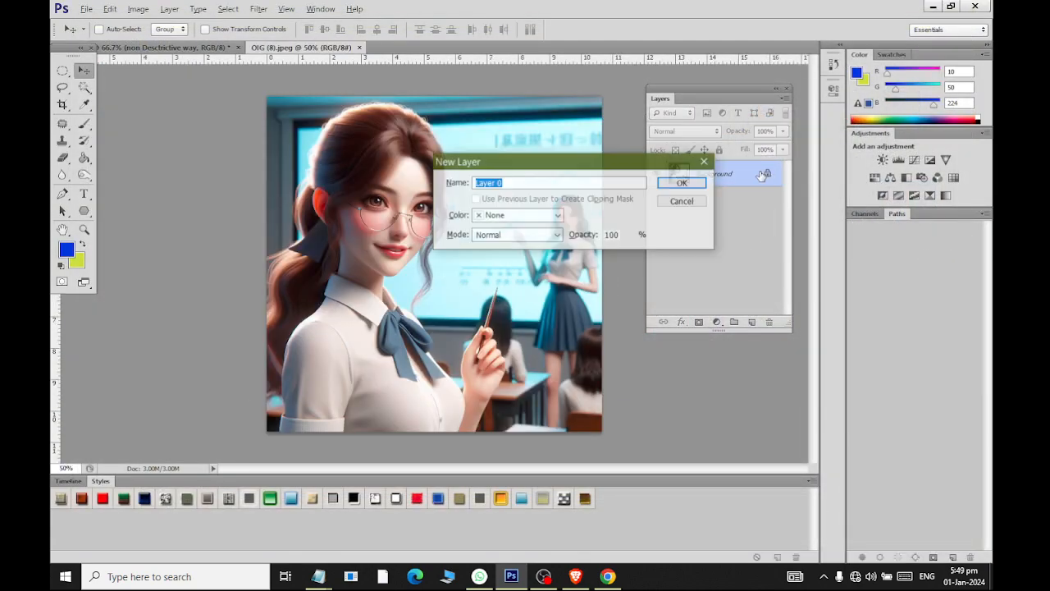
left_click(688, 184)
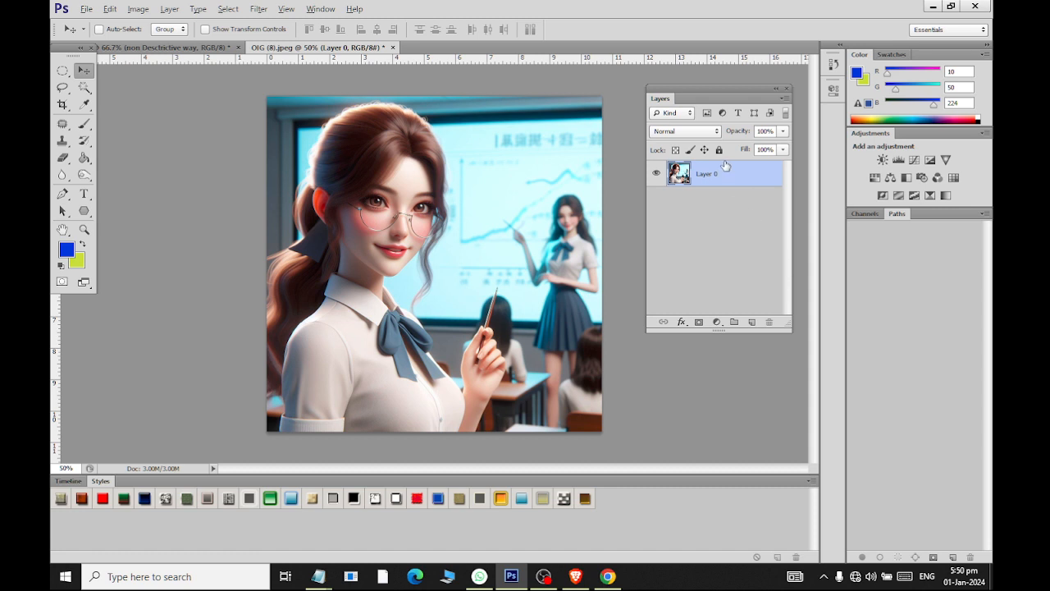
Add a white layer mask to Layer 0, review its context options, and delete the mask without applying it
left_click(699, 323)
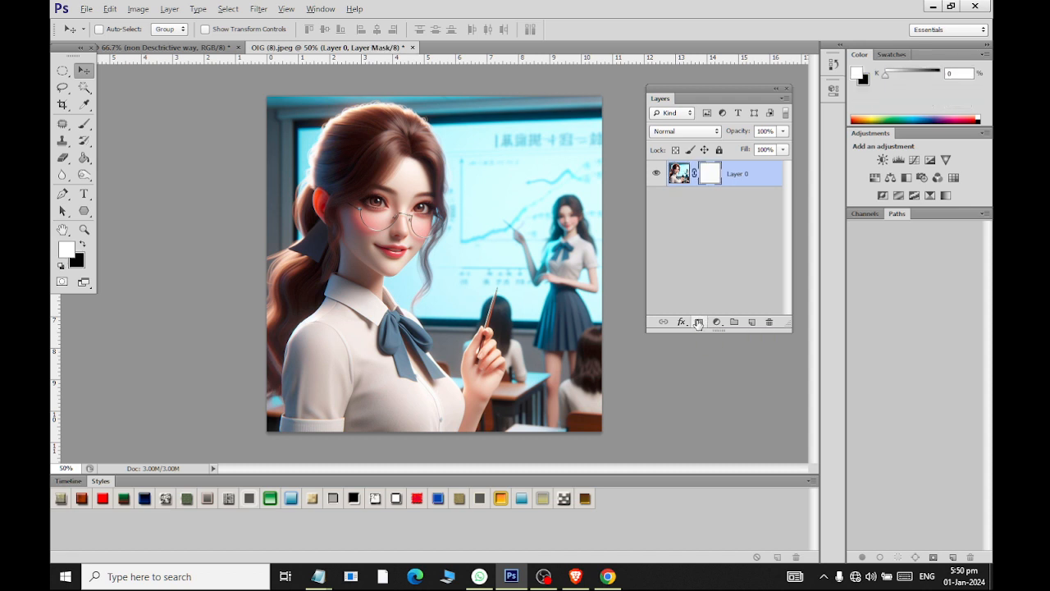
left_click(708, 177)
right_click(710, 177)
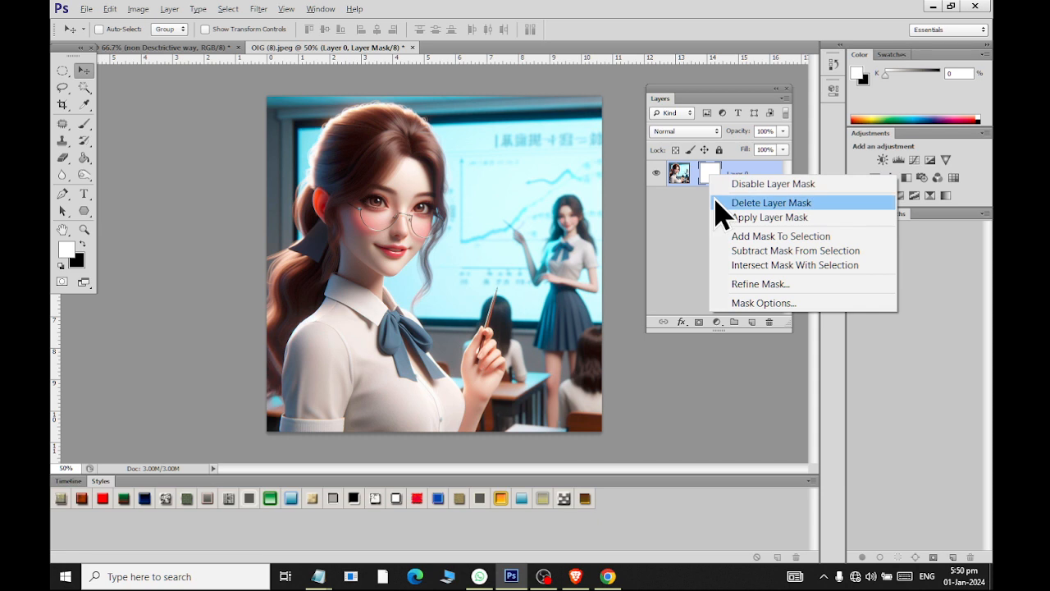
left_click(683, 213)
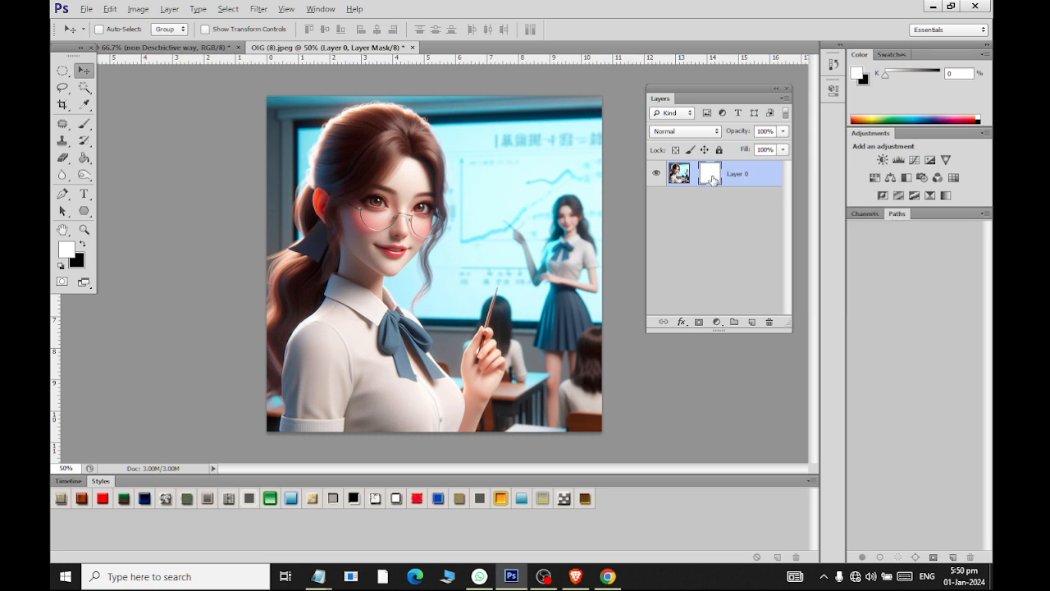
left_click_drag(712, 179, 774, 325)
left_click(577, 227)
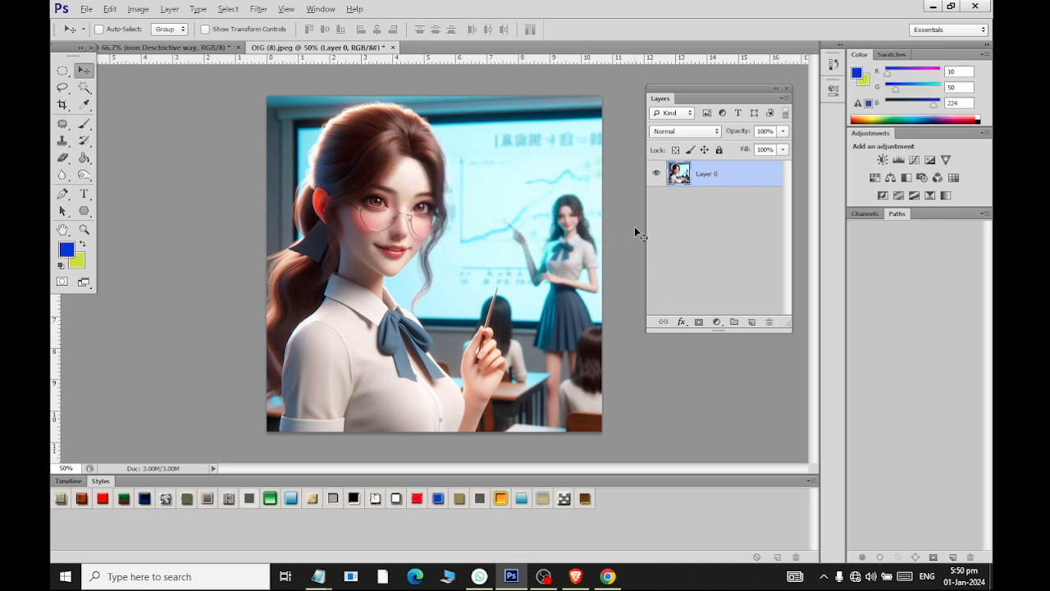
Add a white reveal-all mask to Layer 0 again and discard it without applying it
left_click(698, 323)
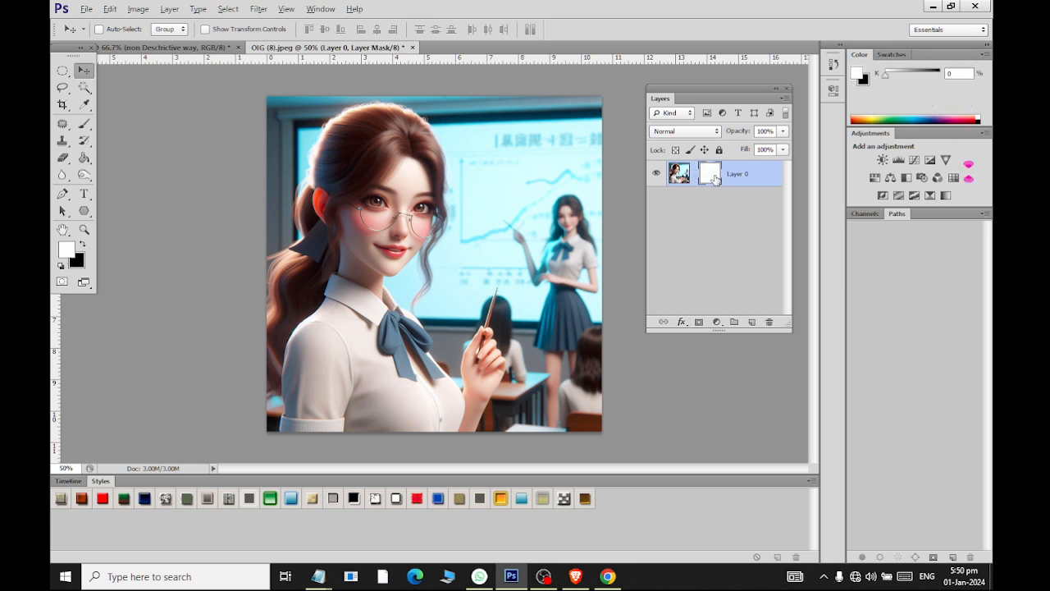
left_click(770, 322)
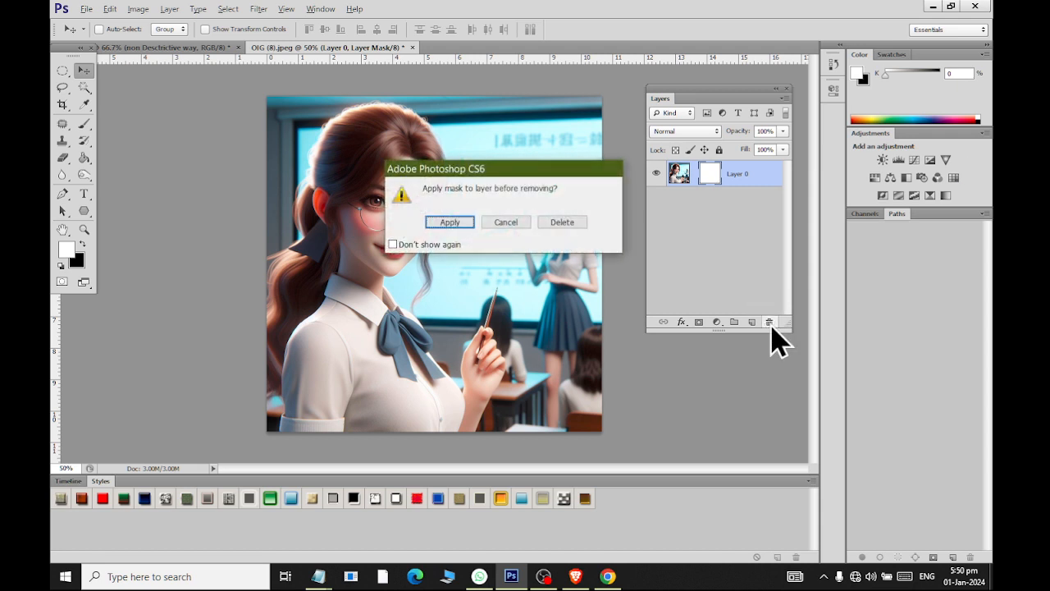
left_click(562, 223)
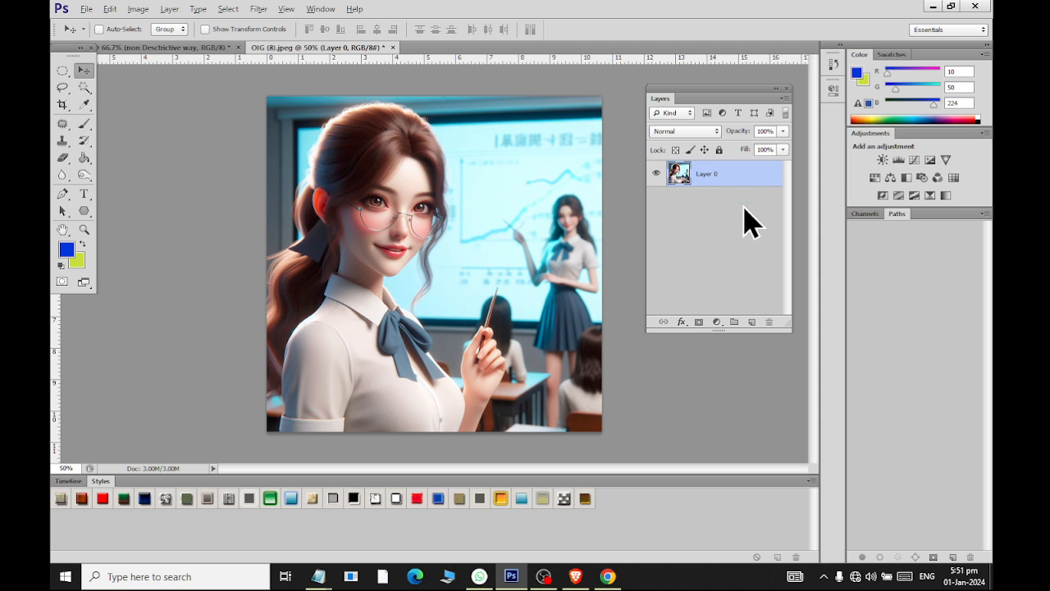
After checking the mask notes document, add a white mask to Layer 0, unlink it from the image, and delete it unapplied
left_click(181, 46)
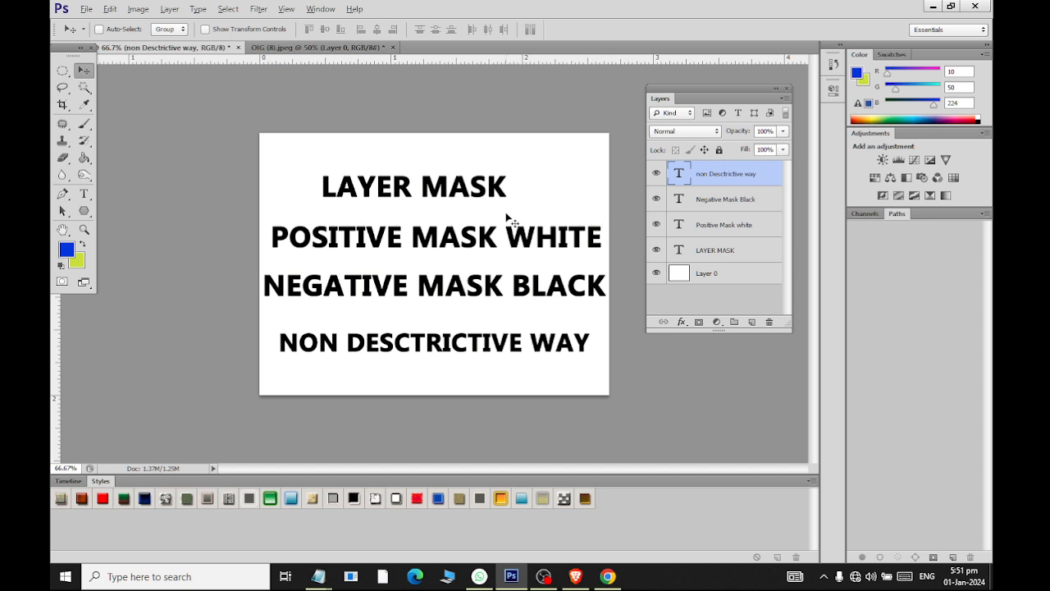
left_click(320, 47)
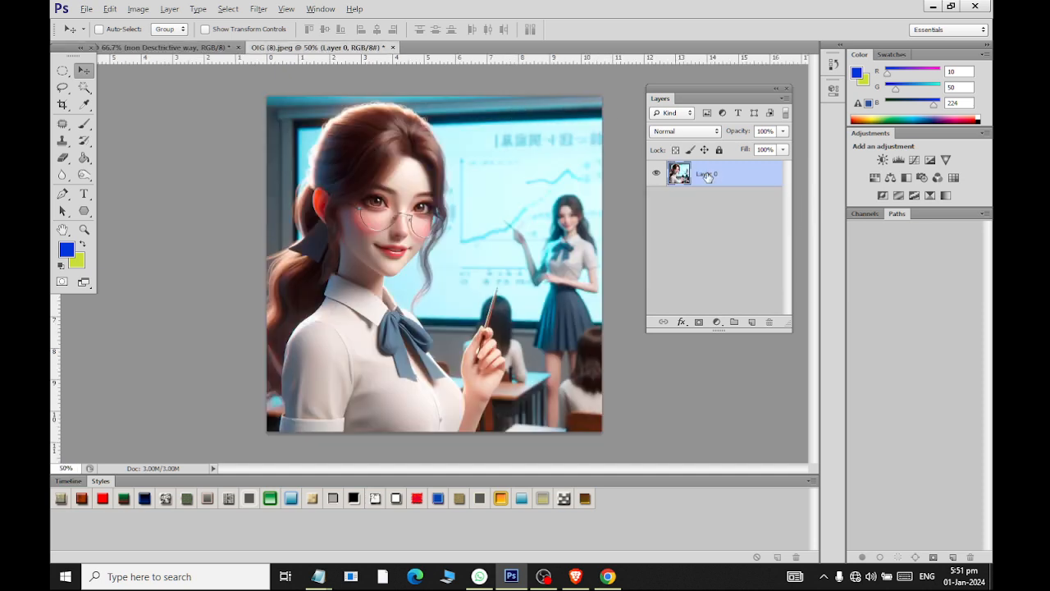
left_click(698, 322)
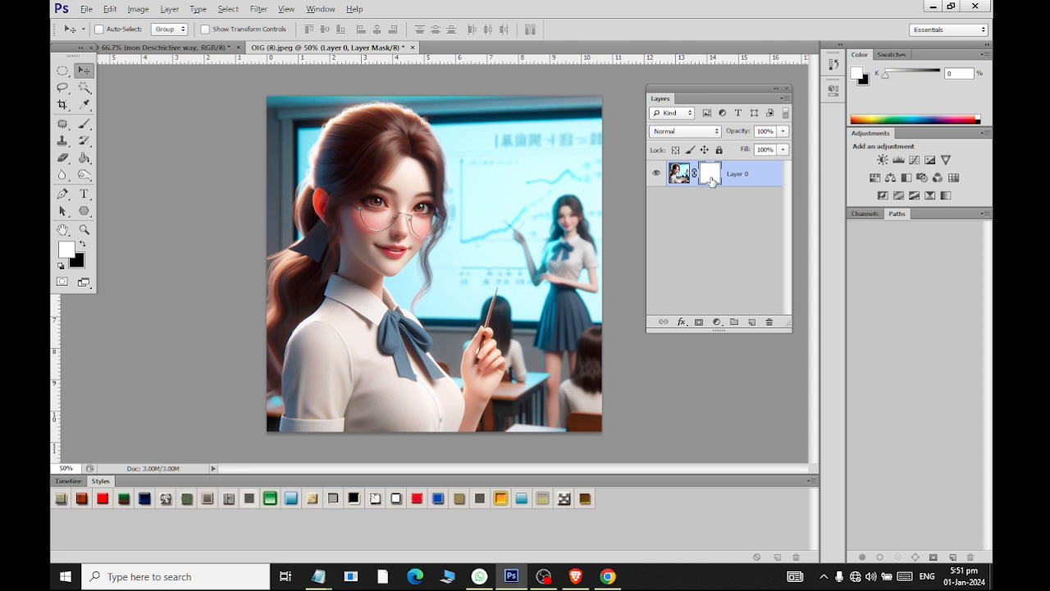
left_click(694, 173)
left_click(768, 322)
left_click(559, 221)
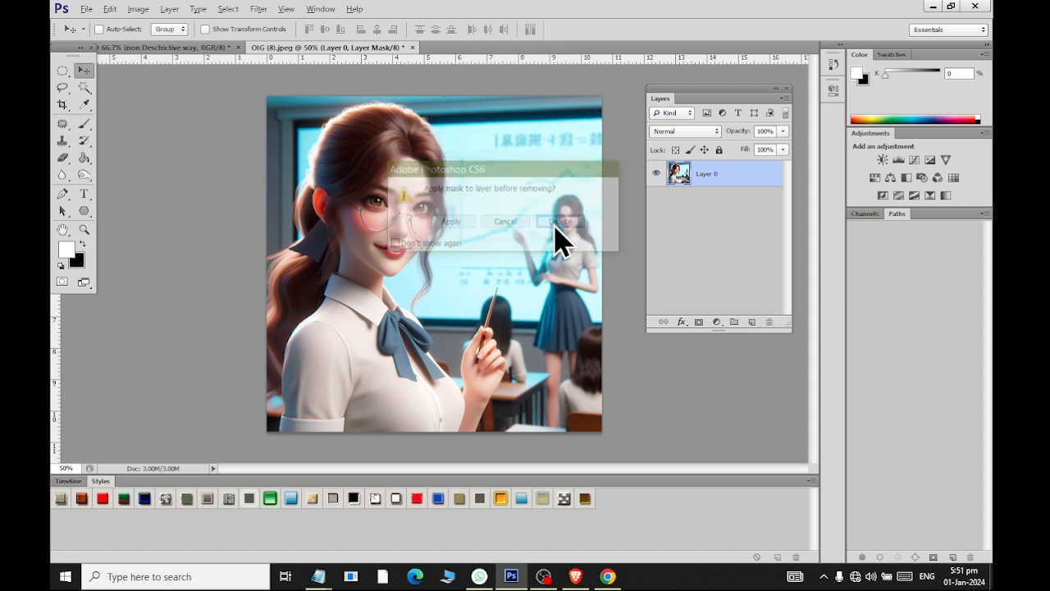
Recheck the mask notes document, and add a black hide-all mask to Layer 0 and delete it without applying it
left_click(189, 46)
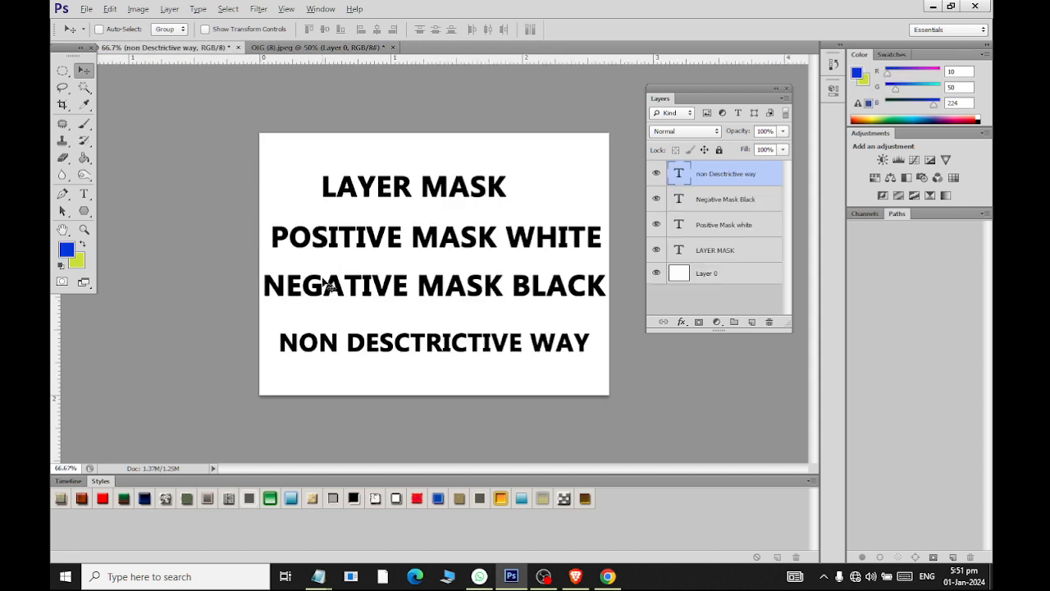
left_click(326, 49)
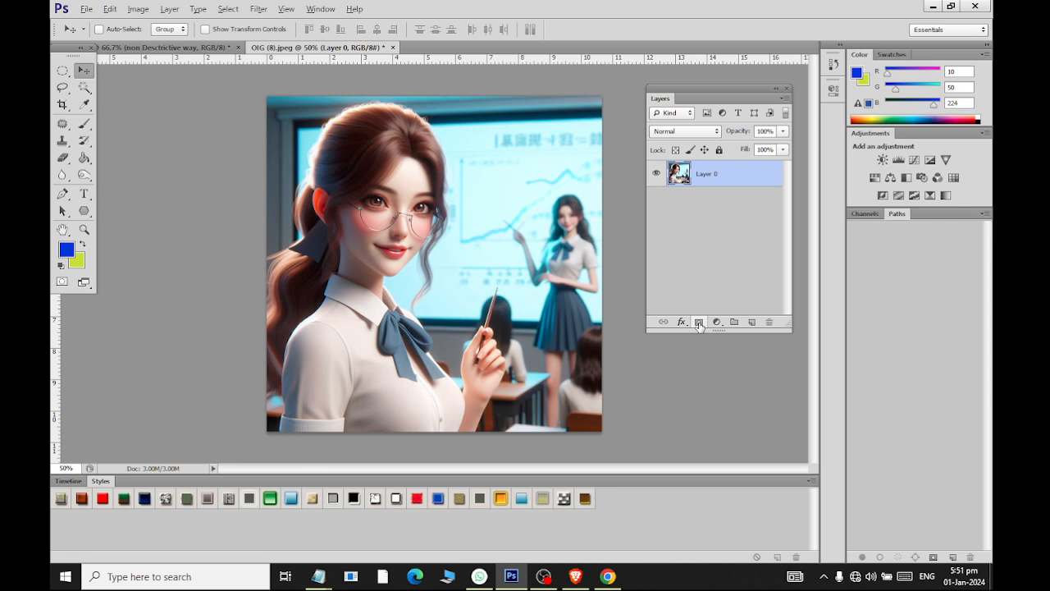
left_click(699, 323, "alt")
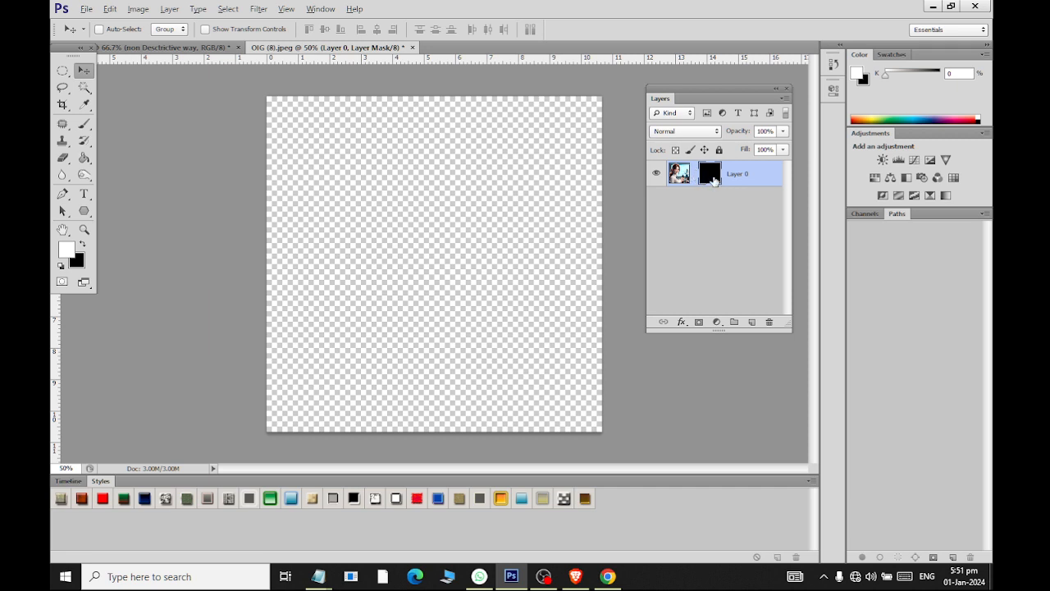
left_click(770, 322)
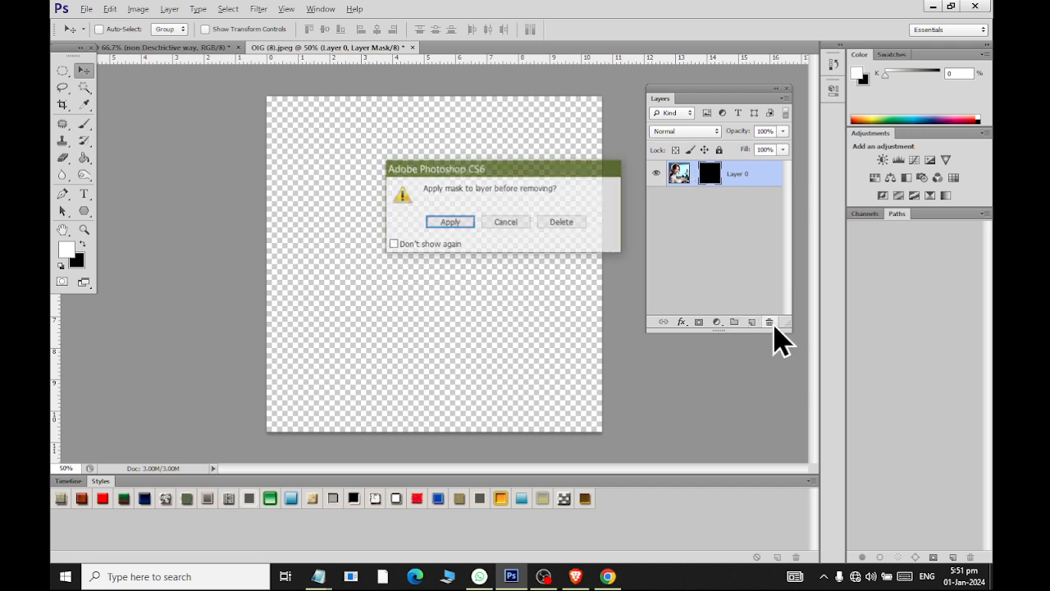
left_click(576, 223)
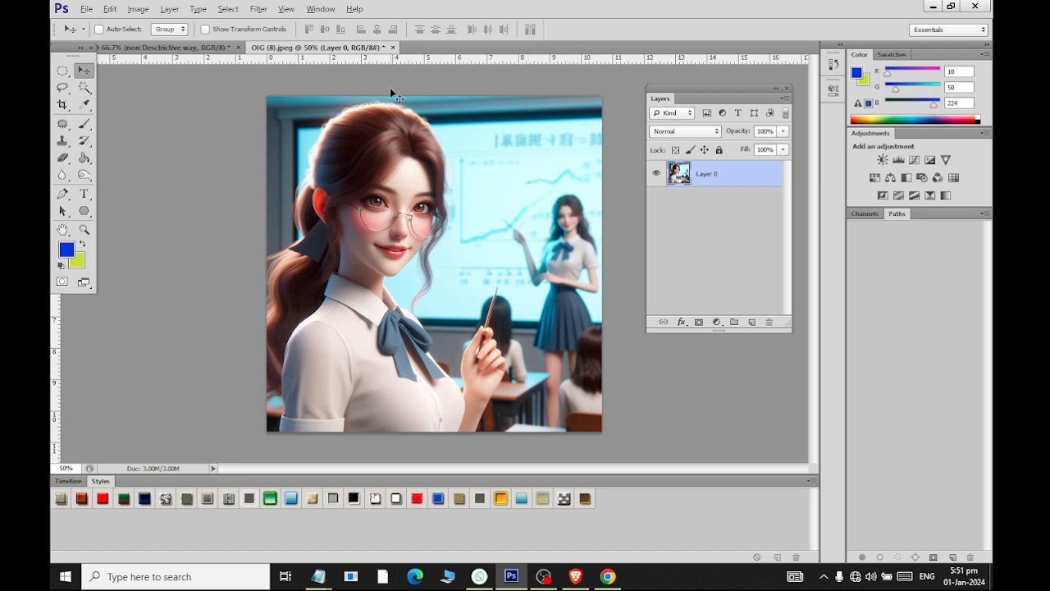
Select a large ellipse around the woman's head, mask Layer 0 to reveal only that area, and delete the mask unapplied
left_click(164, 48)
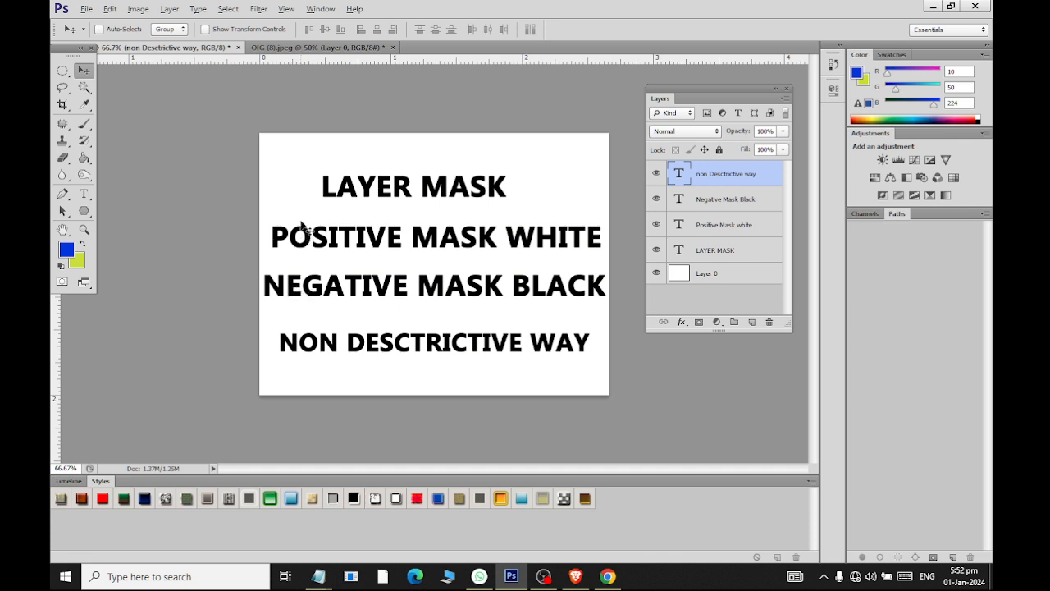
left_click(297, 49)
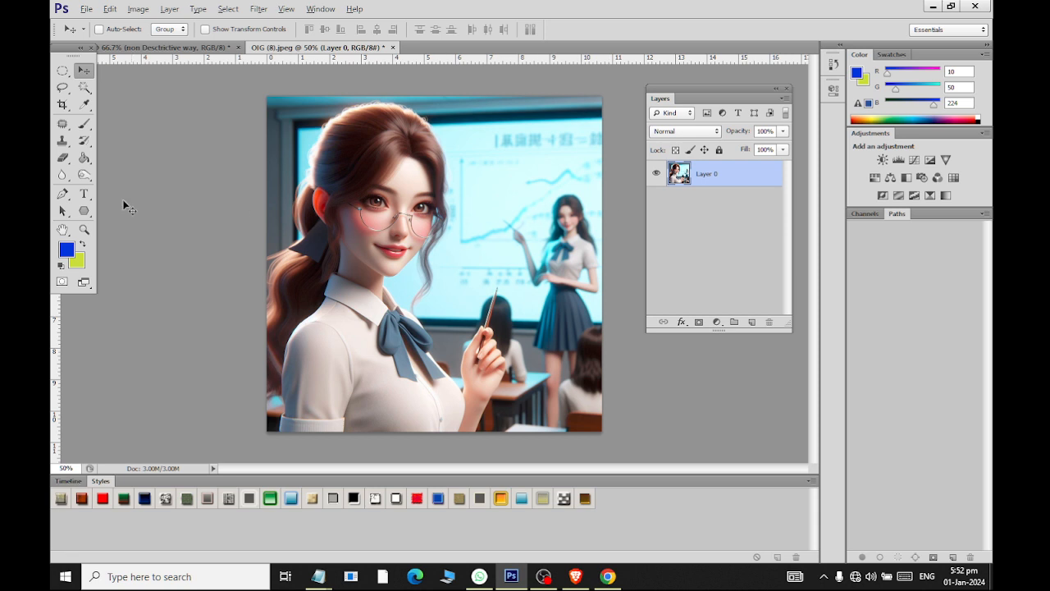
left_click(60, 72)
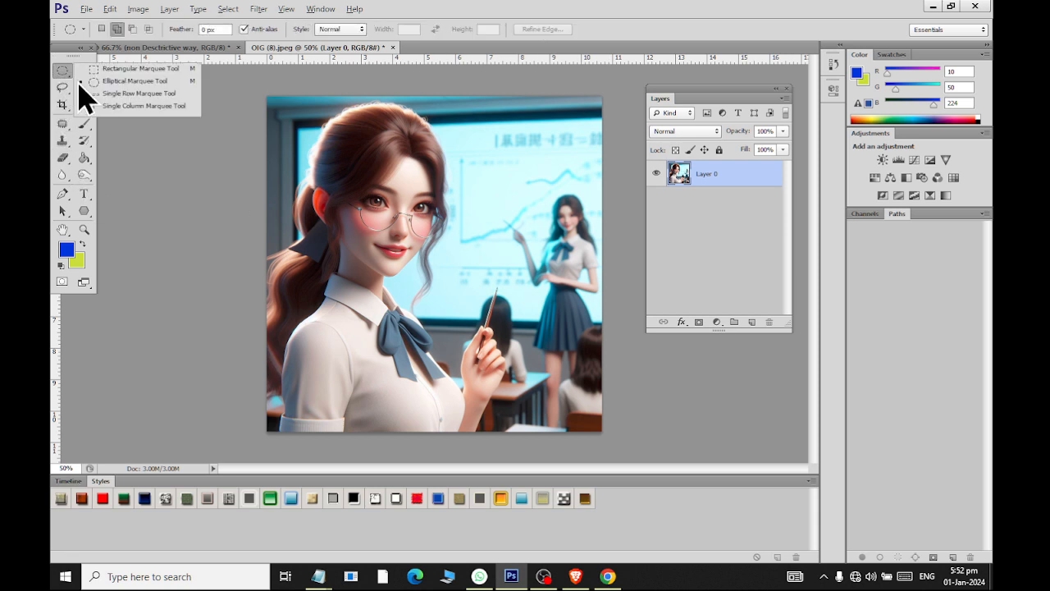
left_click(103, 82)
left_click_drag(291, 103, 525, 361)
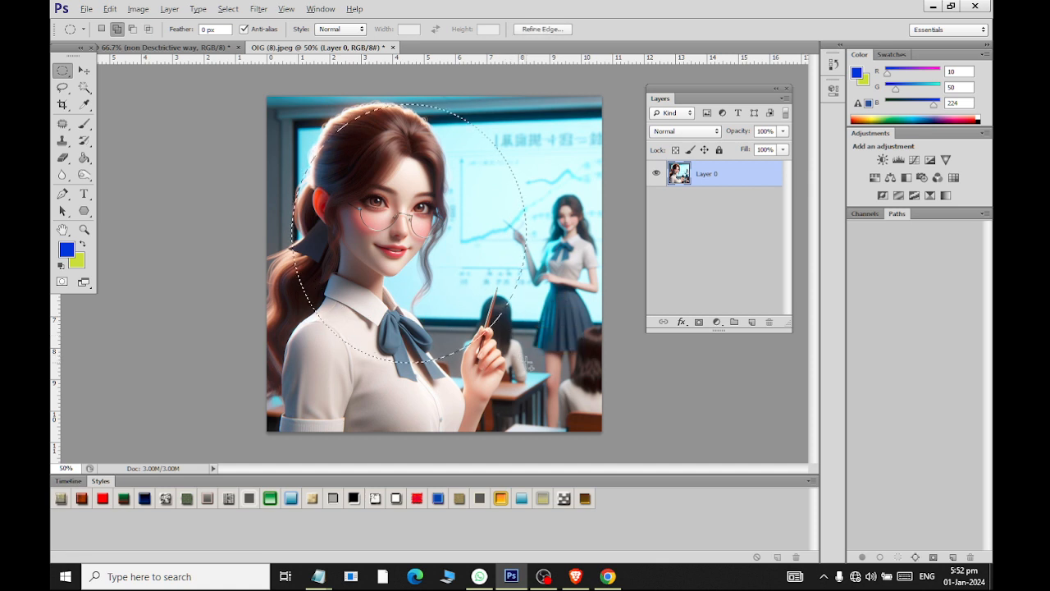
left_click(700, 322)
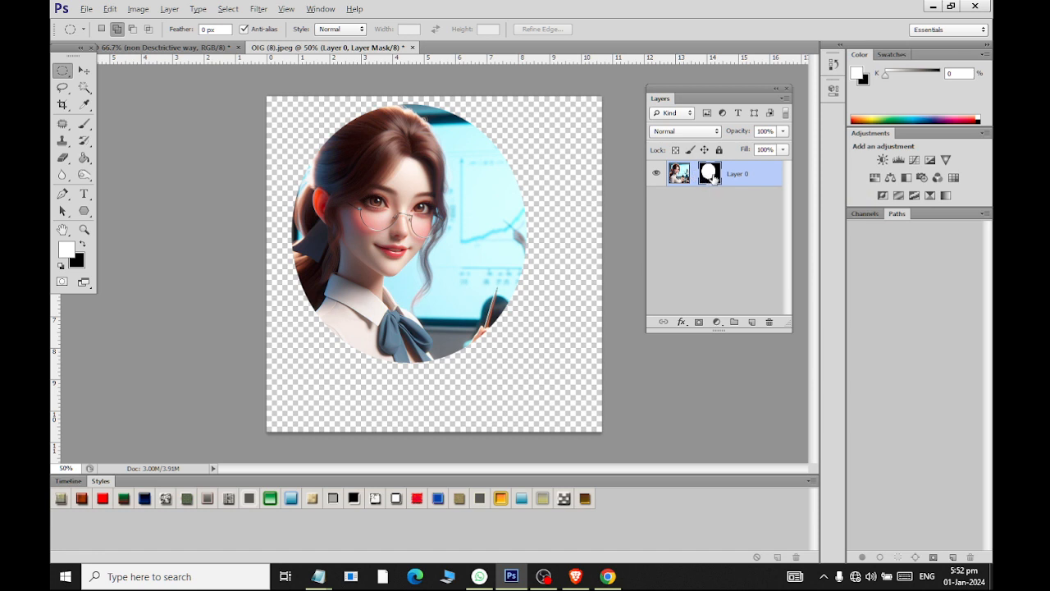
left_click_drag(714, 177, 769, 323)
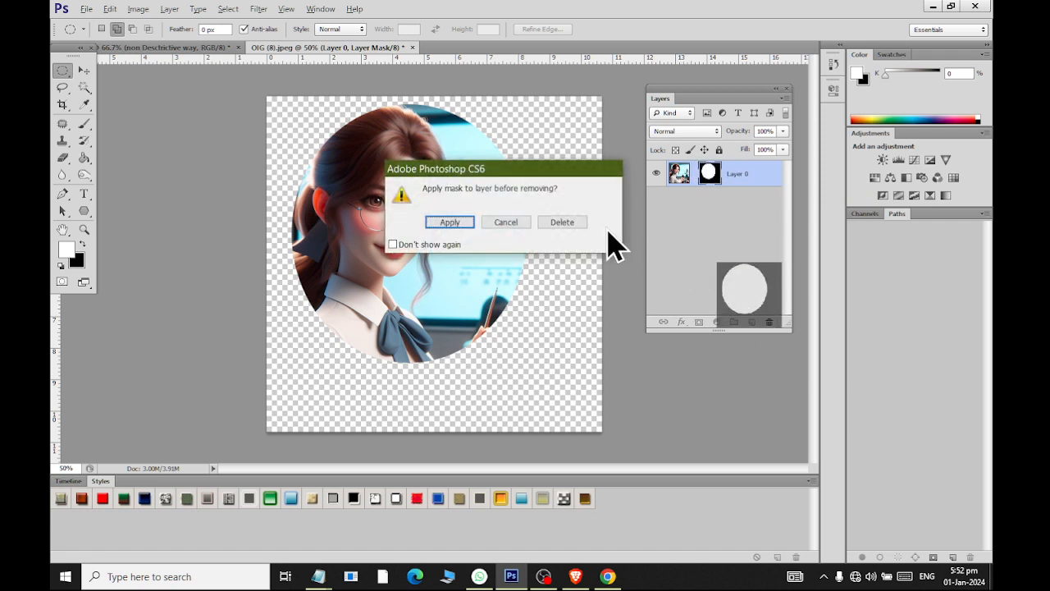
left_click(565, 221)
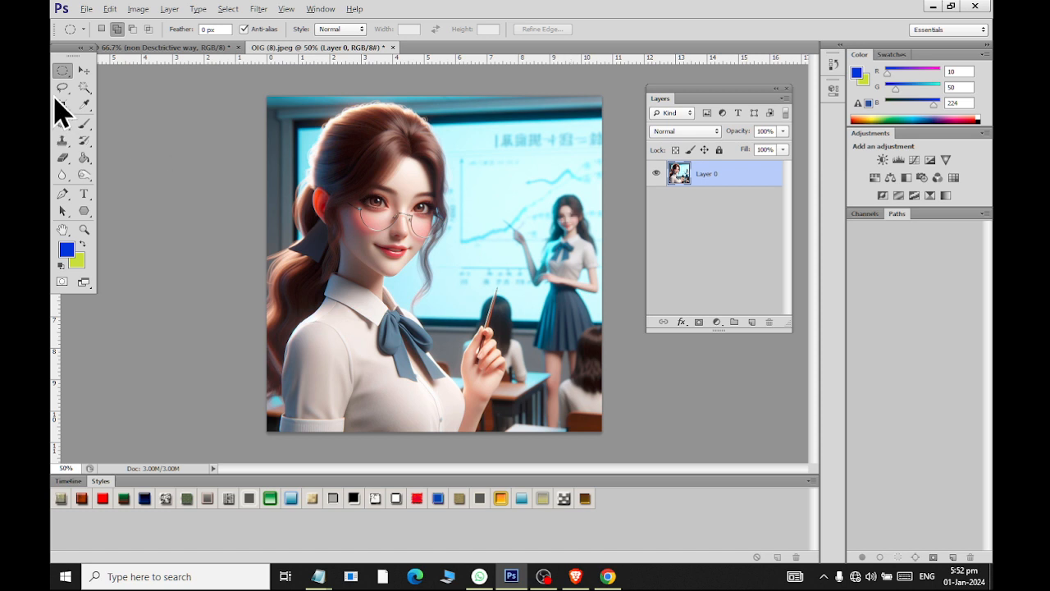
Select an ellipse around the woman's head, mask Layer 0 to hide that area, and delete the mask unapplied
left_click_drag(303, 104, 520, 335)
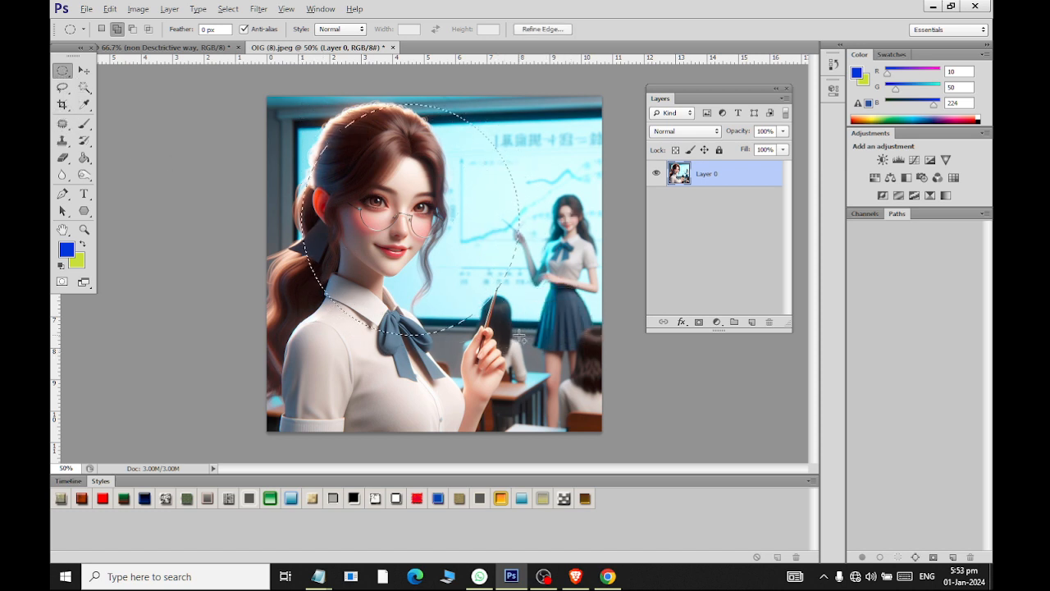
left_click(697, 322, "alt")
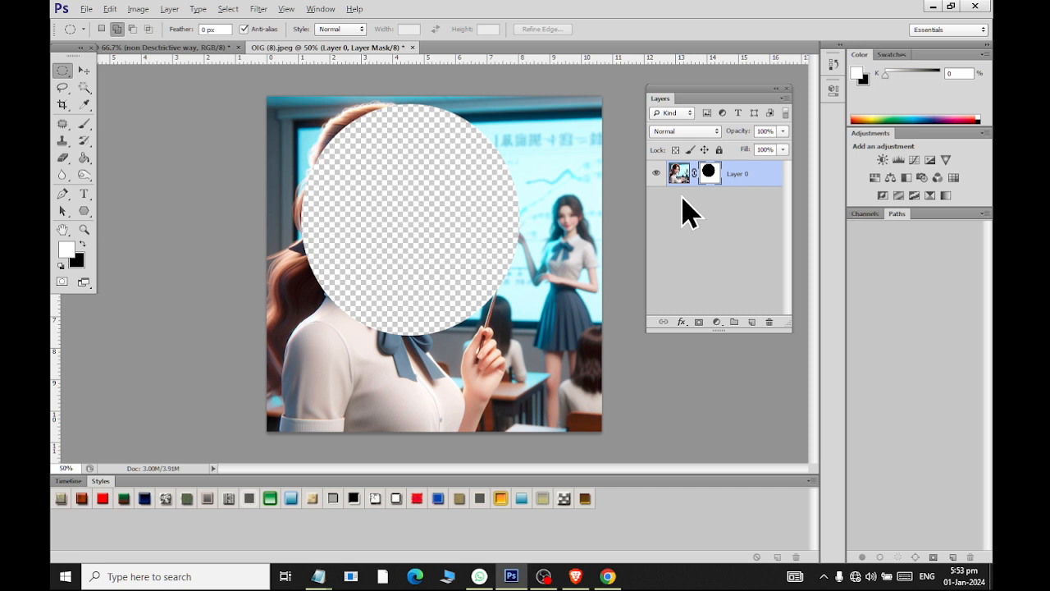
left_click_drag(709, 172, 770, 323)
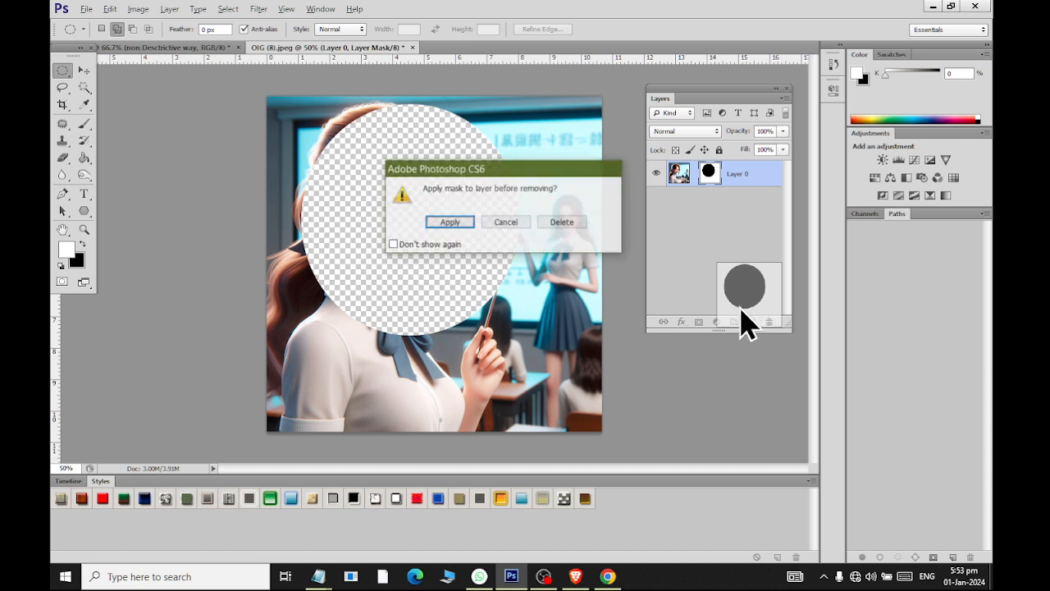
left_click(561, 221)
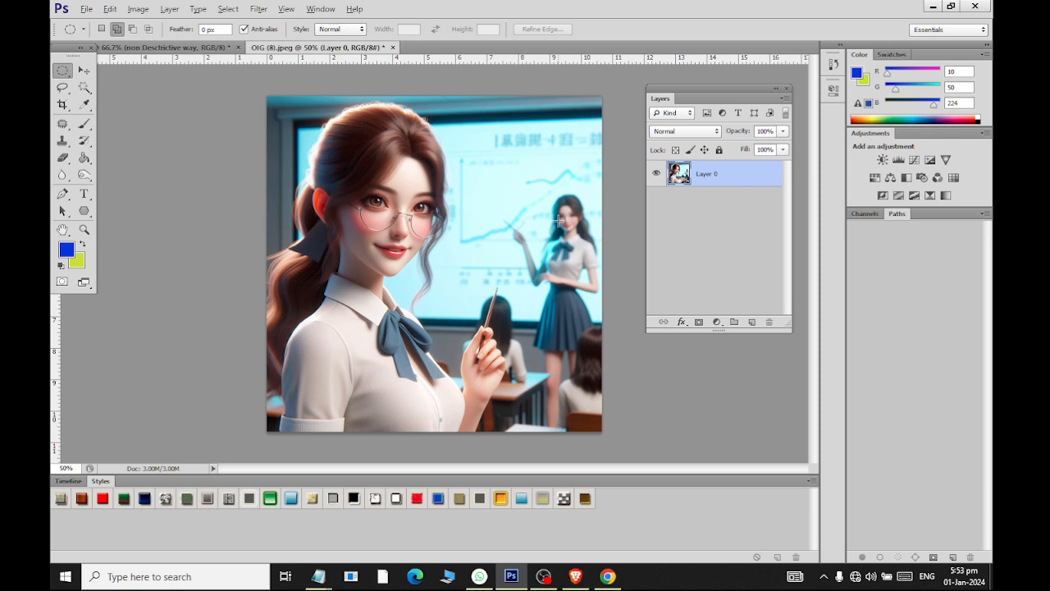
Draw a white raindrop custom shape about 634 by 892 px over the photo and move it over the woman's face
left_click(84, 161)
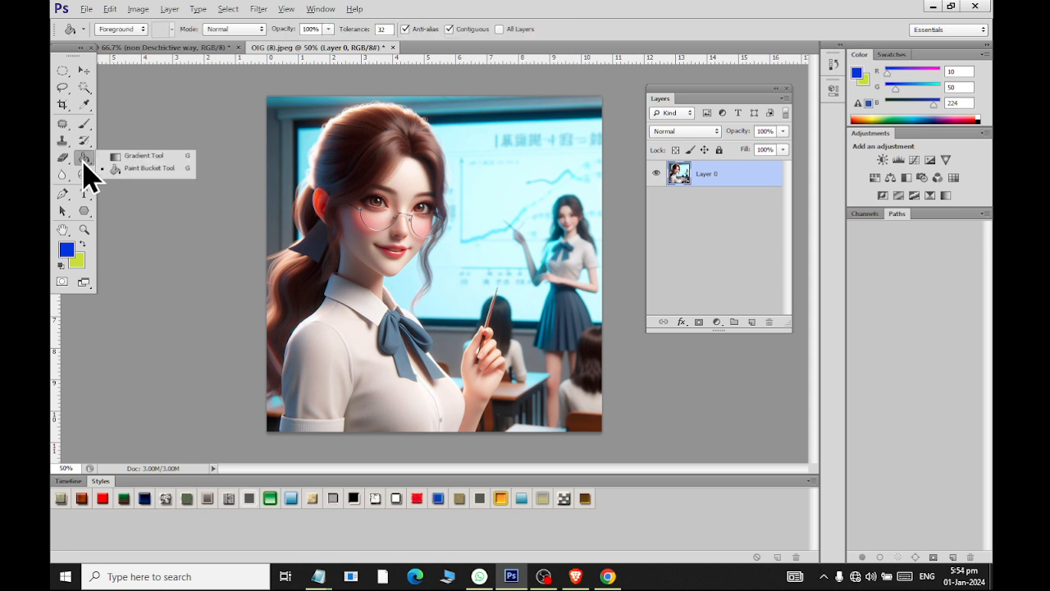
left_click(83, 211)
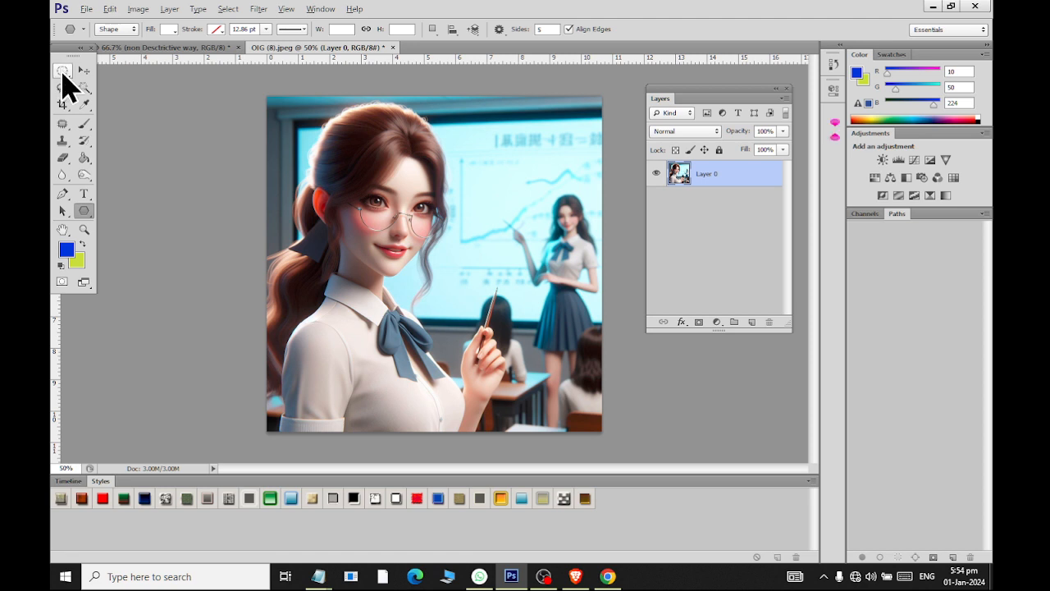
left_click(83, 211)
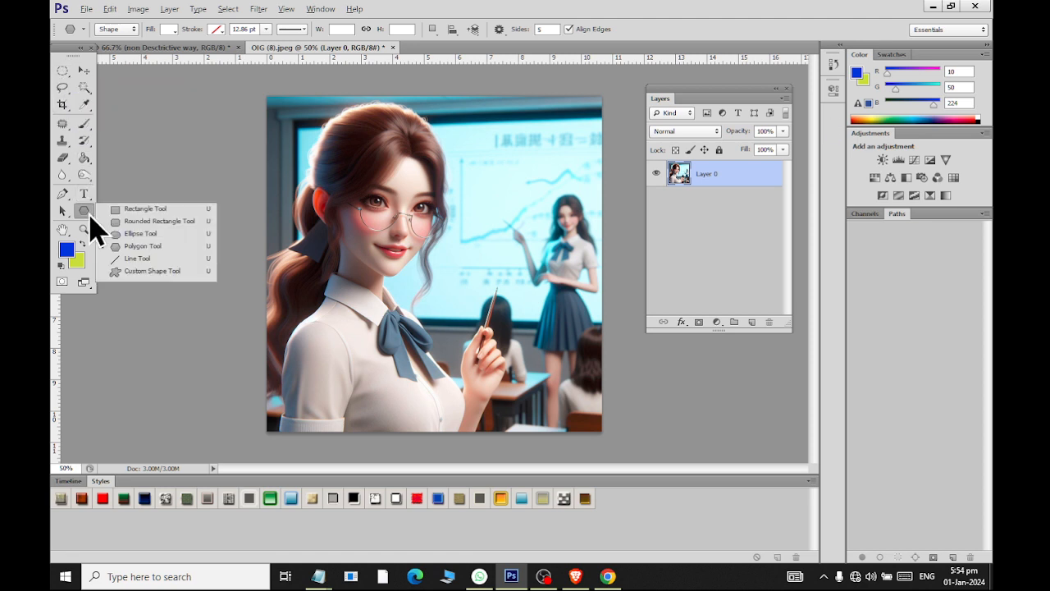
left_click(132, 271)
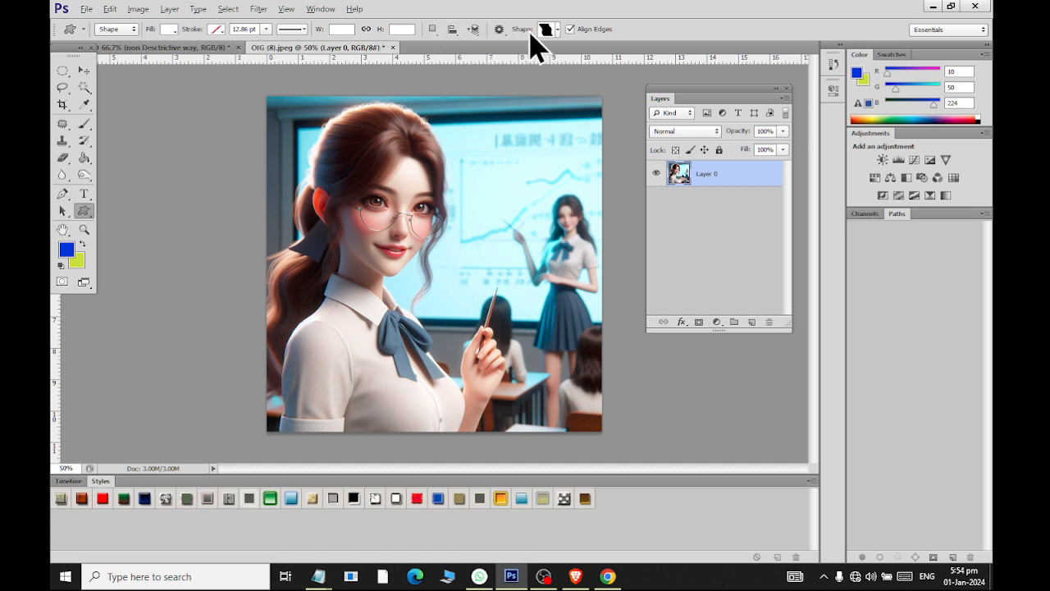
left_click(557, 29)
scroll(661, 90, "down", 10)
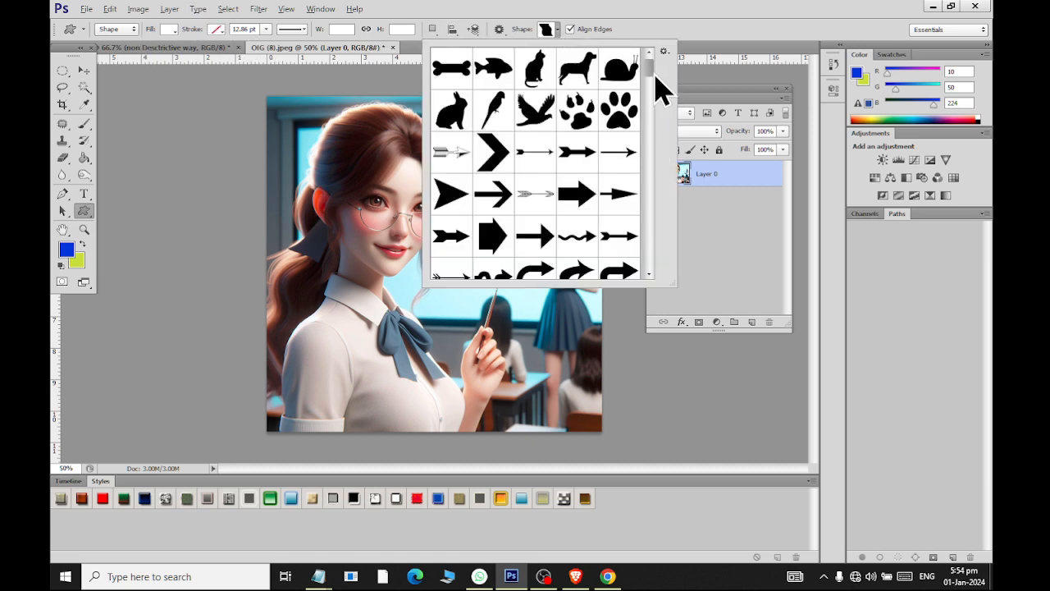
scroll(660, 148, "up", 3)
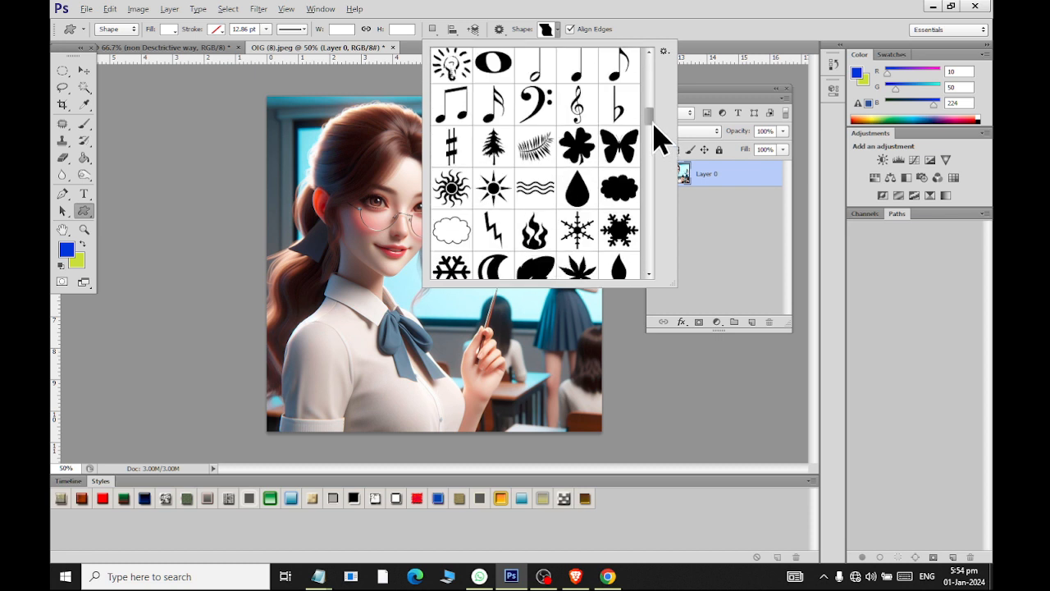
left_click(580, 202)
left_click_drag(336, 138, 544, 427)
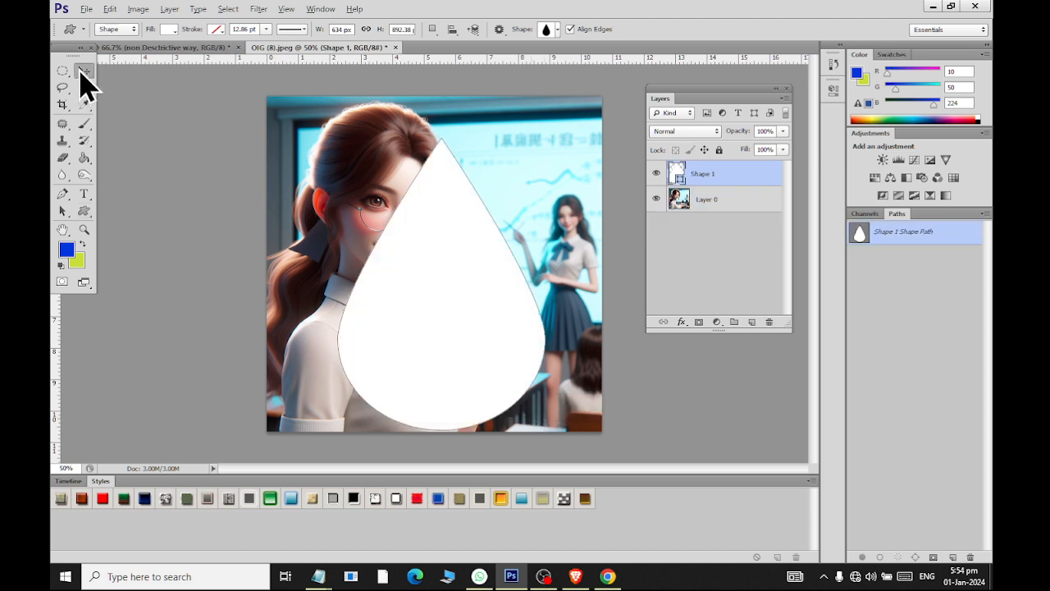
left_click(84, 71)
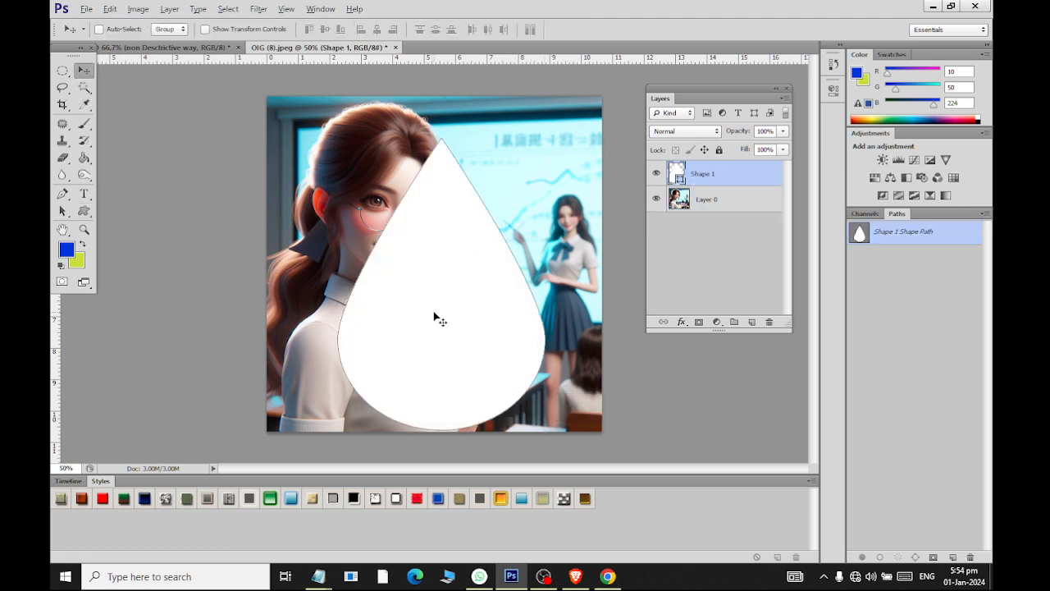
left_click_drag(435, 317, 387, 287)
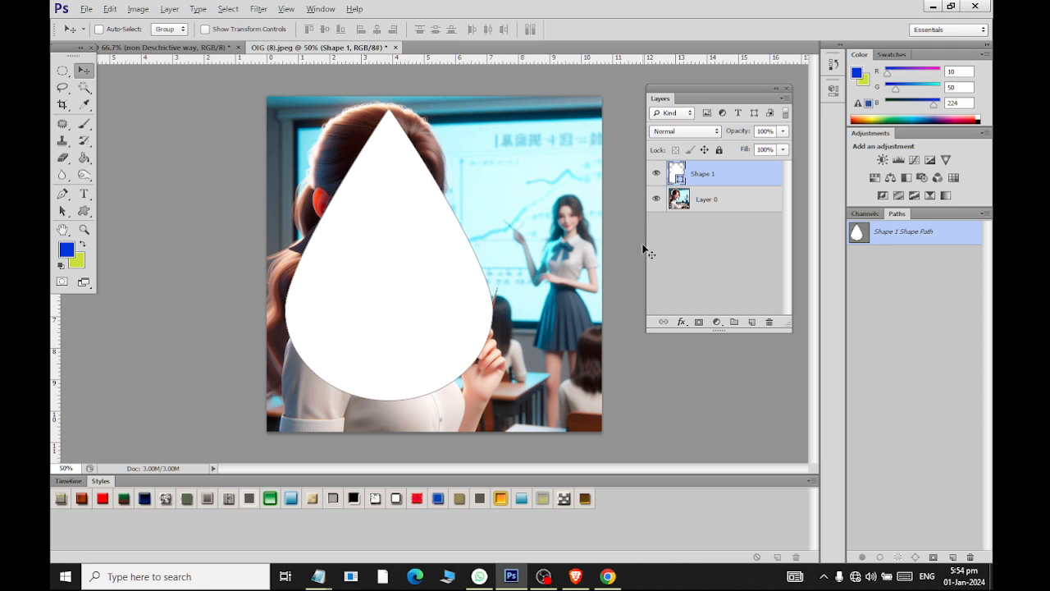
Try clipping the raindrop shape layer to Layer 0, and release the clipping mask
right_click(747, 179)
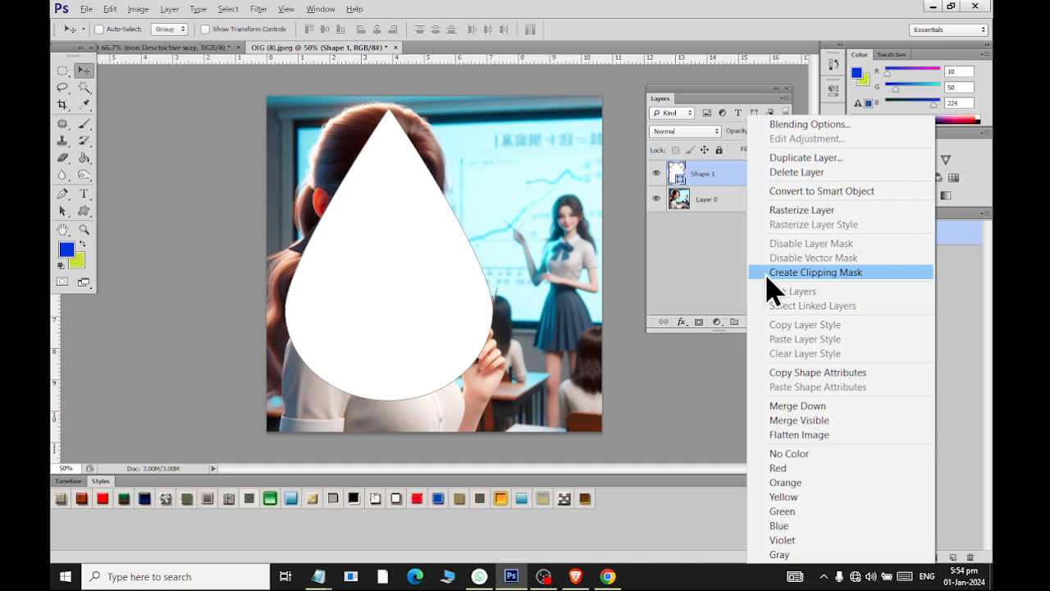
left_click(766, 275)
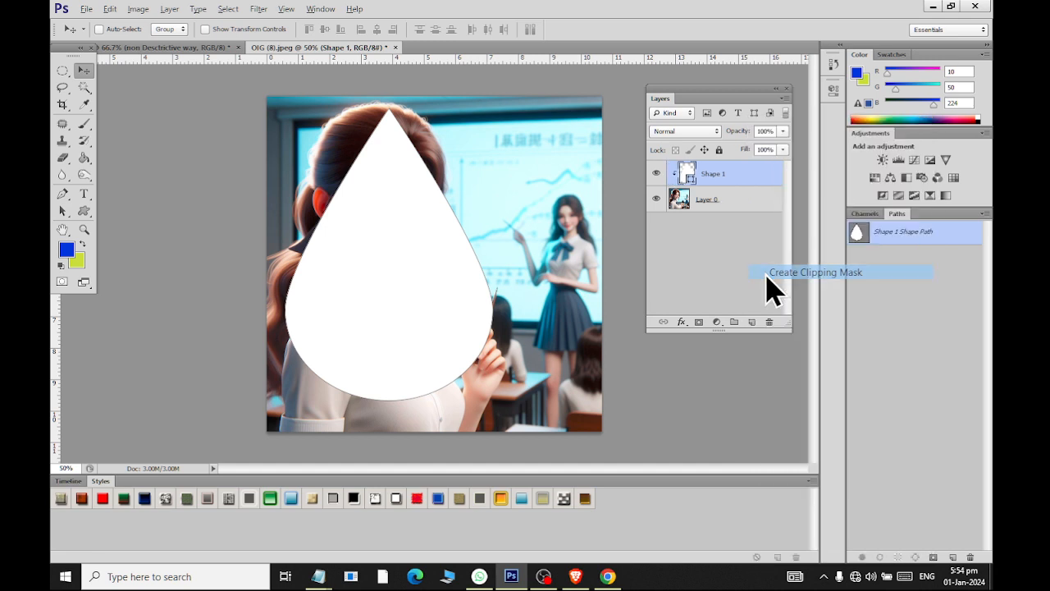
right_click(747, 184)
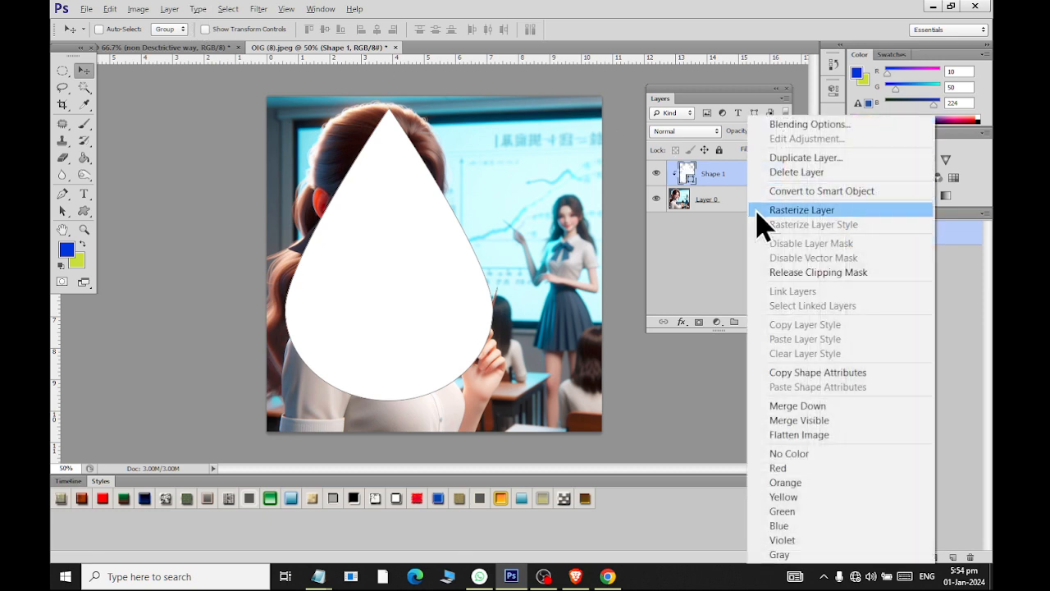
left_click(780, 287)
Rasterize the Shape 1 raindrop layer
right_click(746, 180)
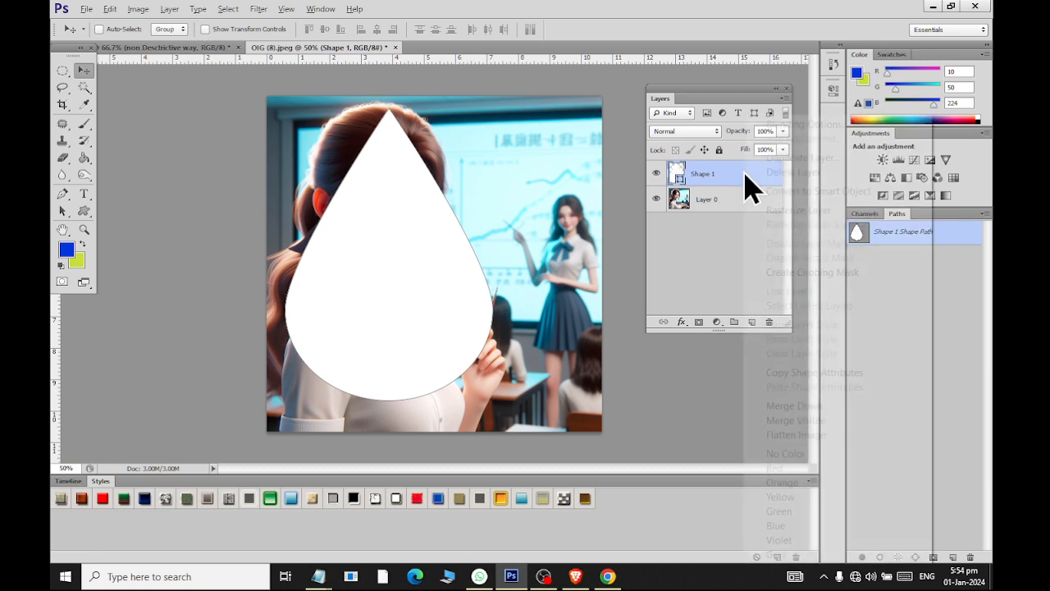
left_click(756, 210)
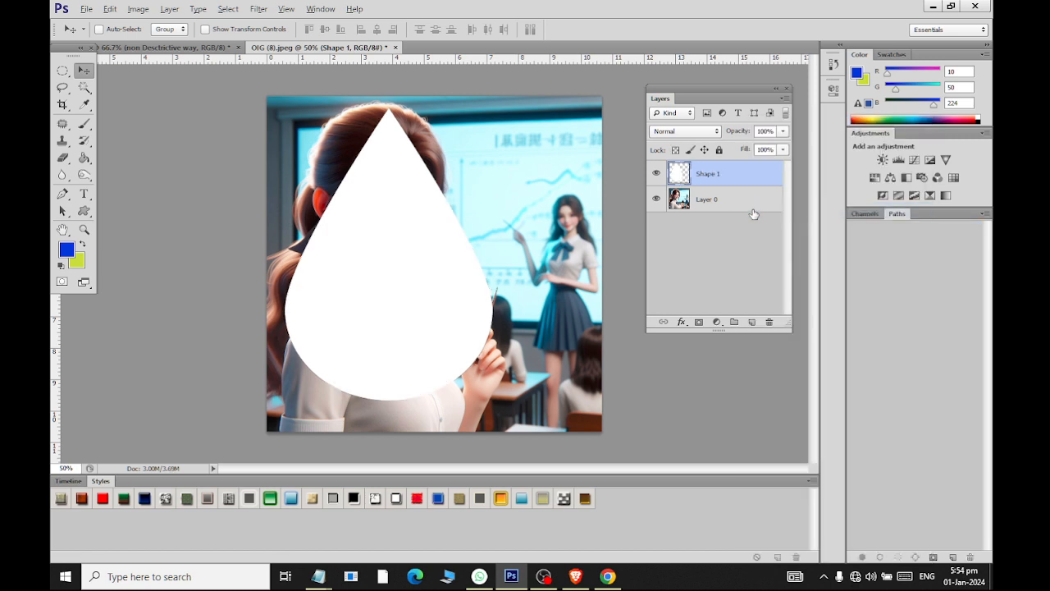
Try clipping the rasterized raindrop layer to Layer 0, and release the clipping mask
right_click(747, 188)
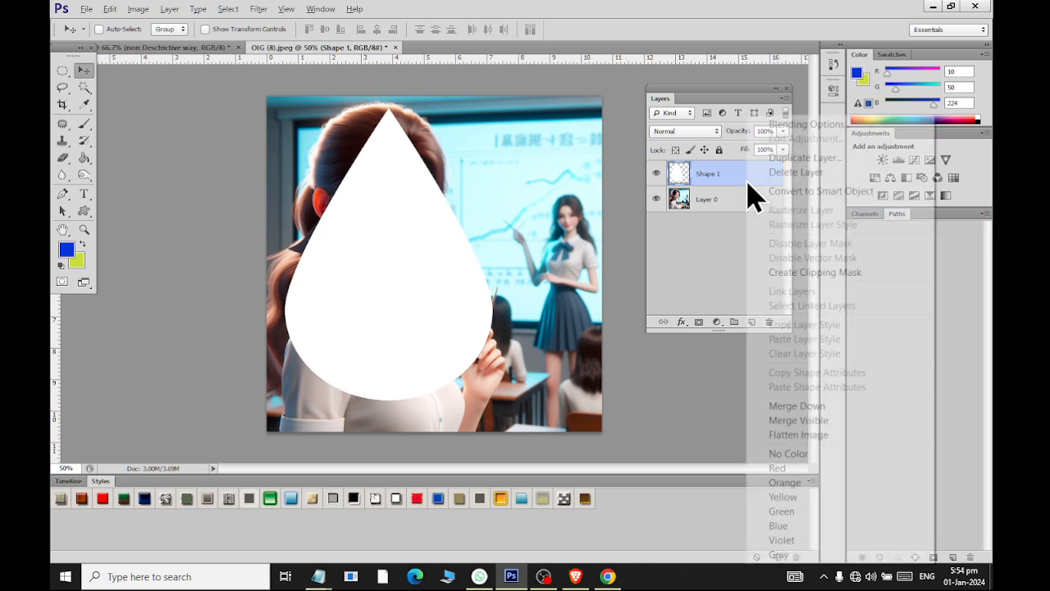
left_click(788, 273)
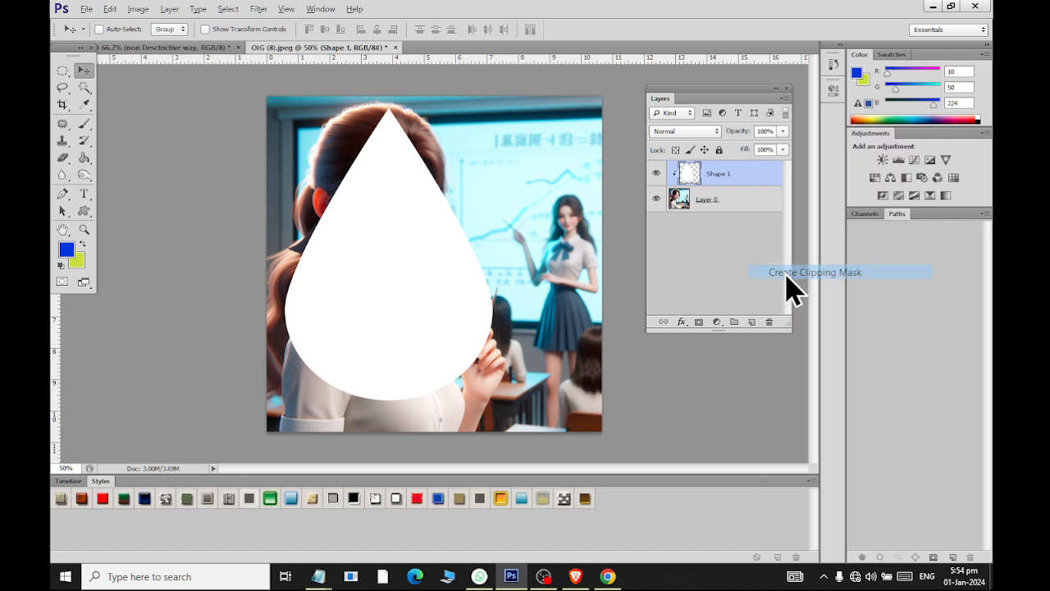
right_click(728, 176)
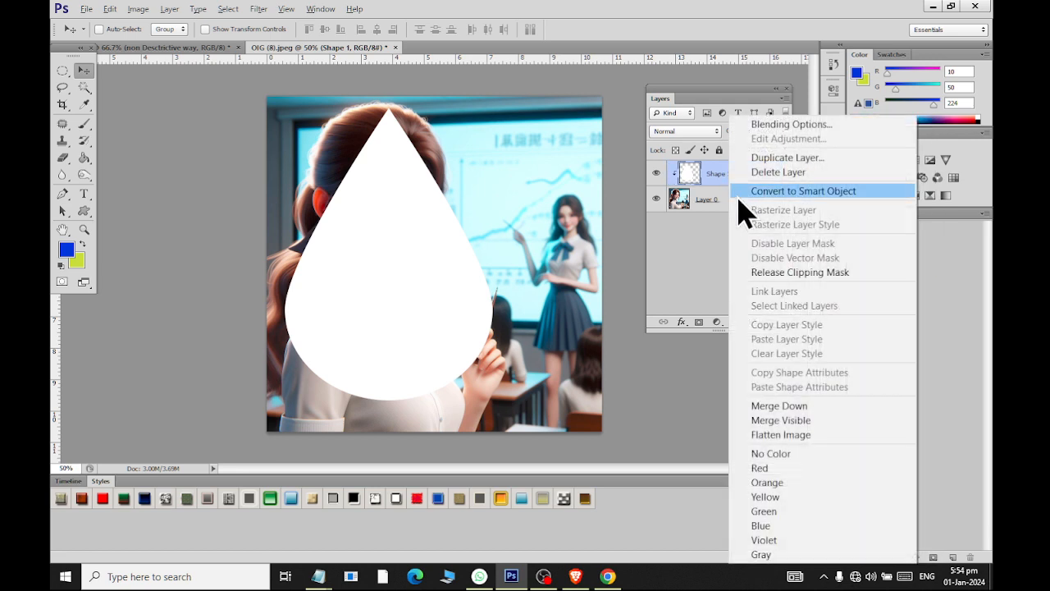
left_click(759, 274)
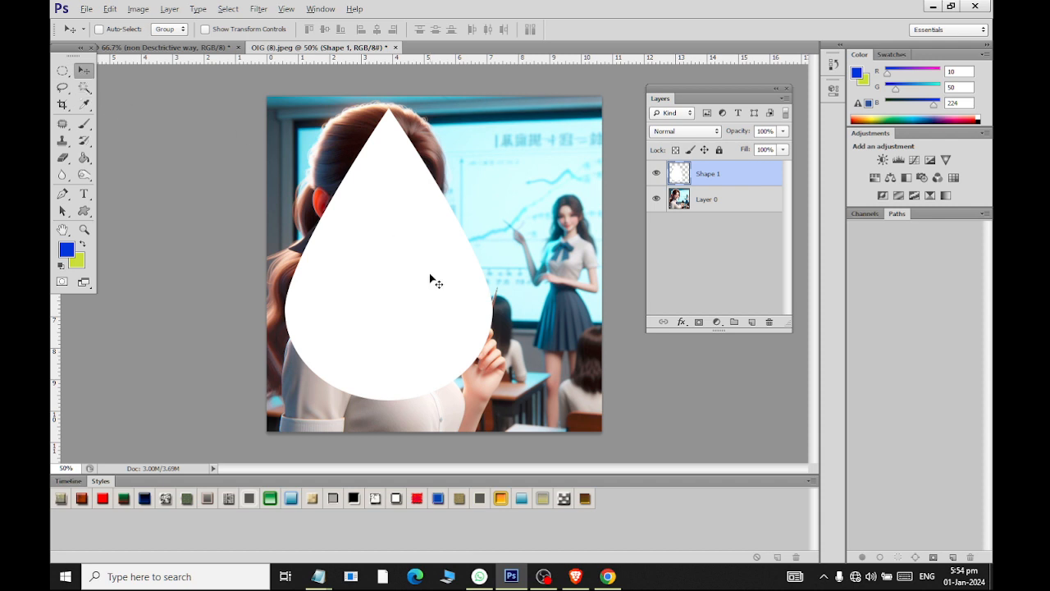
Shift the raindrop toward the canvas centre, and with its layer moved below Layer 0, clip Layer 0 to it
left_click_drag(409, 317, 458, 332)
left_click_drag(713, 182, 711, 210)
left_click(729, 176)
right_click(729, 177)
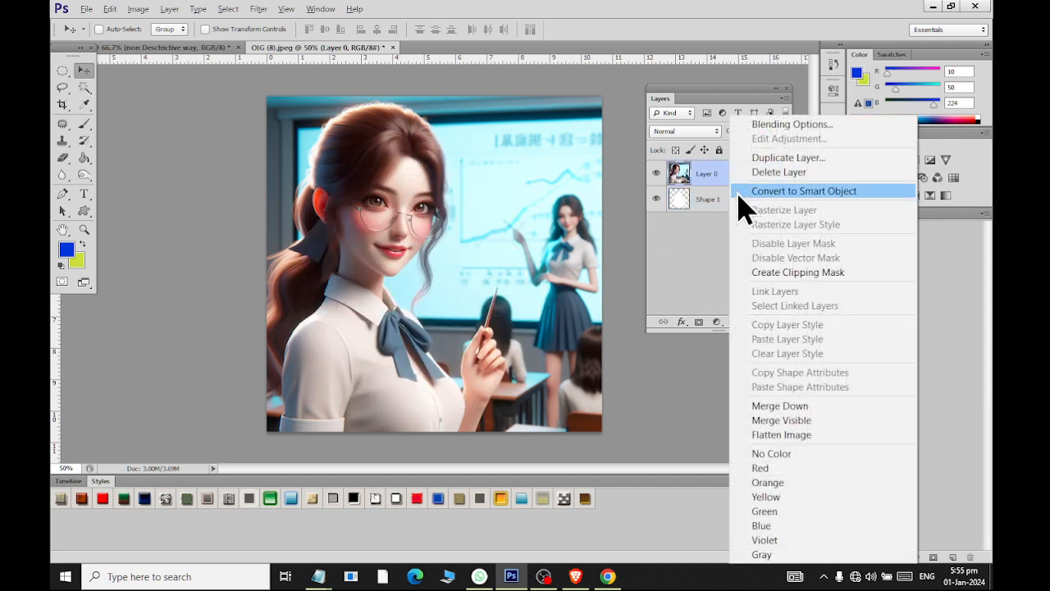
left_click(756, 272)
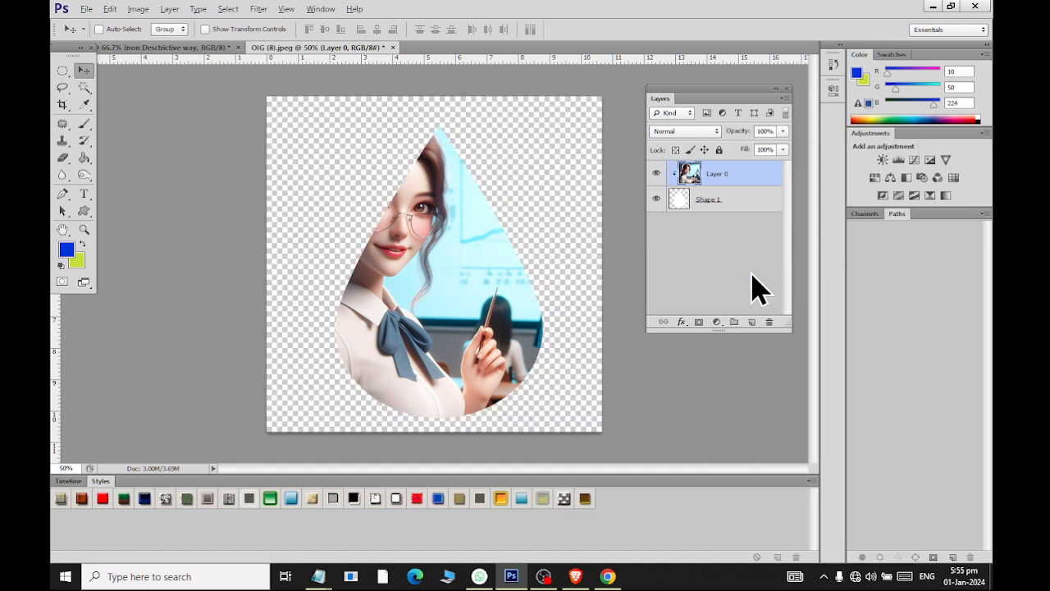
Reposition the Shape 1 raindrop so that it frames the woman's face and shoulder
left_click(680, 207)
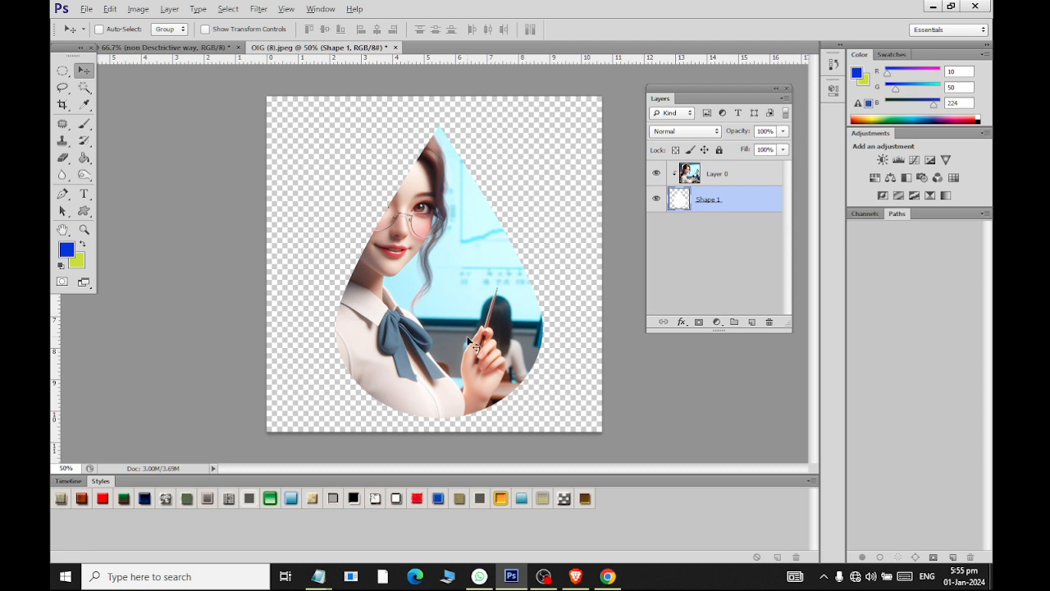
left_click_drag(463, 352, 406, 333)
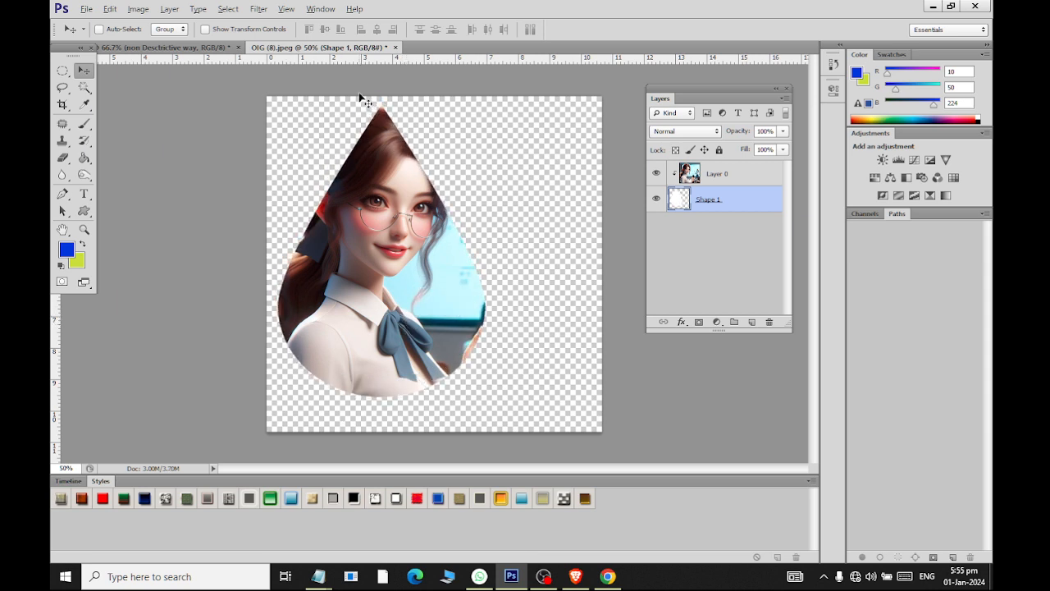
Start saving a copy of the image in PNG format in the Pictures folder
left_click(85, 10)
left_click(91, 207)
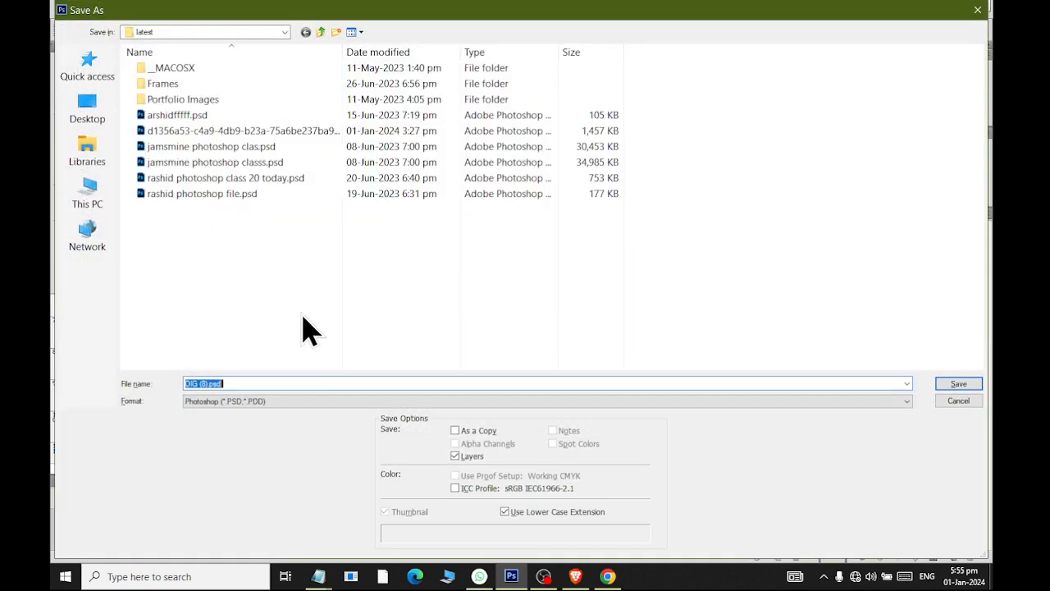
left_click(266, 403)
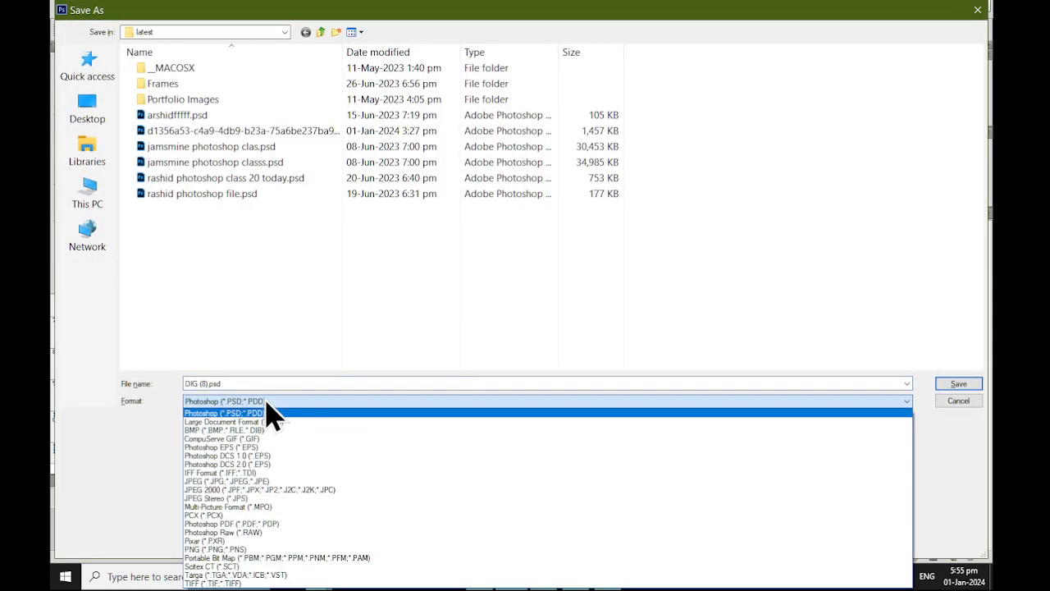
left_click(275, 550)
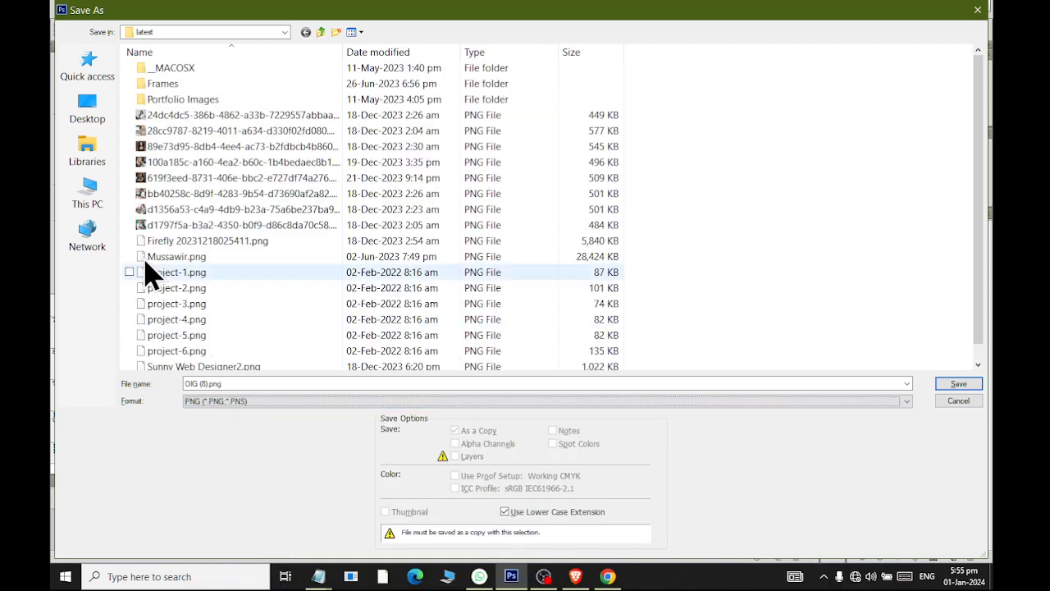
left_click(90, 156)
double_click(726, 77)
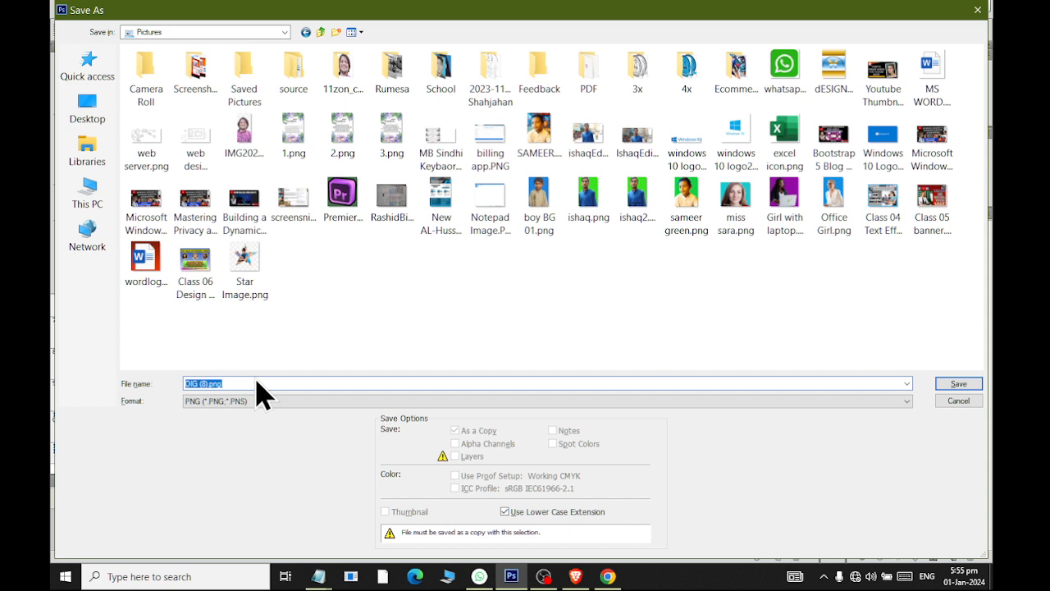
Name the PNG file ImageinDropShape and save it
key("BackSpace")
type("Drop")
key("Escape")
key("BackSpace")
key("BackSpace")
key("BackSpace")
key("BackSpace")
type("ImageinDrop")
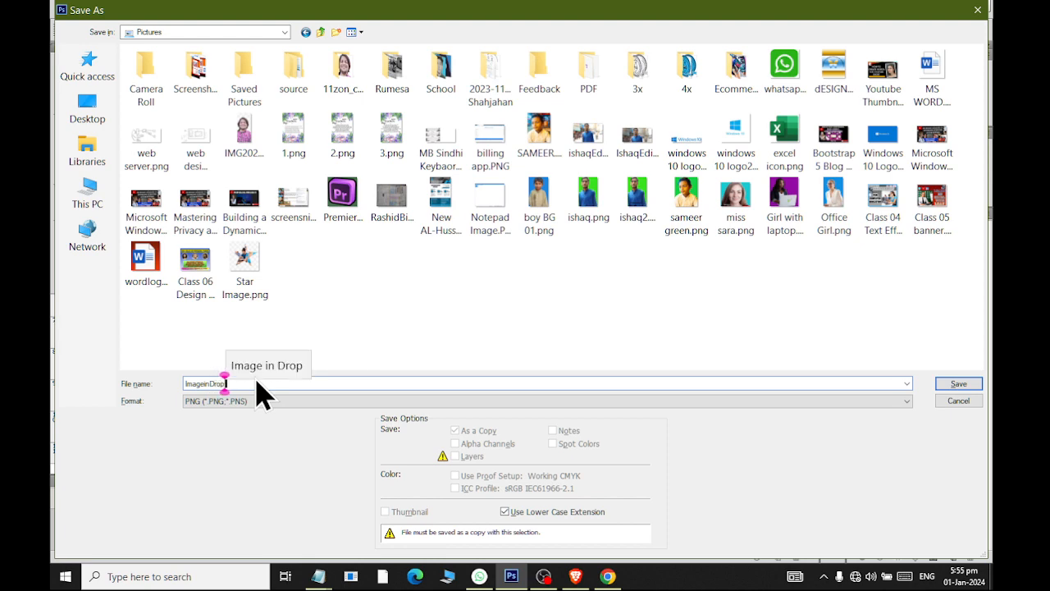
key("Return")
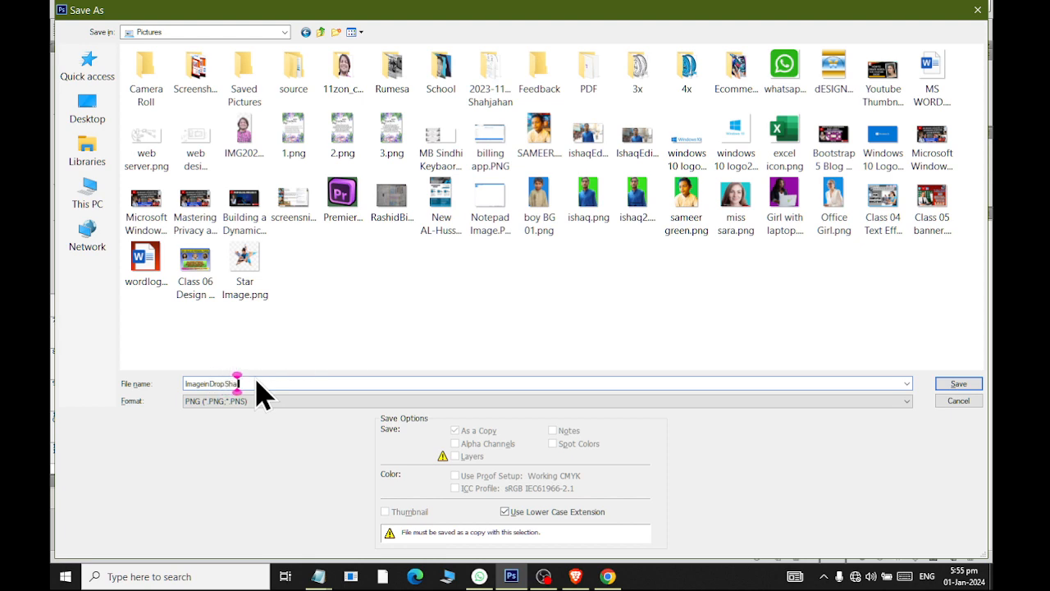
left_click(584, 181)
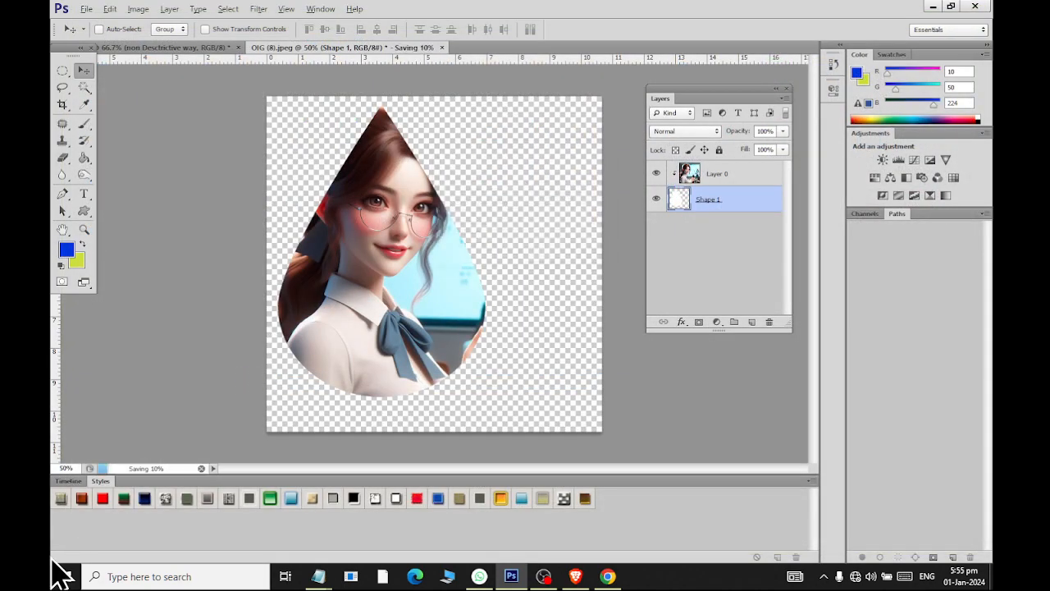
Switch to File Explorer, view ImageinDropShape.png from the Pictures folder in the image viewer, and close the viewer
left_click(59, 574)
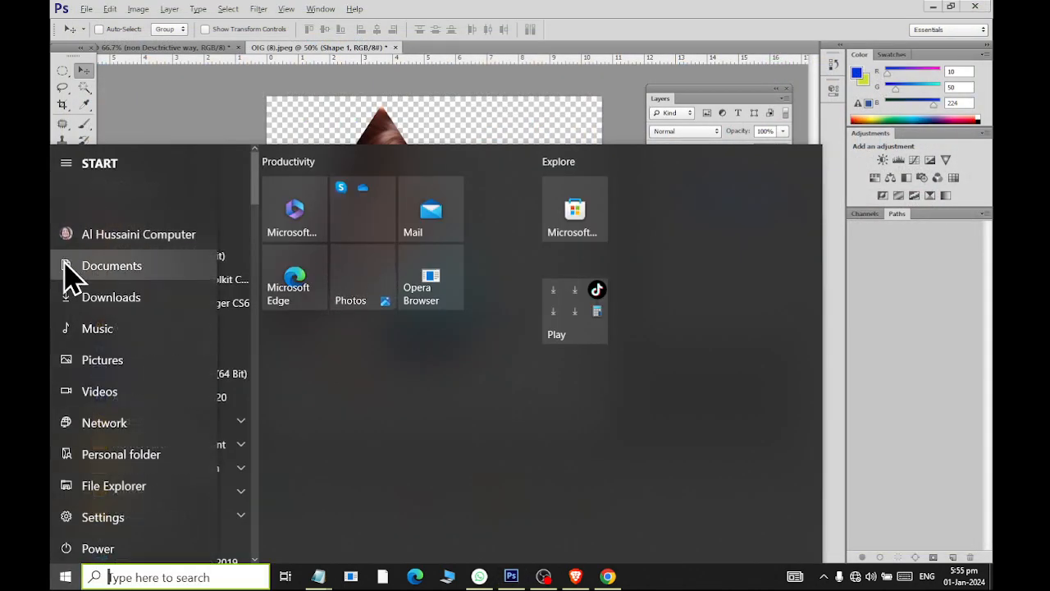
left_click(65, 264)
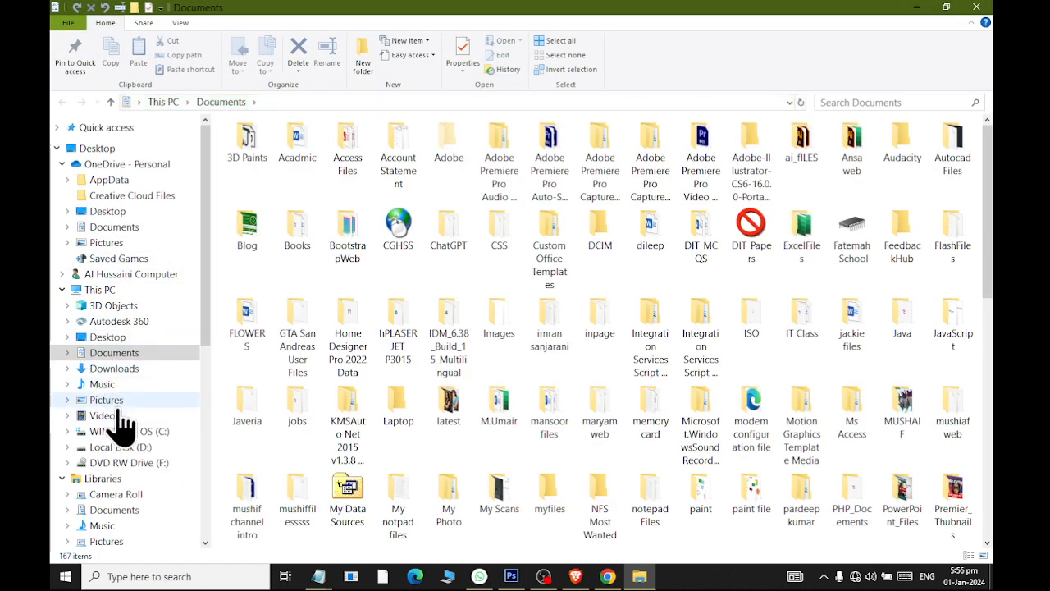
left_click(105, 400)
scroll(521, 331, "down", 2)
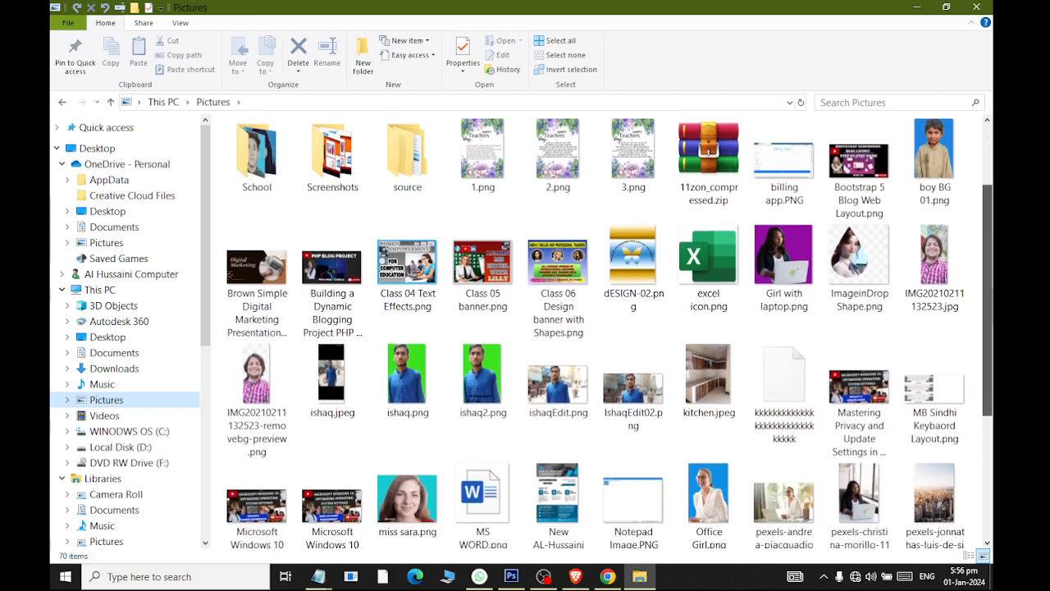
left_click(870, 219)
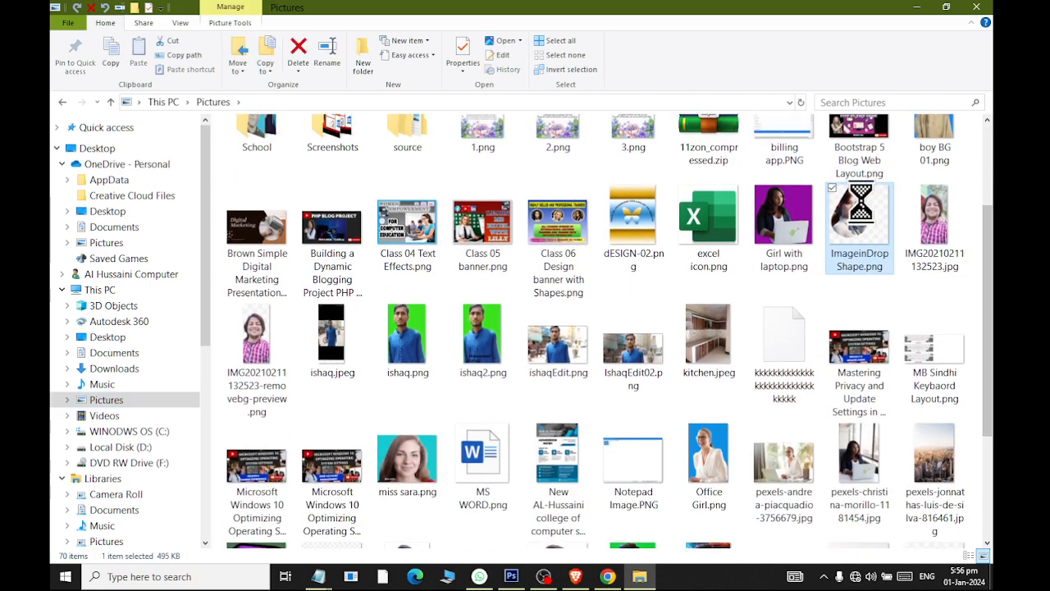
right_click(870, 220)
left_click(870, 12)
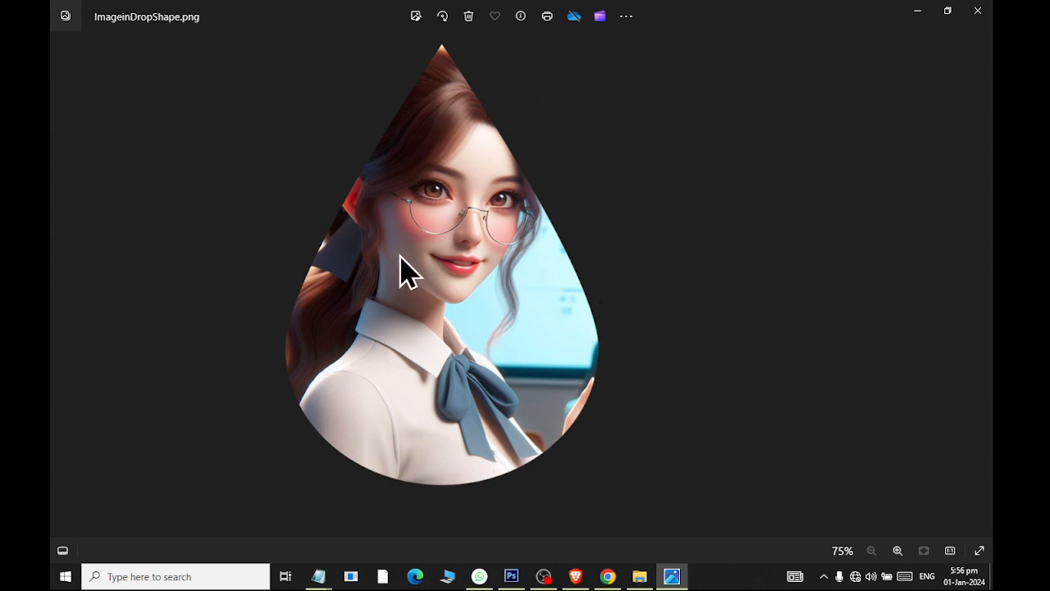
left_click(977, 11)
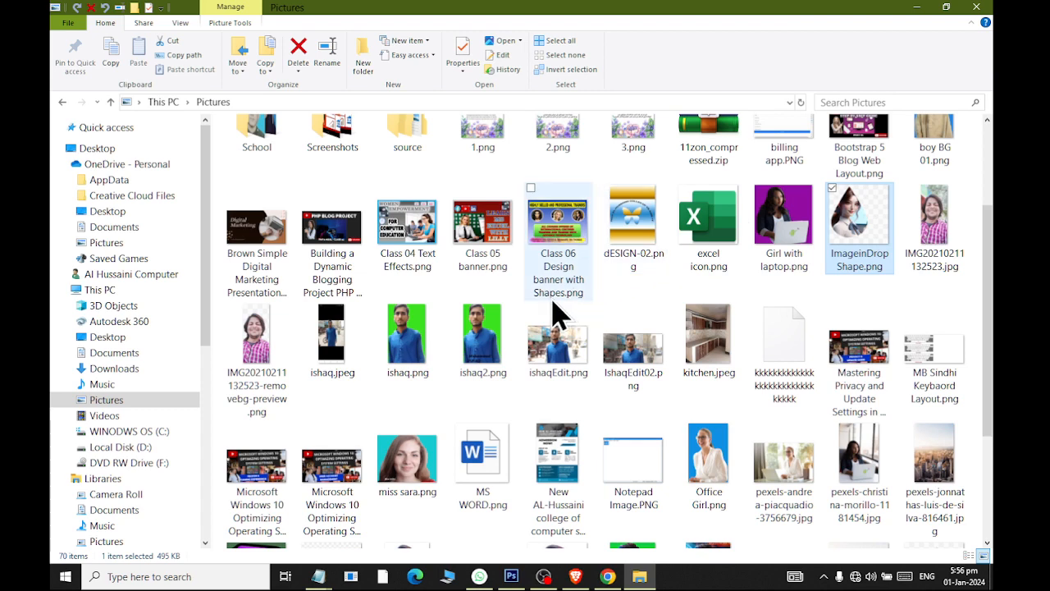
Launch Microsoft Word and create a blank document
key("super+r")
type("winword")
key("Return")
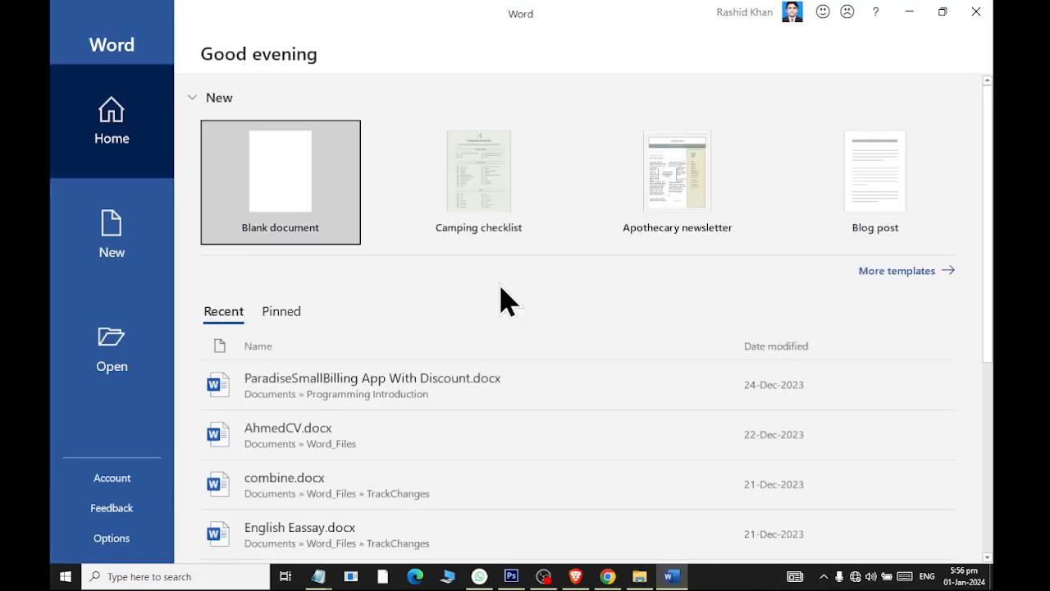
left_click(297, 197)
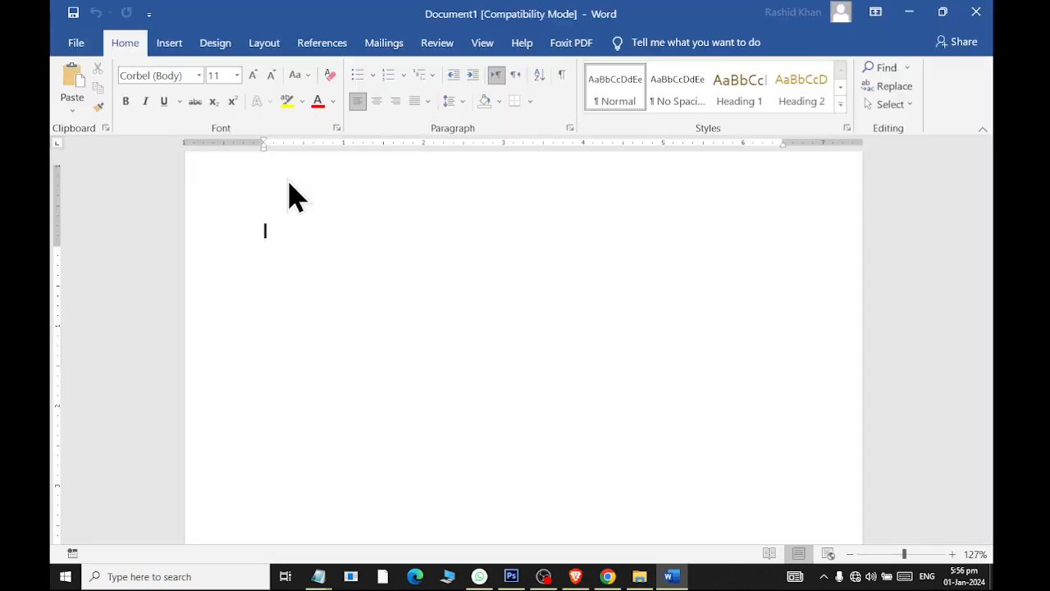
Insert ImageinDropShape.png from the Pictures library into the document
left_click(163, 46)
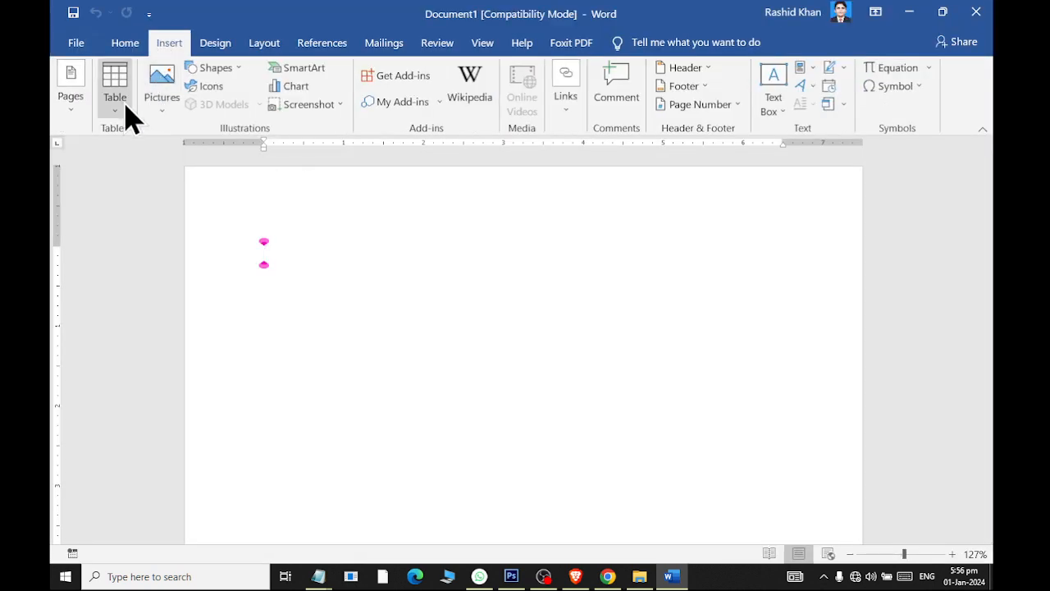
left_click(164, 82)
left_click(184, 171)
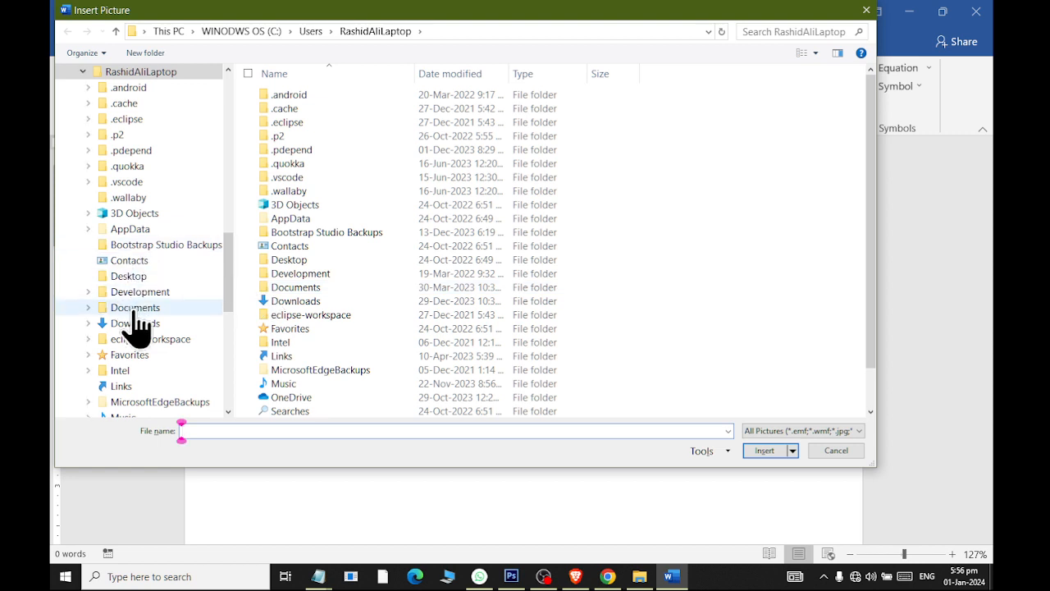
scroll(139, 385, "down", 5)
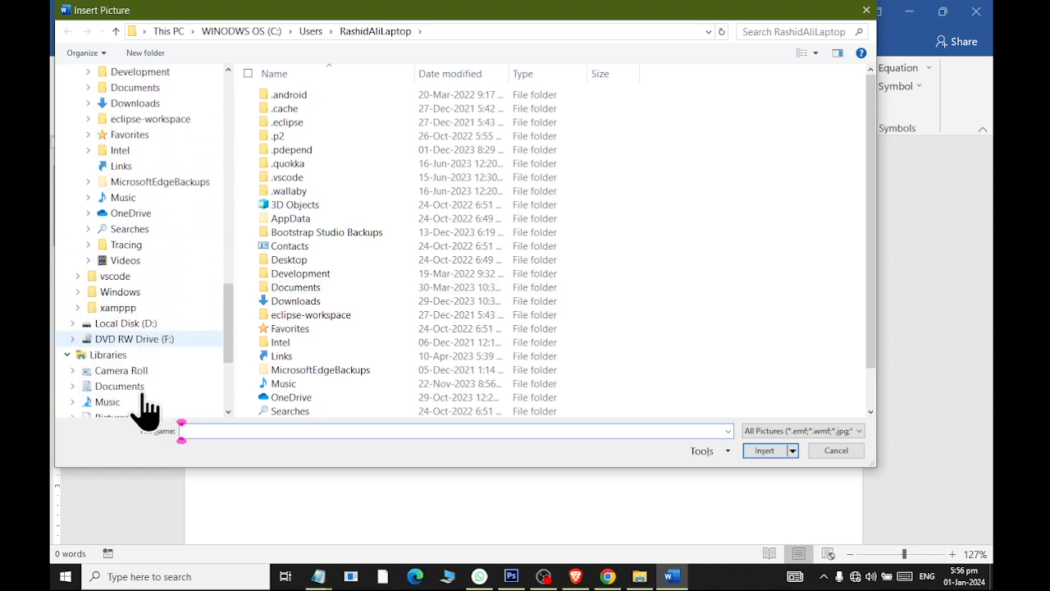
scroll(144, 395, "down", 2)
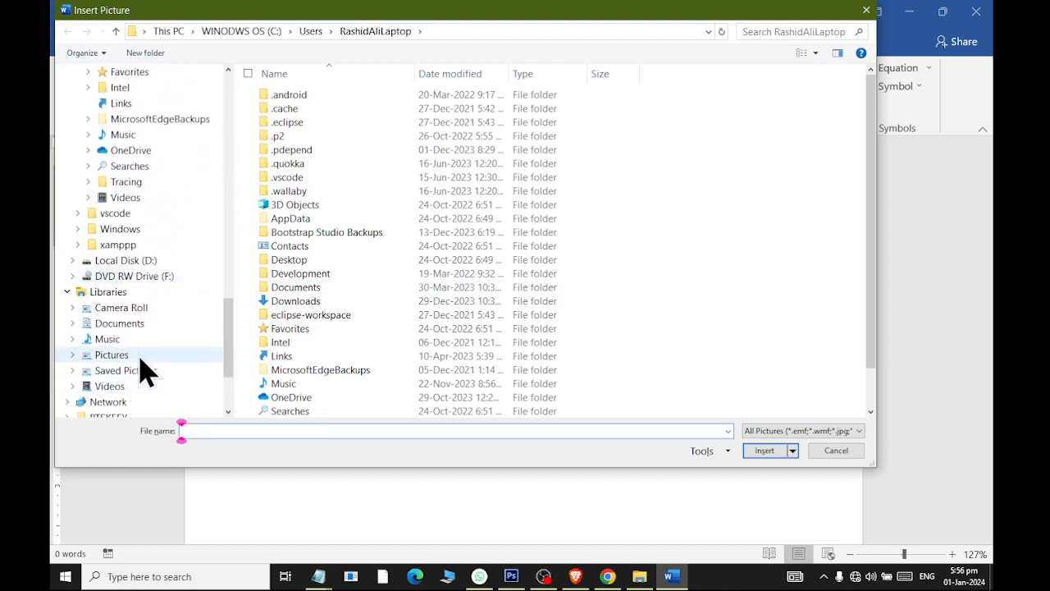
left_click(141, 360)
left_click(466, 220)
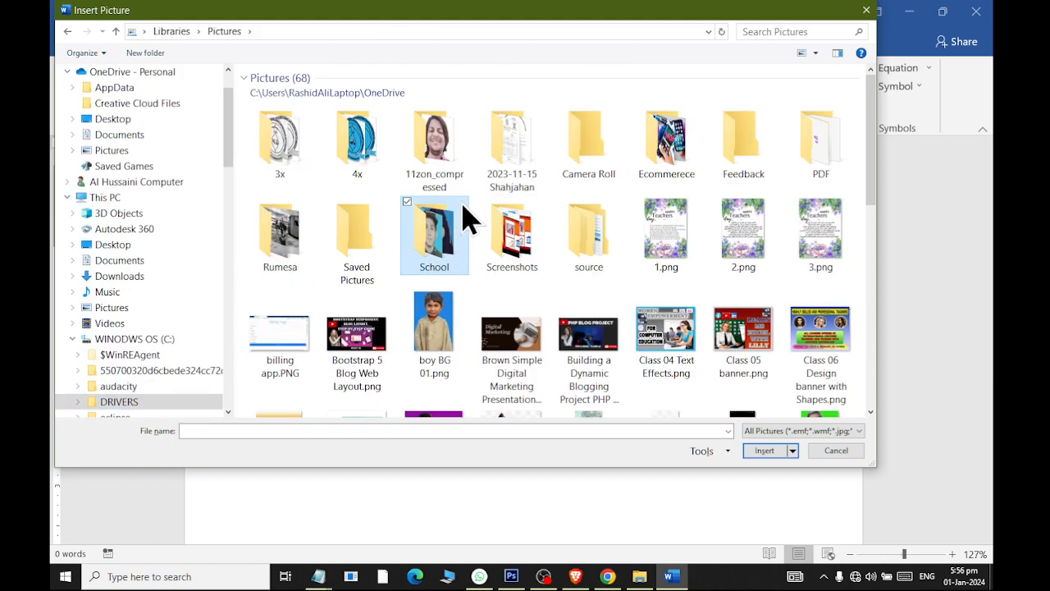
key("d")
double_click(492, 94)
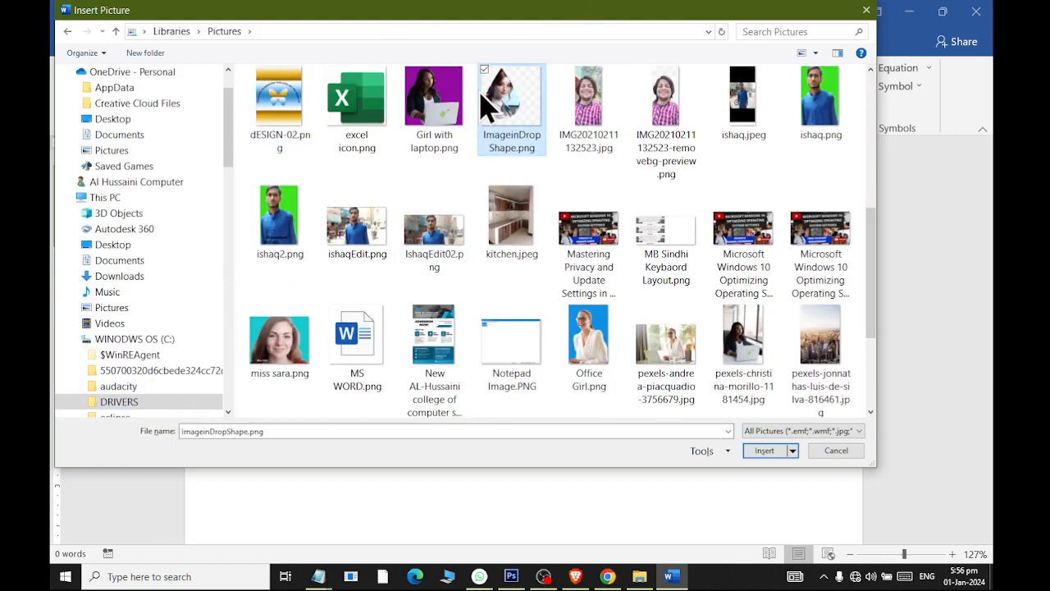
Set the raindrop picture's text wrapping to In Front of Text
scroll(511, 339, "down", 5)
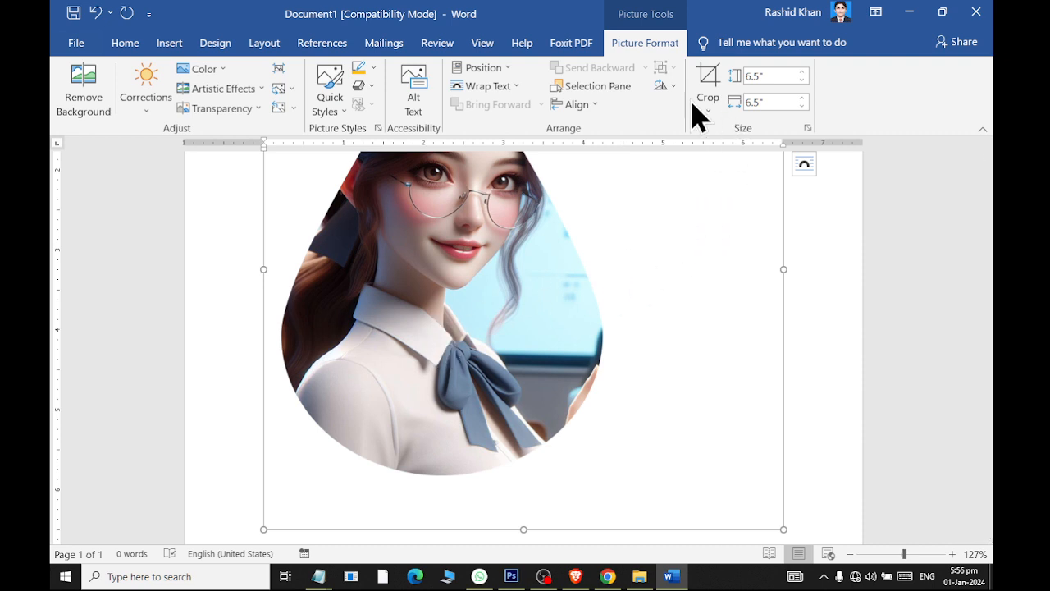
left_click(507, 87)
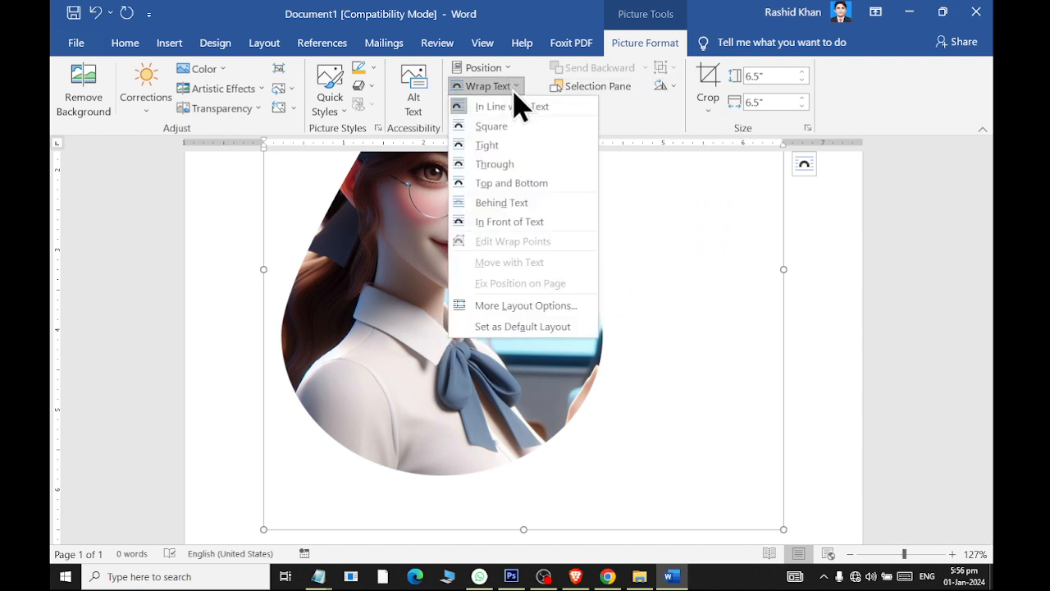
left_click(508, 228)
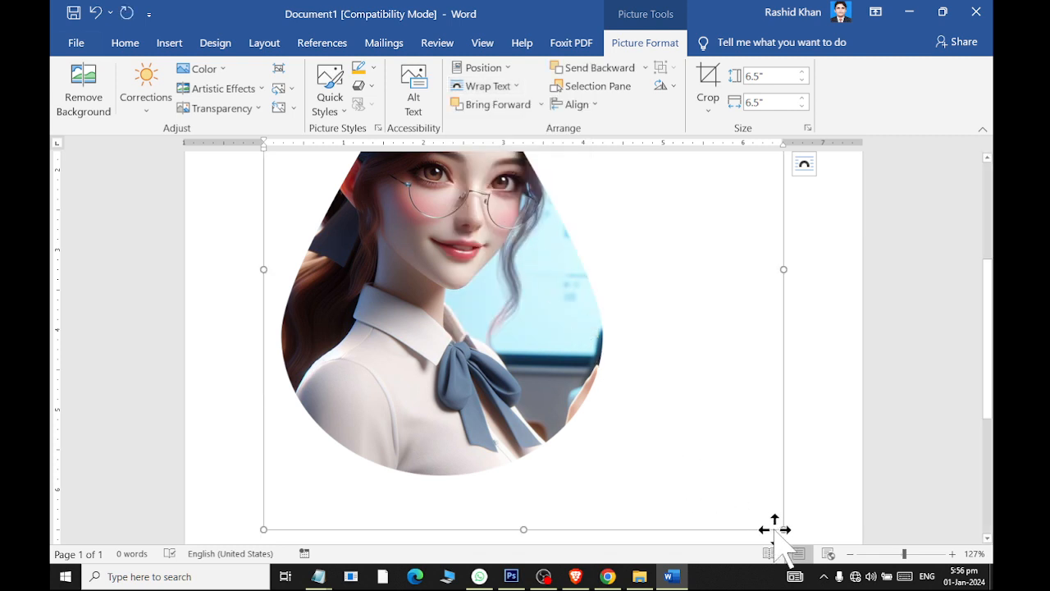
Shrink the raindrop picture to about 3.29 by 3.29 inches and move it toward the right side of the page
left_click_drag(784, 529, 417, 286)
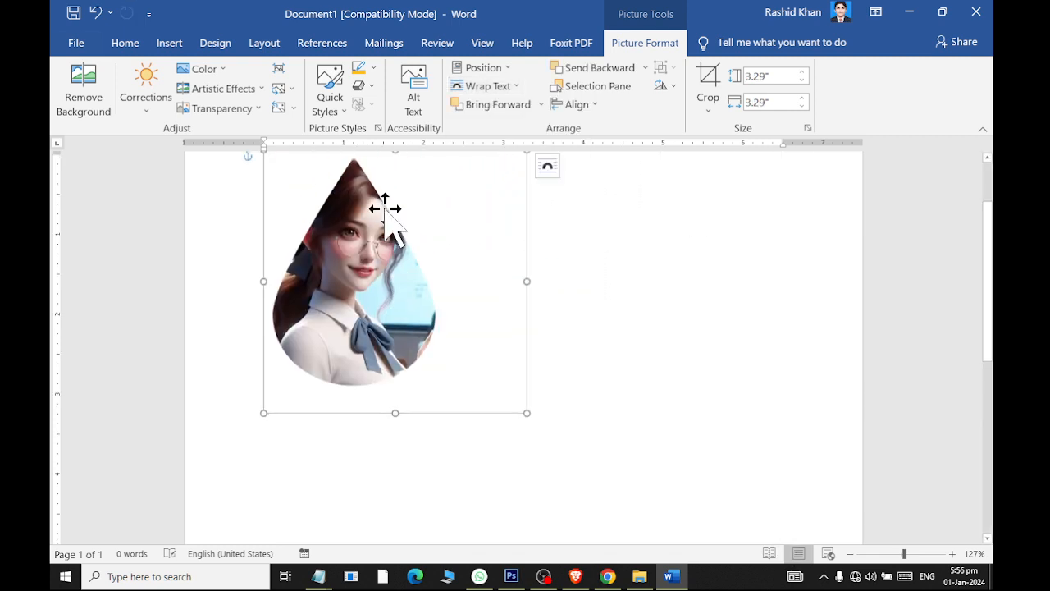
left_click_drag(359, 257, 641, 297)
left_click(429, 239)
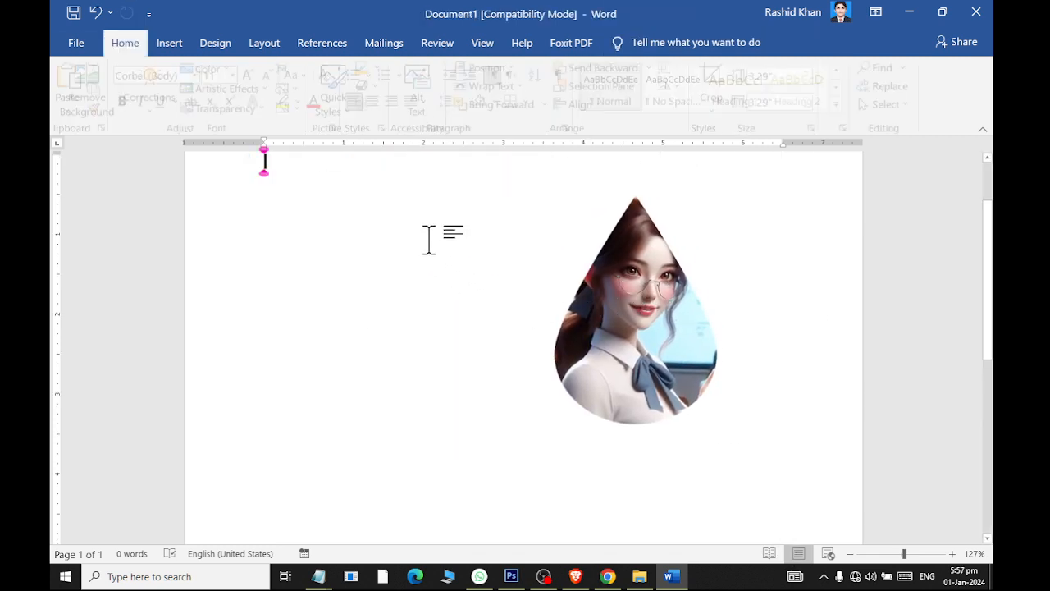
Generate sample paragraphs in the document with the formula =rand(20)
type("=rand(20")
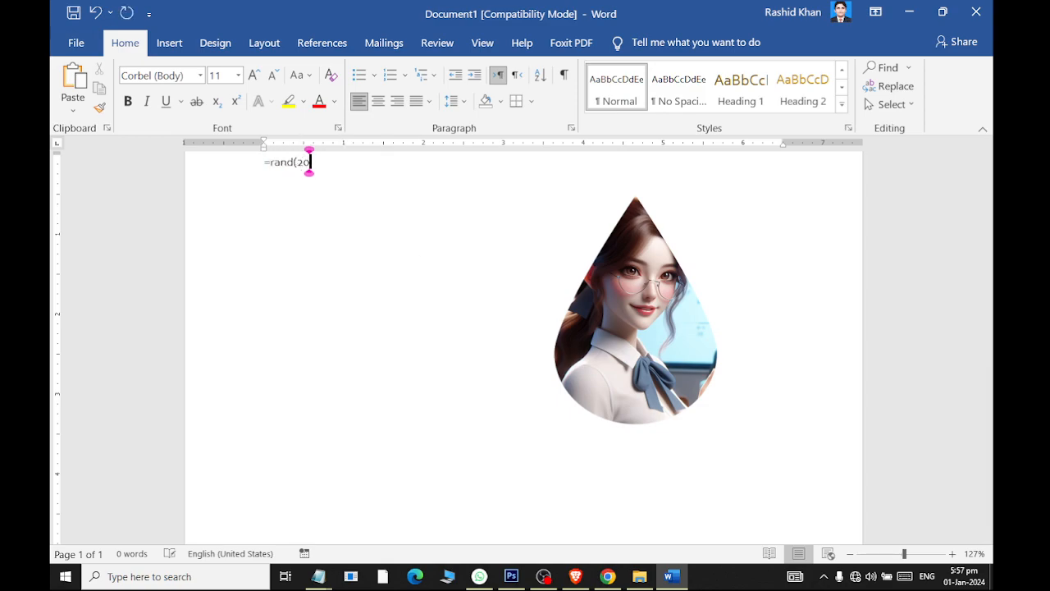
type(")")
key("Return")
Reposition the raindrop picture beside the opening paragraphs on the first page and set its text wrapping to Through
scroll(429, 238, "up", 5)
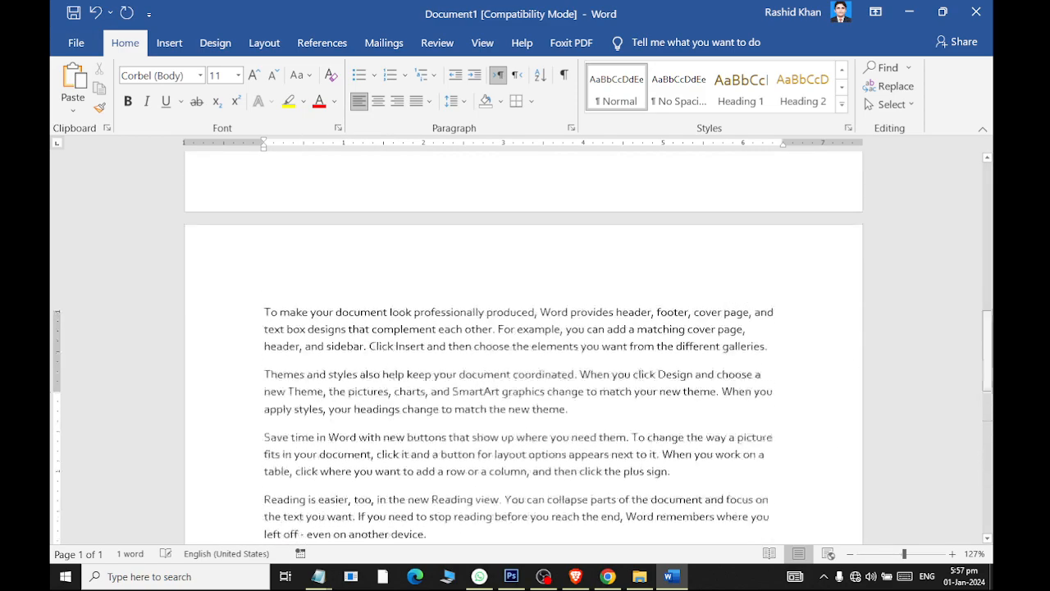
scroll(524, 344, "up", 5)
left_click_drag(656, 361, 676, 396)
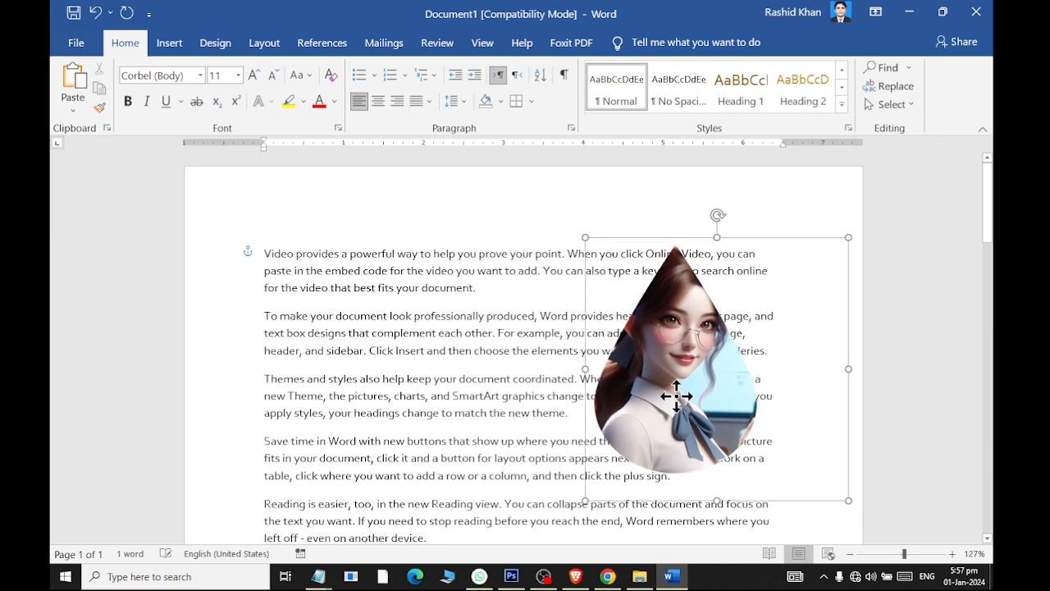
left_click(648, 46)
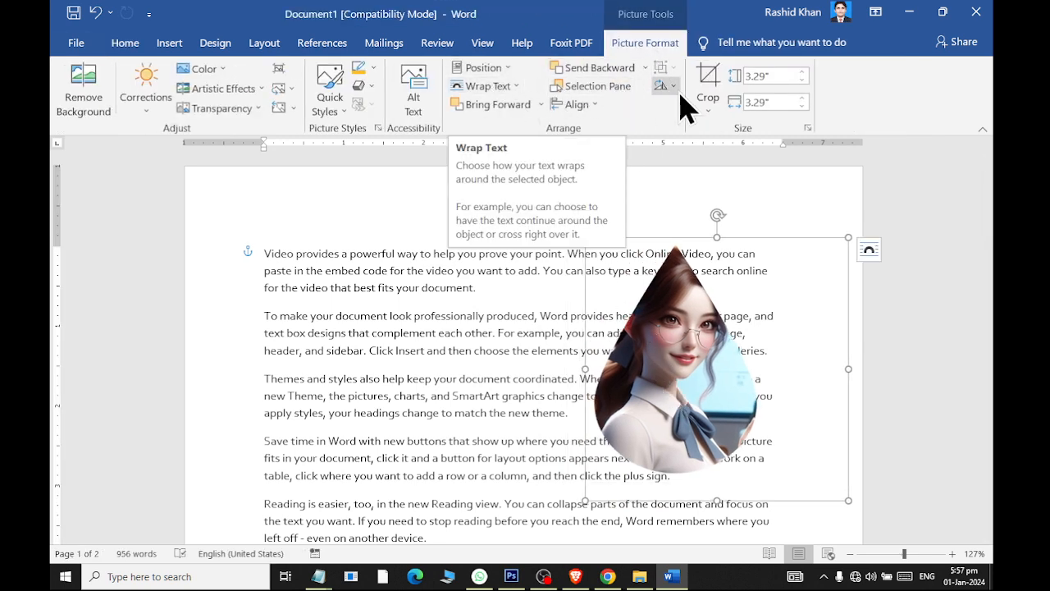
left_click(484, 87)
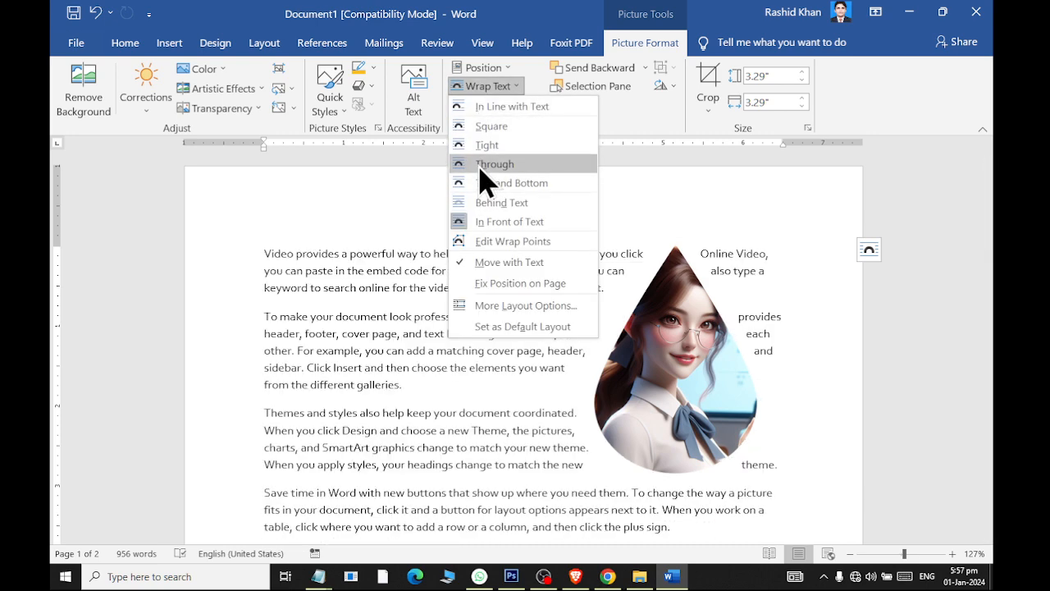
left_click(482, 167)
left_click_drag(692, 430, 703, 430)
left_click(438, 430)
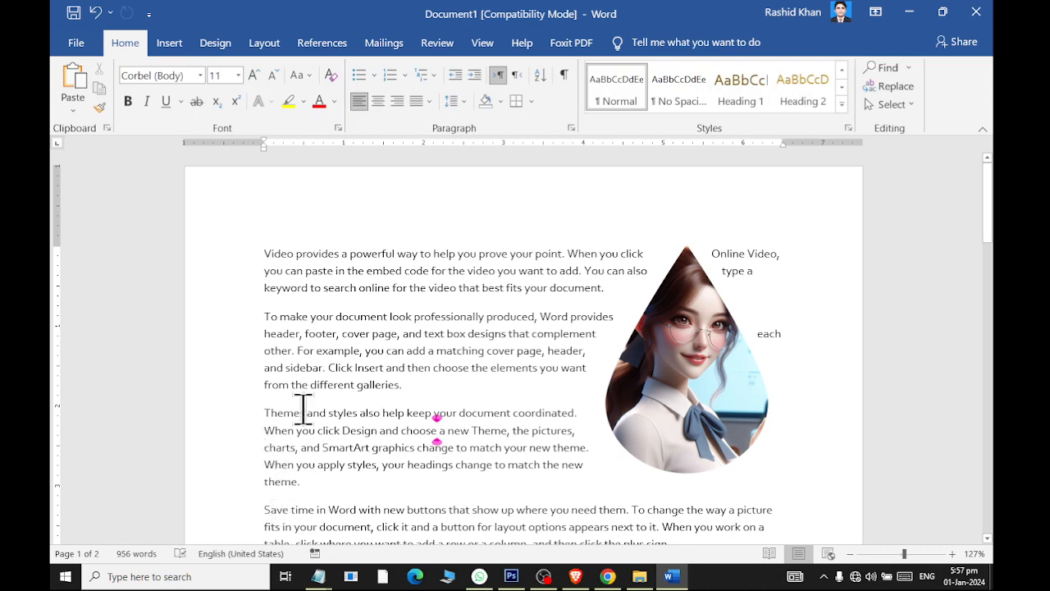
Close the Word document without saving and switch to Photoshop
left_click(976, 11)
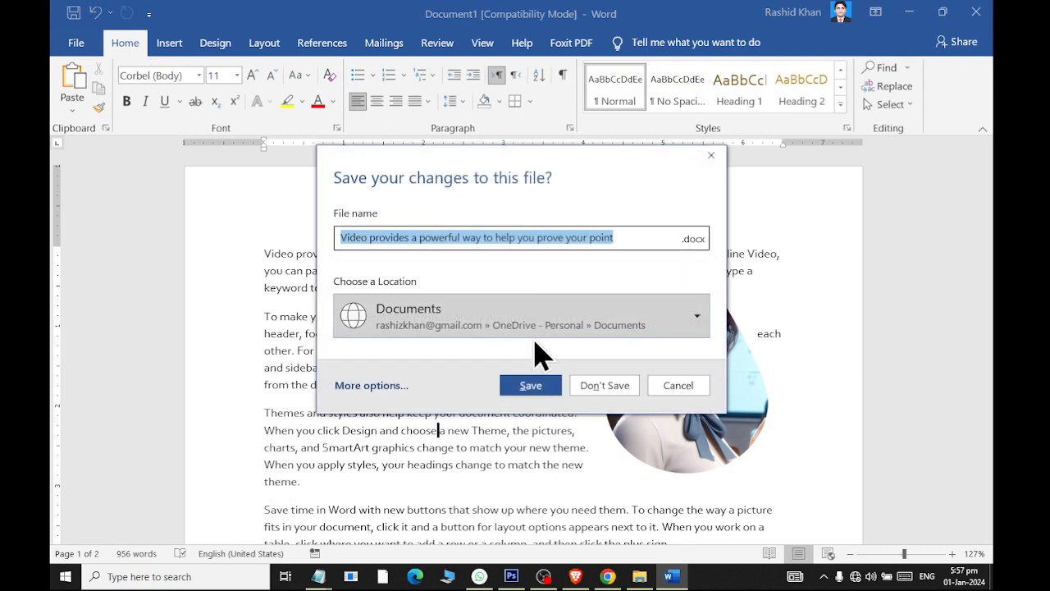
left_click(605, 385)
key("alt+Tab")
key("alt+Tab")
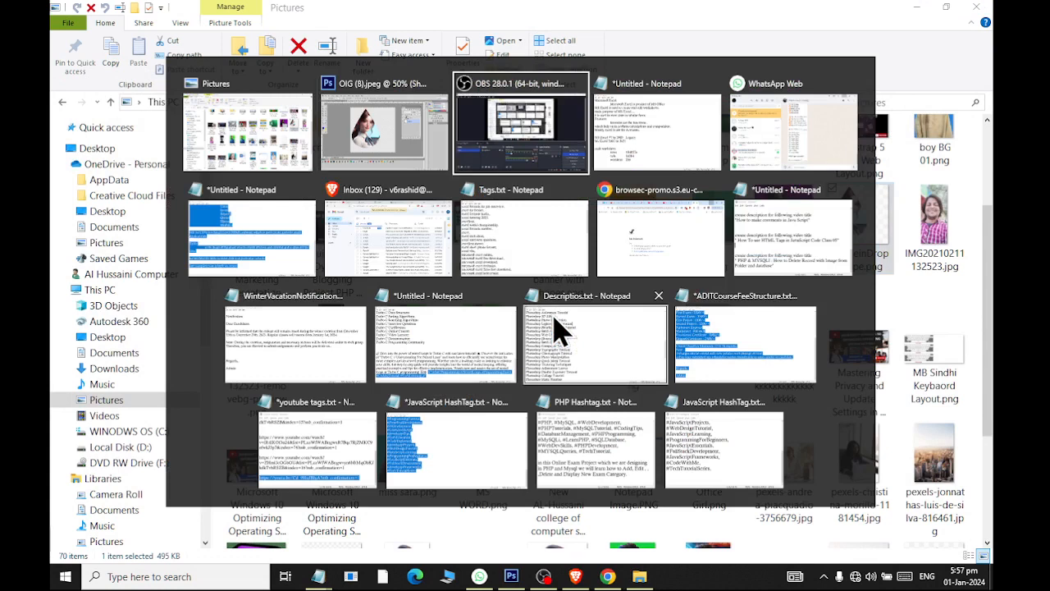
key("alt+shift+Tab")
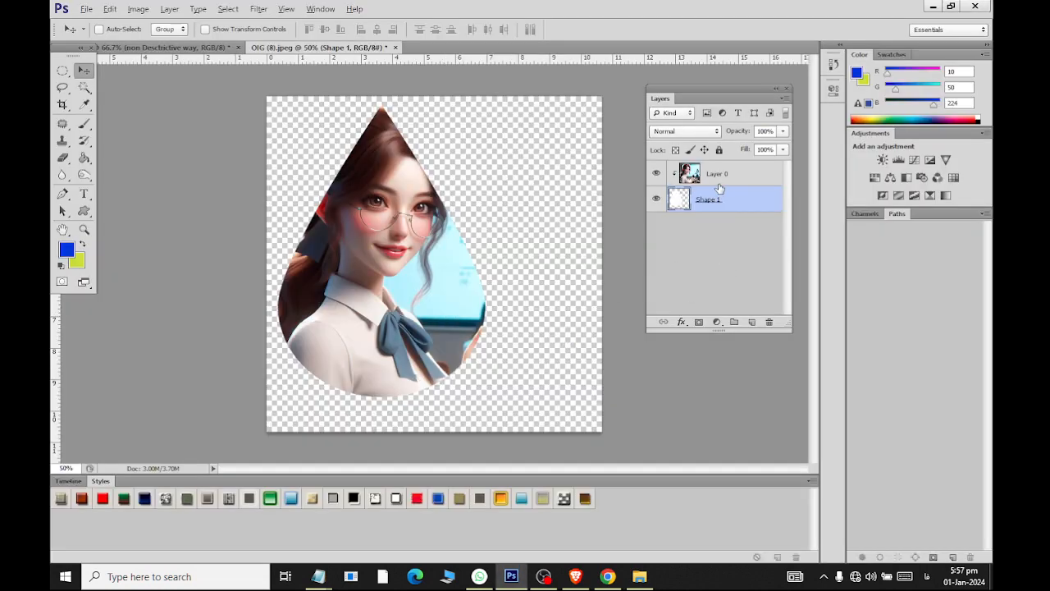
Release the clipping mask that ties Layer 0 to the raindrop shape
left_click(717, 177)
right_click(711, 191)
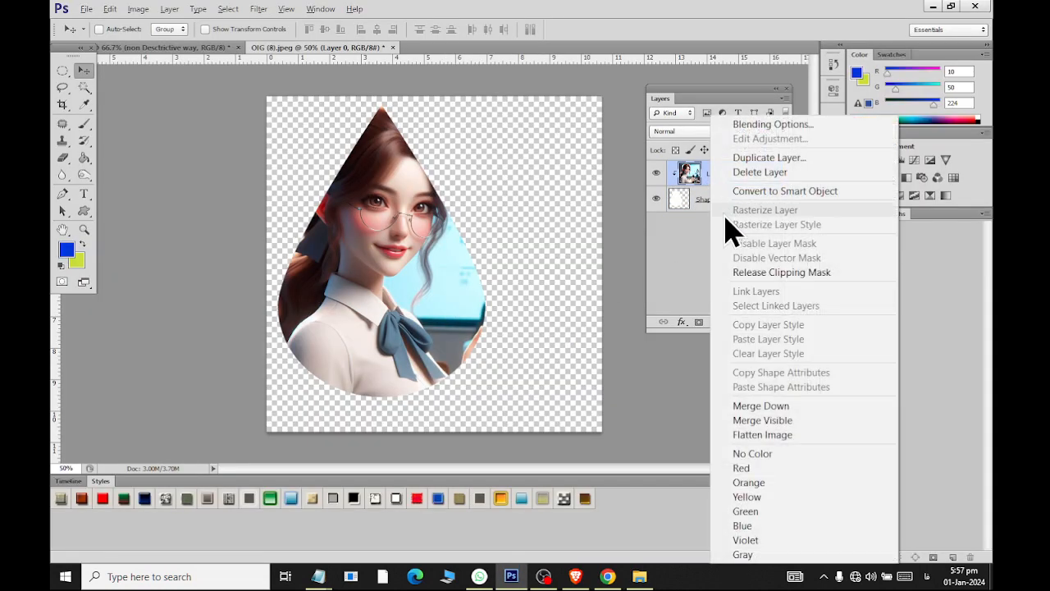
left_click(742, 272)
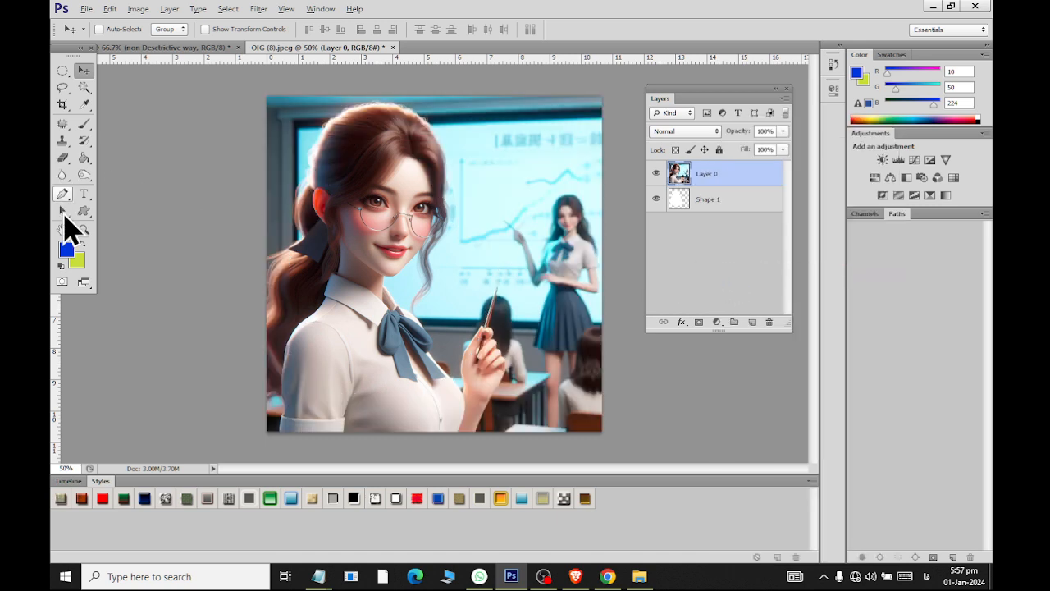
Draw a rounded rectangle about 826 by 682 px with a 50 px radius over the woman, and place its layer below Layer 0
left_click_drag(87, 213, 120, 227)
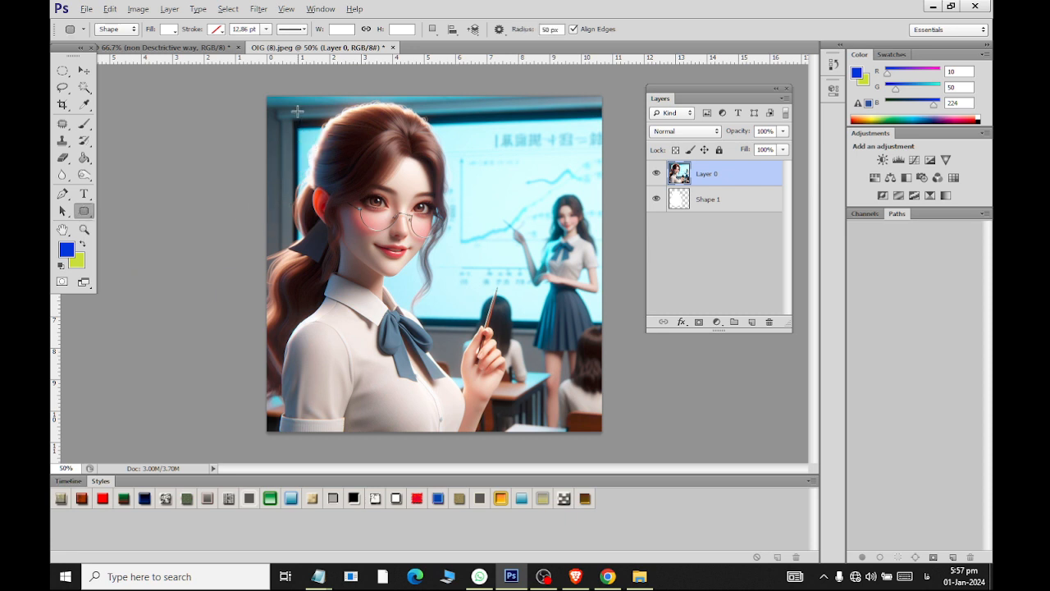
left_click_drag(297, 111, 568, 335)
left_click_drag(731, 184, 736, 224)
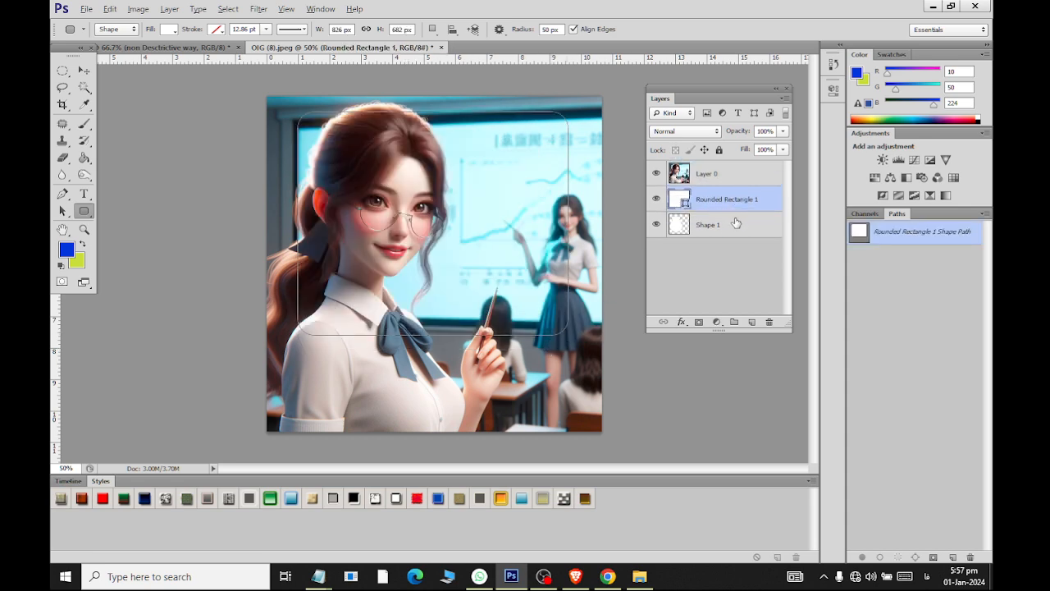
Clip Layer 0 to the rounded rectangle and shift the photo slightly down and right within it
left_click(735, 175)
right_click(738, 177)
left_click(760, 272)
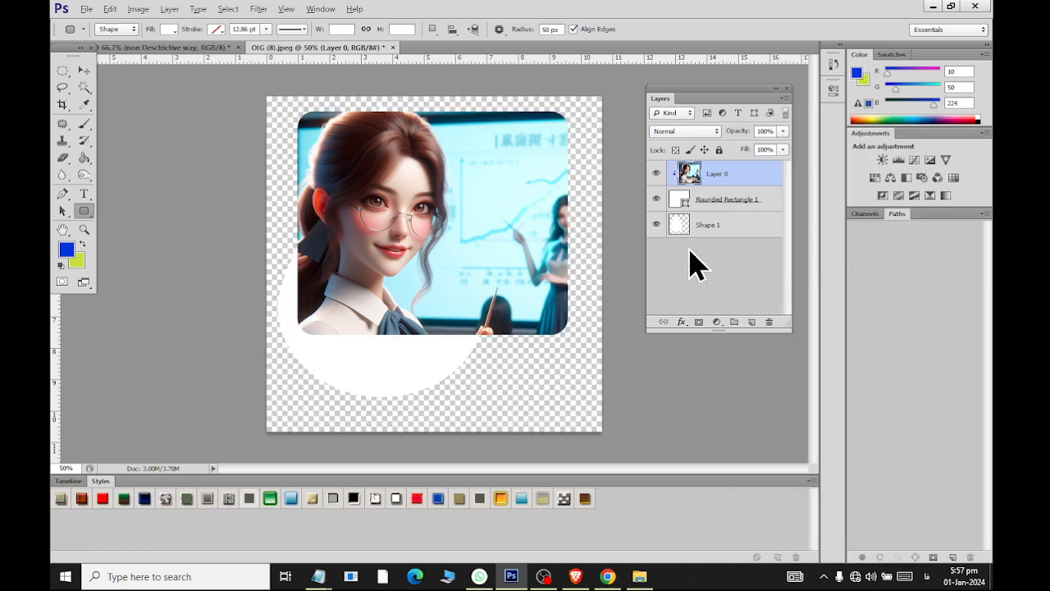
left_click(82, 71)
mouse_move(458, 260)
left_mouse_down()
mouse_move(457, 247)
mouse_move(474, 273)
left_mouse_up()
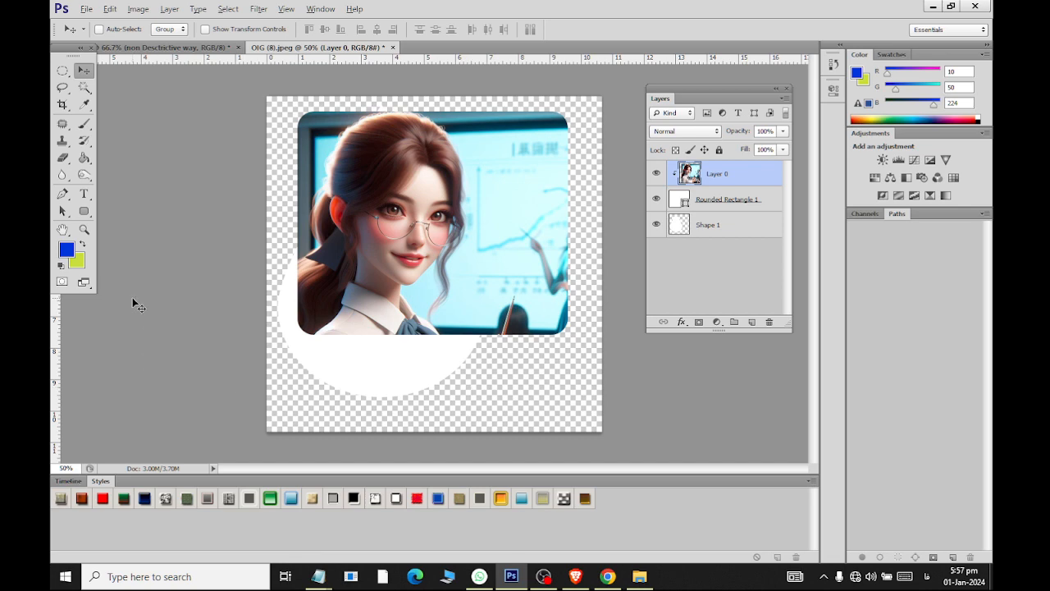
Release the clipping mask on Layer 0 and delete the Shape 1 and Rounded Rectangle 1 layers
right_click(722, 182)
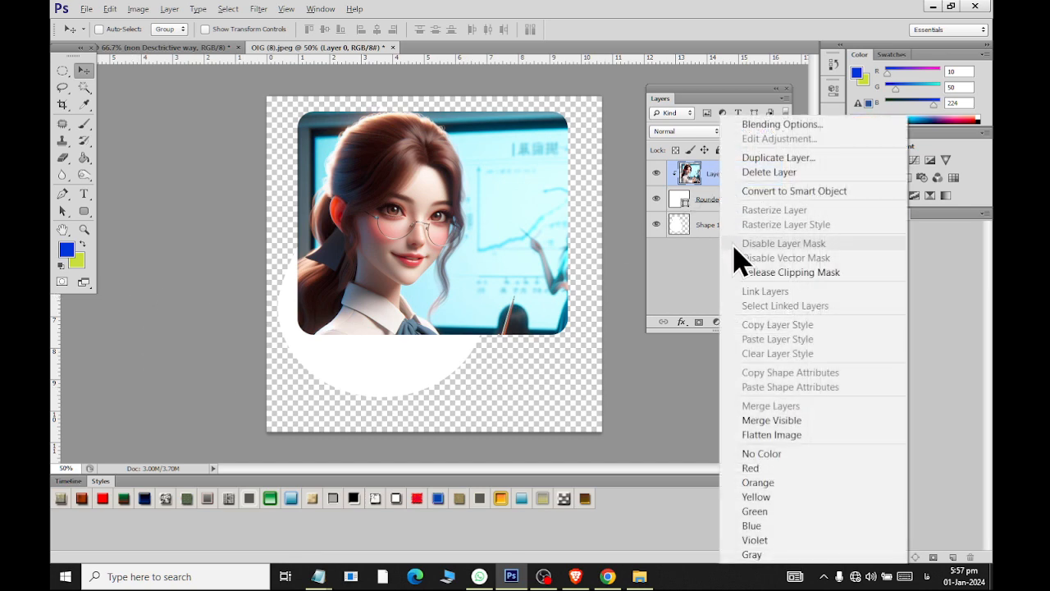
left_click(746, 282)
left_click_drag(699, 220, 769, 323)
left_click_drag(745, 198, 769, 322)
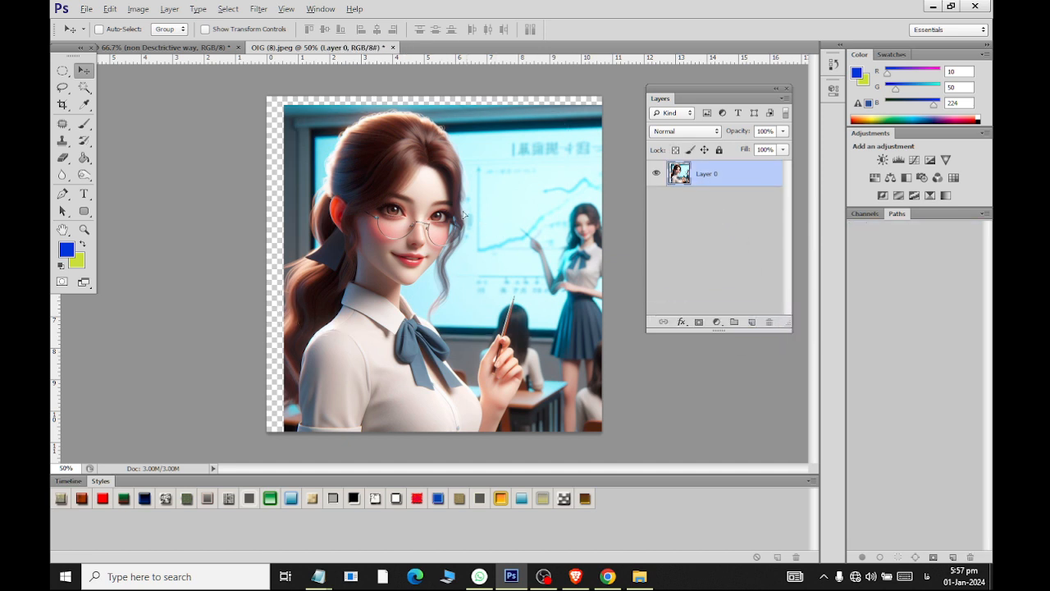
Realign the photo with the canvas edges and add a white layer mask to Layer 0
left_click_drag(463, 215, 448, 206)
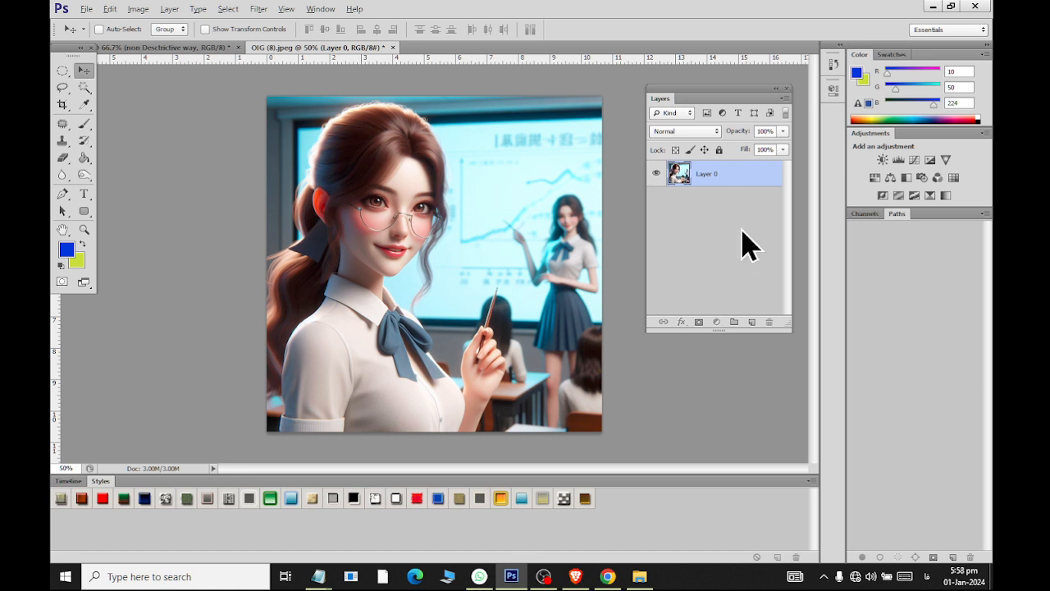
left_click(698, 322)
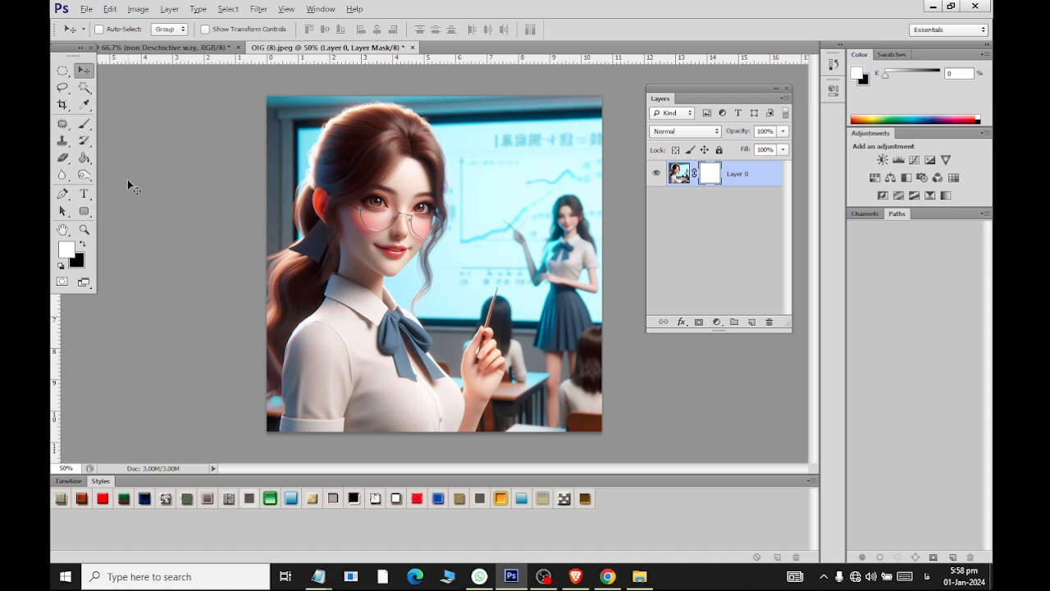
Activate the Brush tool, view the foreground colour used on Layer 0's image, and target the layer mask for painting
left_click(677, 179)
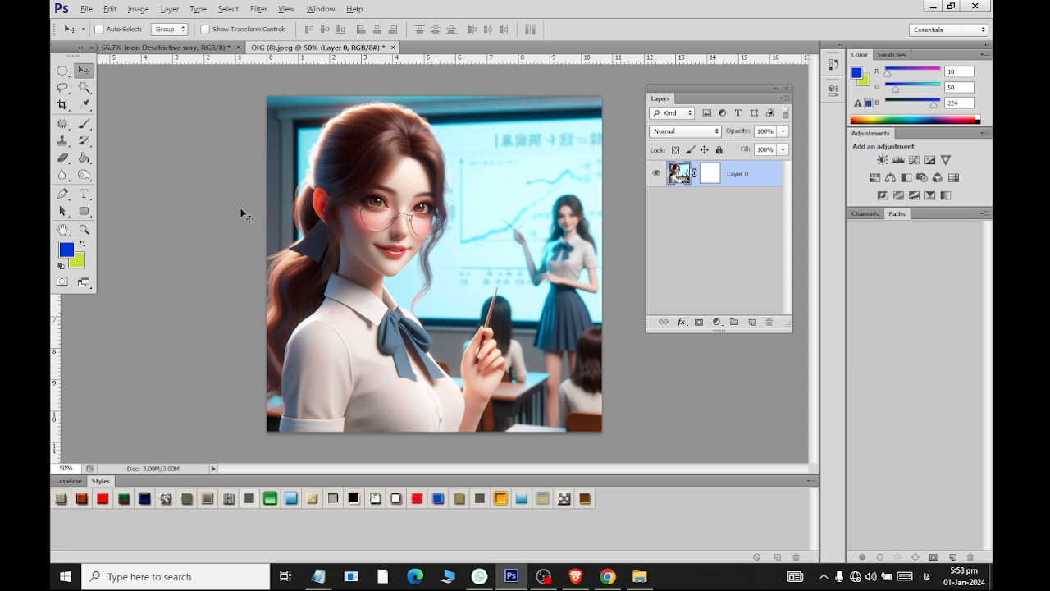
left_click(85, 141)
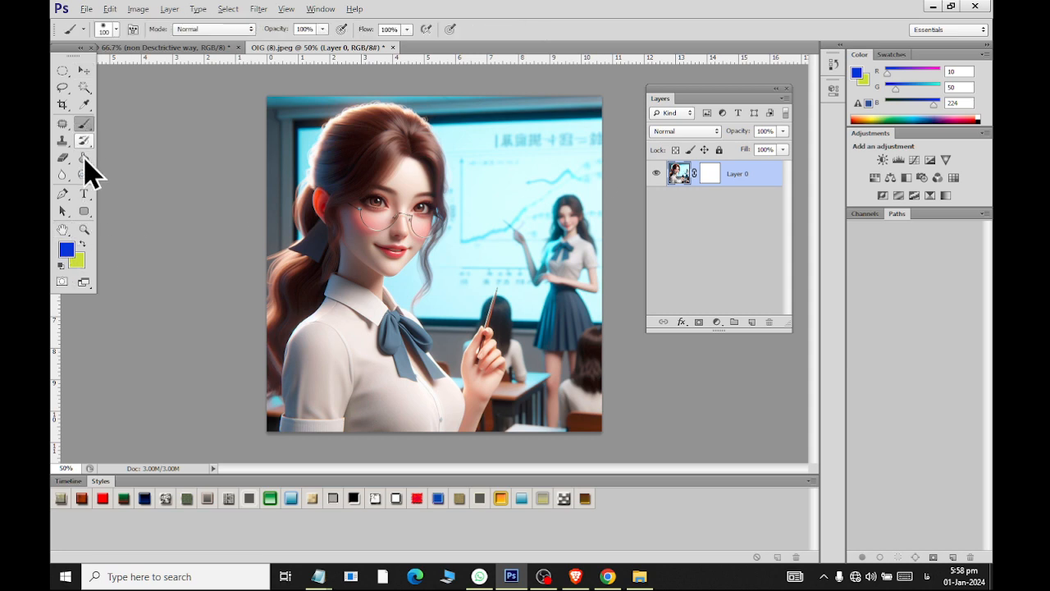
left_click(67, 251)
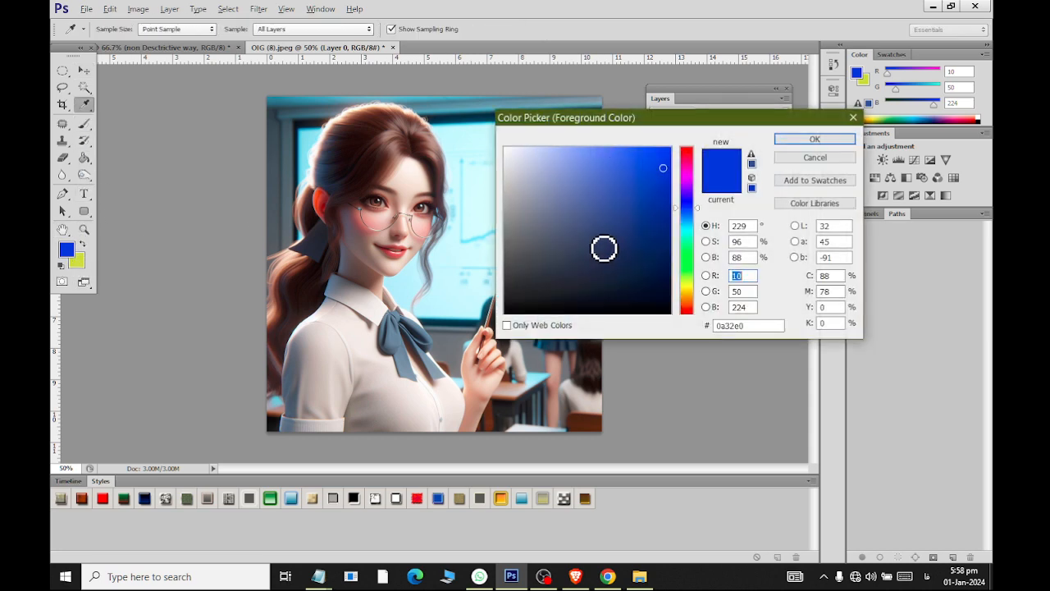
key("Return")
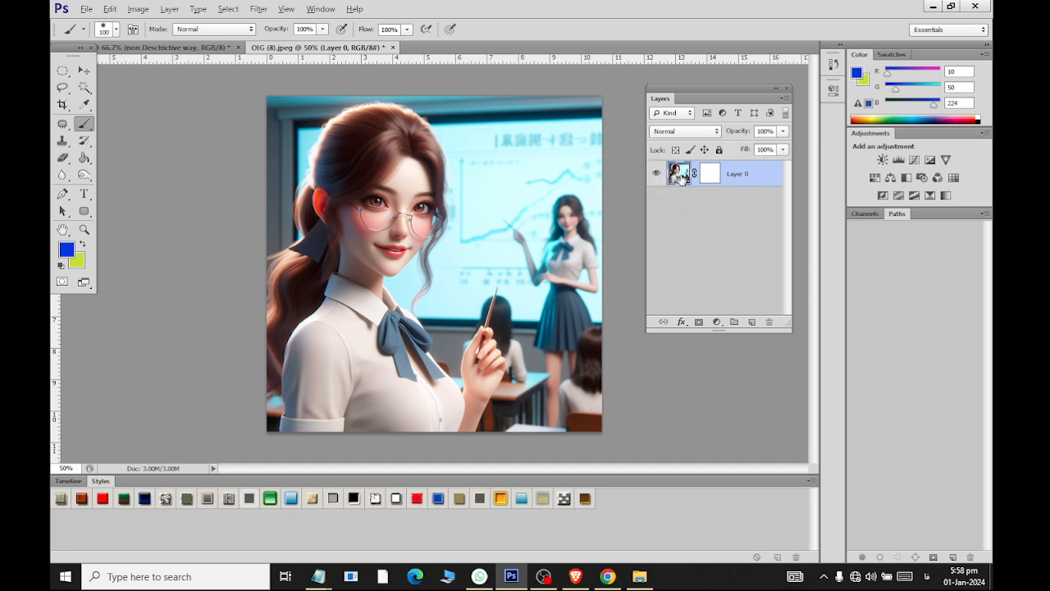
left_click(709, 174)
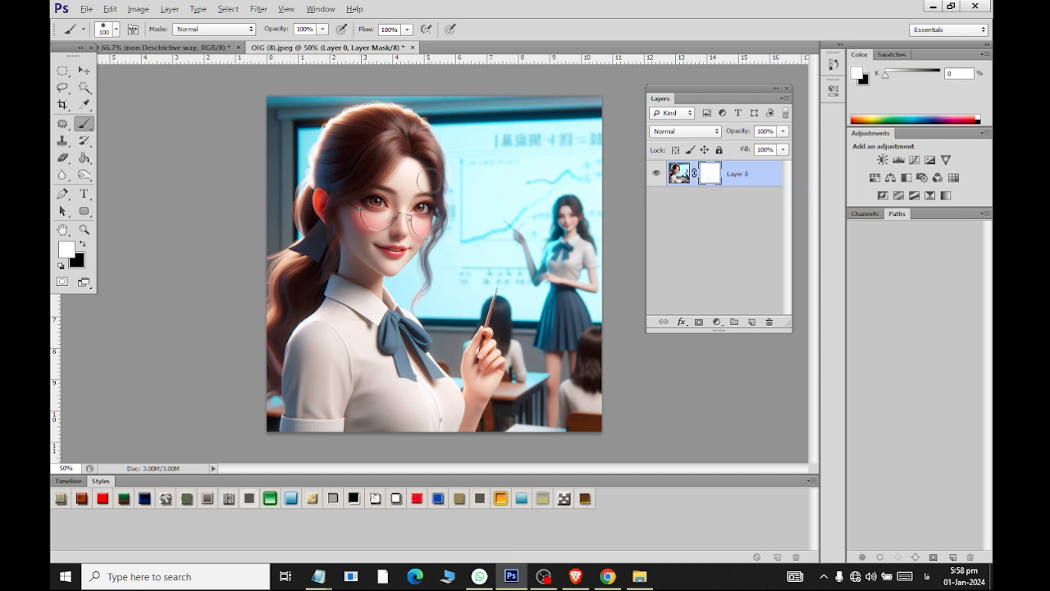
Enlarge the soft round brush to 277 px
right_click(83, 124)
left_click(135, 122)
left_click(114, 30)
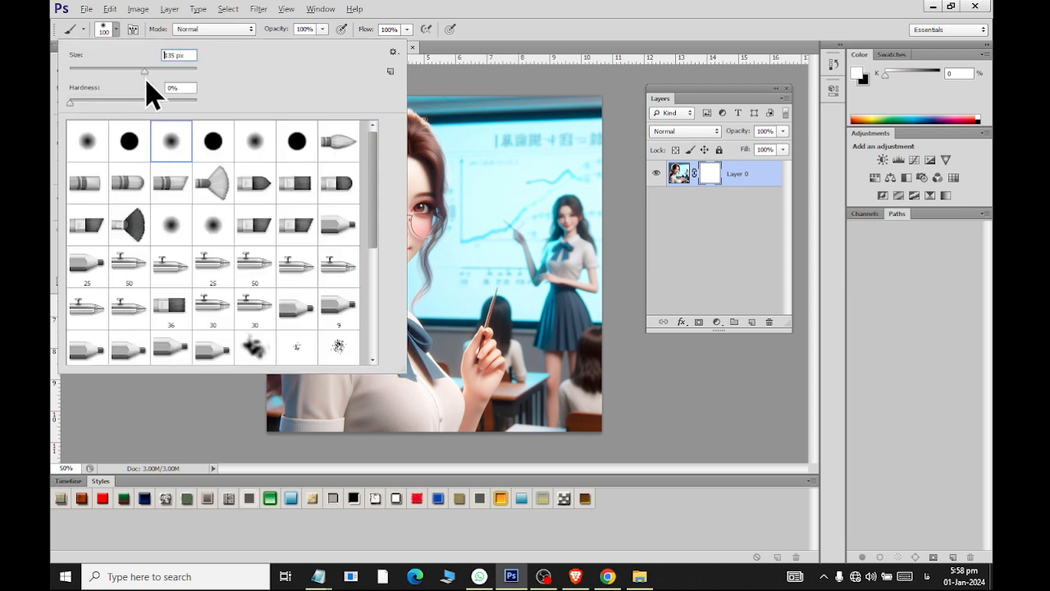
left_click(531, 53)
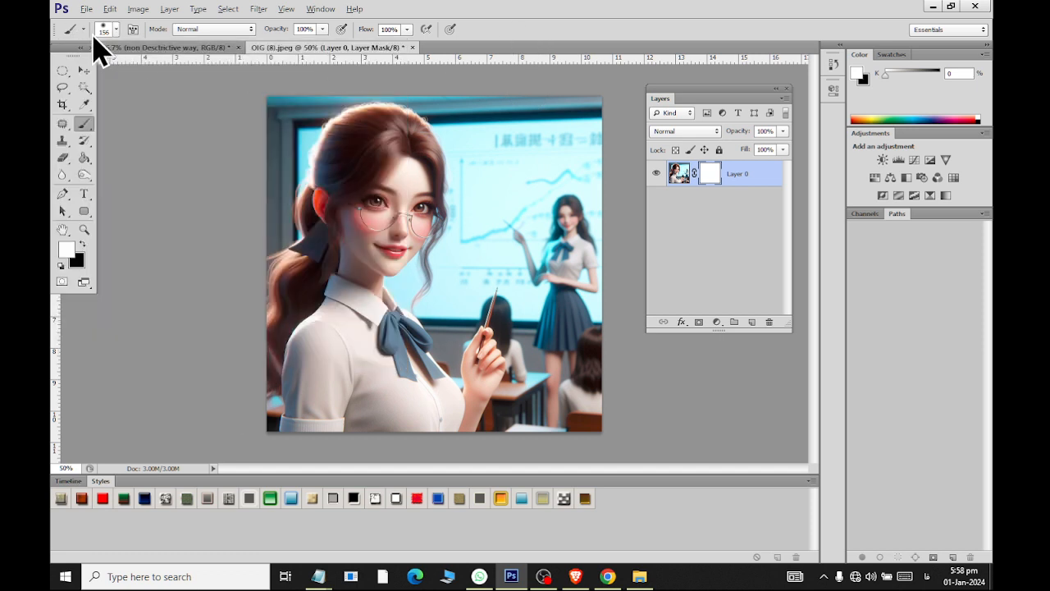
left_click(115, 31)
mouse_move(173, 74)
left_mouse_down()
mouse_move(160, 86)
mouse_move(204, 74)
left_mouse_up()
left_click(486, 33)
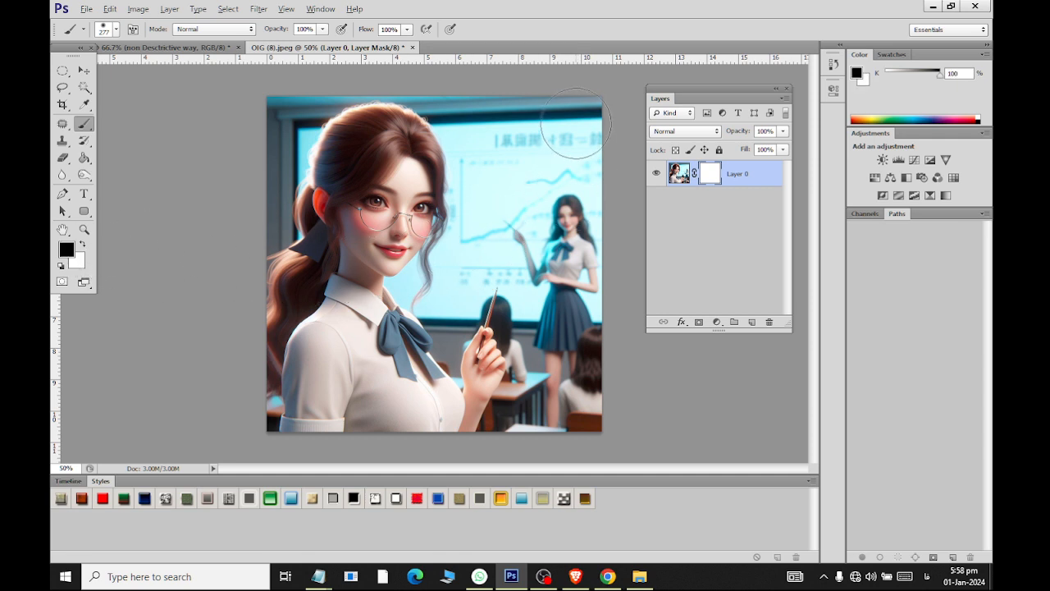
Paint black on the mask to hide the classroom around the woman, and paint white to restore her blouse and bow
mouse_move(588, 119)
left_mouse_down()
mouse_move(570, 233)
mouse_move(582, 443)
mouse_move(519, 105)
mouse_move(535, 192)
left_mouse_up()
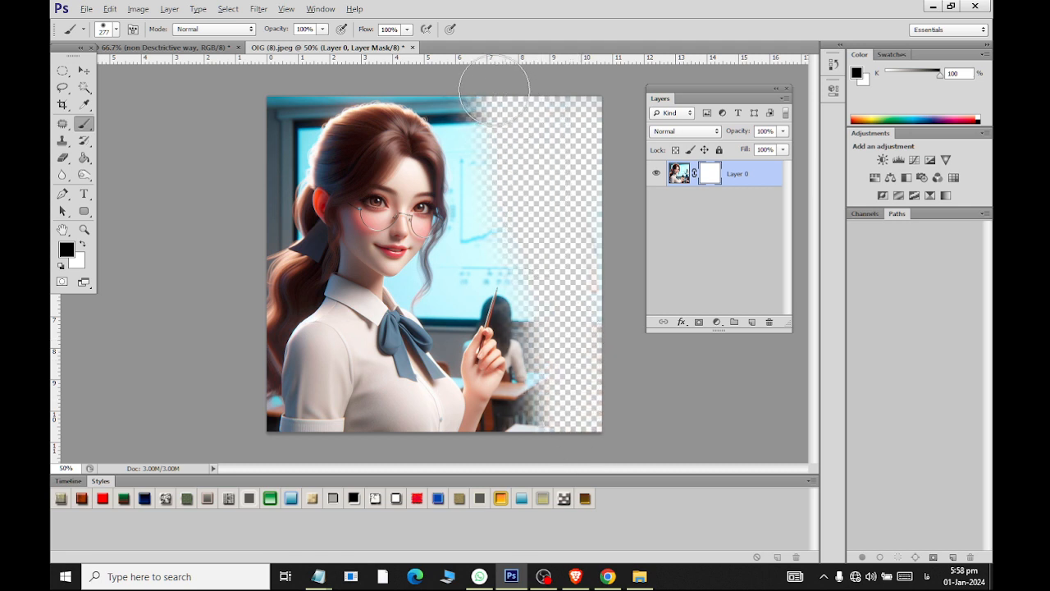
mouse_move(244, 101)
left_mouse_down()
mouse_move(245, 179)
mouse_move(253, 105)
mouse_move(230, 217)
mouse_move(252, 198)
mouse_move(293, 76)
mouse_move(247, 175)
left_mouse_up()
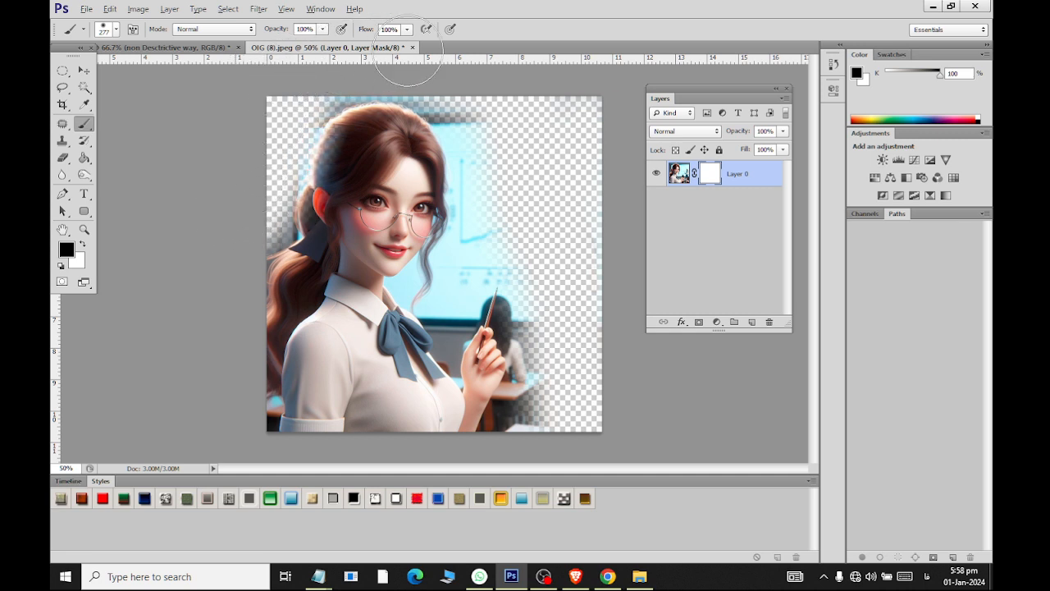
mouse_move(492, 99)
left_mouse_down()
mouse_move(518, 160)
mouse_move(504, 231)
mouse_move(490, 260)
mouse_move(484, 244)
mouse_move(464, 269)
mouse_move(492, 303)
mouse_move(498, 357)
mouse_move(518, 344)
mouse_move(511, 373)
left_mouse_up()
mouse_move(508, 309)
left_mouse_down()
mouse_move(511, 408)
mouse_move(508, 366)
mouse_move(434, 292)
mouse_move(443, 295)
mouse_move(444, 275)
mouse_move(494, 205)
mouse_move(498, 154)
mouse_move(468, 100)
mouse_move(480, 185)
mouse_move(472, 271)
left_mouse_up()
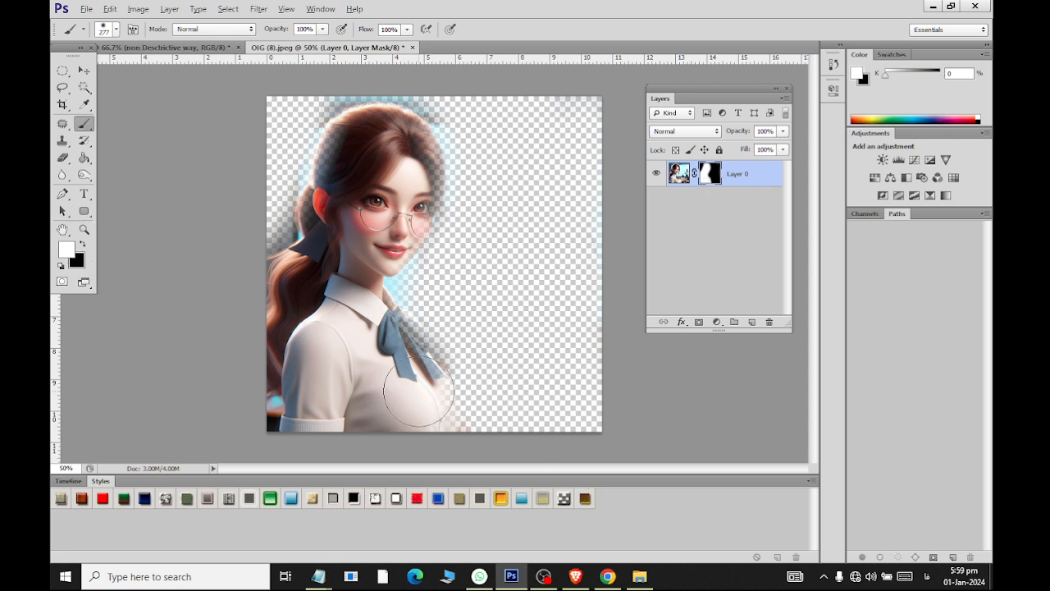
mouse_move(411, 398)
left_mouse_down()
mouse_move(379, 350)
mouse_move(401, 404)
mouse_move(388, 359)
mouse_move(362, 318)
mouse_move(401, 394)
mouse_move(332, 269)
left_mouse_up()
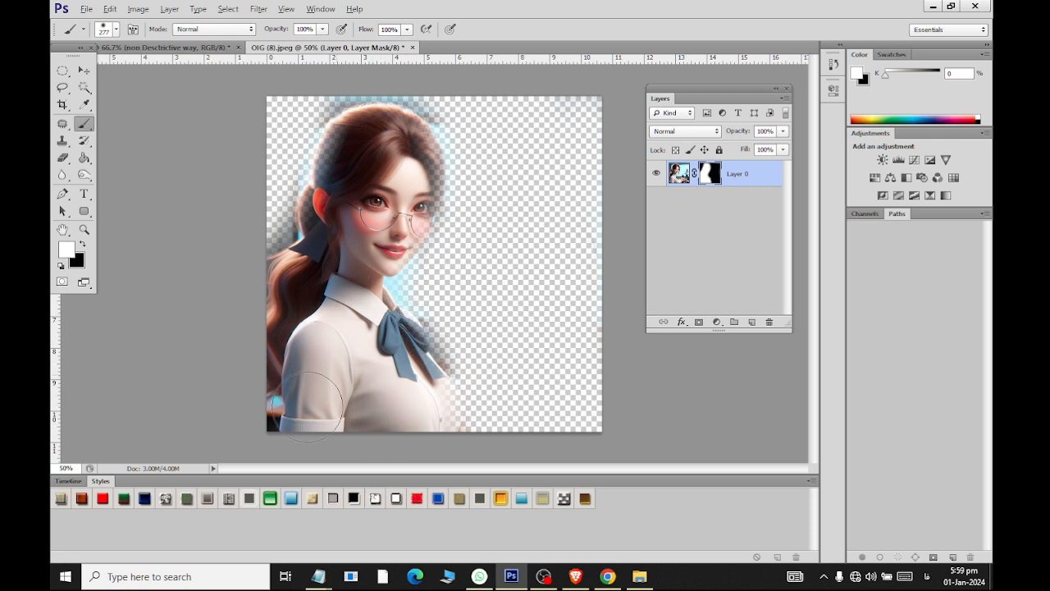
Choose a hard round brush, reveal a circular patch of the classroom with white, and hide it again with black
left_click(116, 29)
left_click(410, 197)
left_click(538, 332)
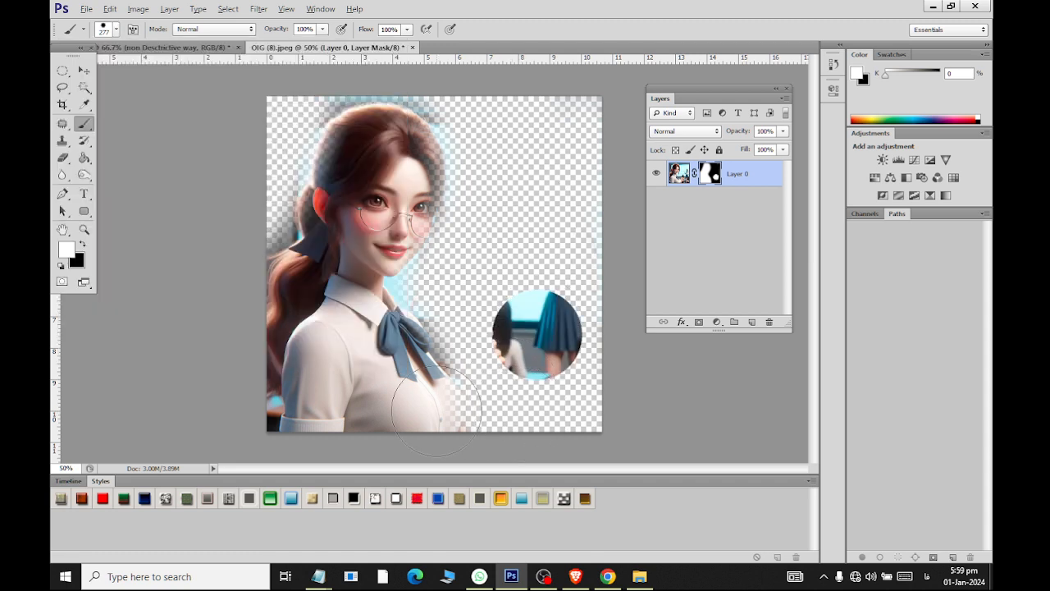
left_click(82, 245)
left_click_drag(548, 346, 523, 354)
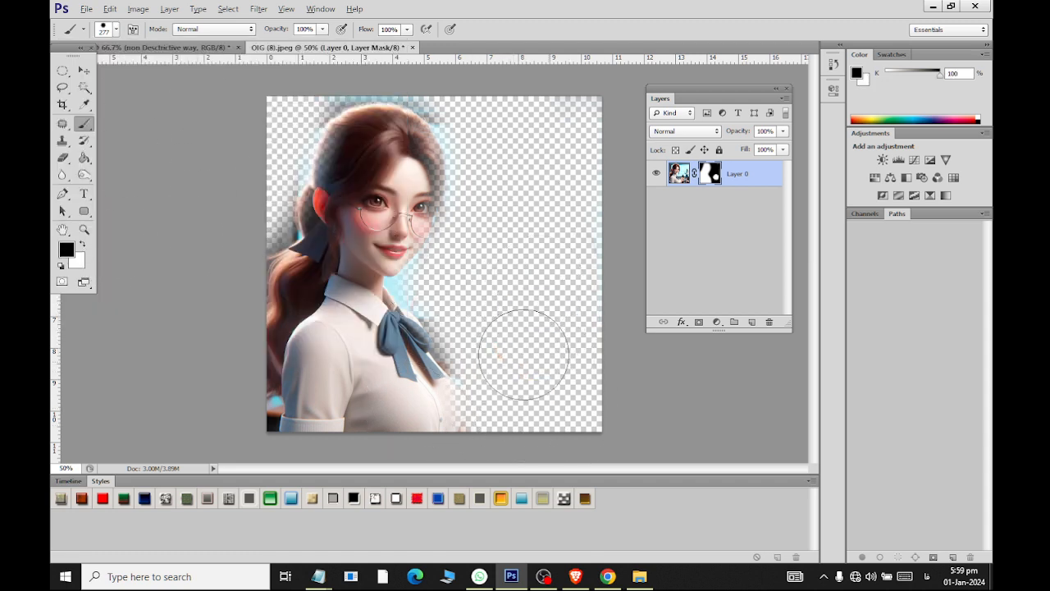
Reduce the brush to 80 px and paint black on the mask to hide the background beside the bow, collar and neck
scroll(483, 361, "up", 1)
scroll(485, 357, "up", 8)
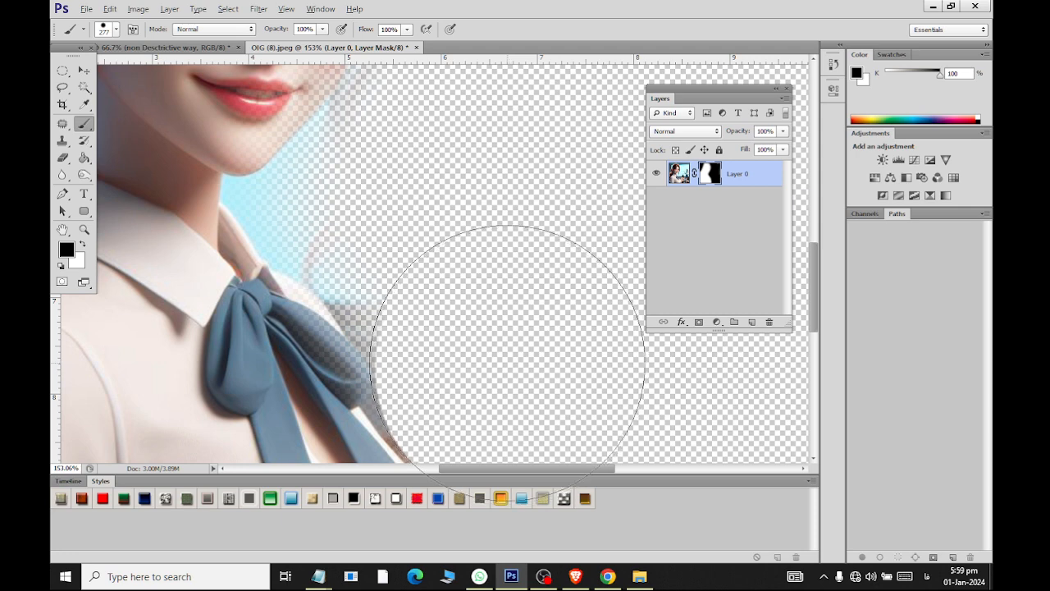
key("bracketright")
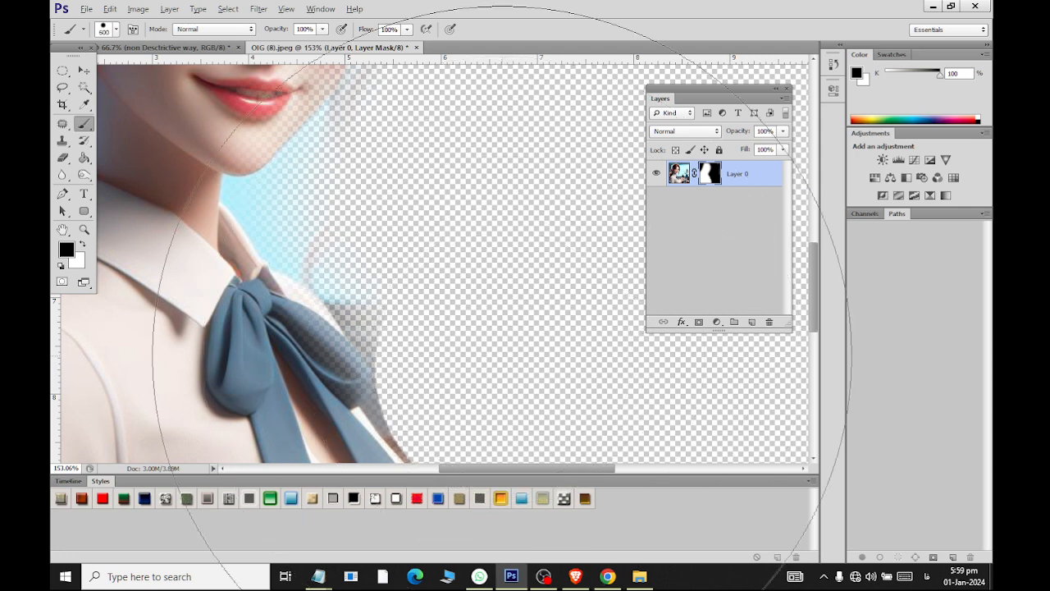
key("bracketleft")
key("bracketleft")
key("bracketleft")
key("bracketleft")
key("bracketleft")
key("bracketleft")
key("bracketleft")
key("bracketleft")
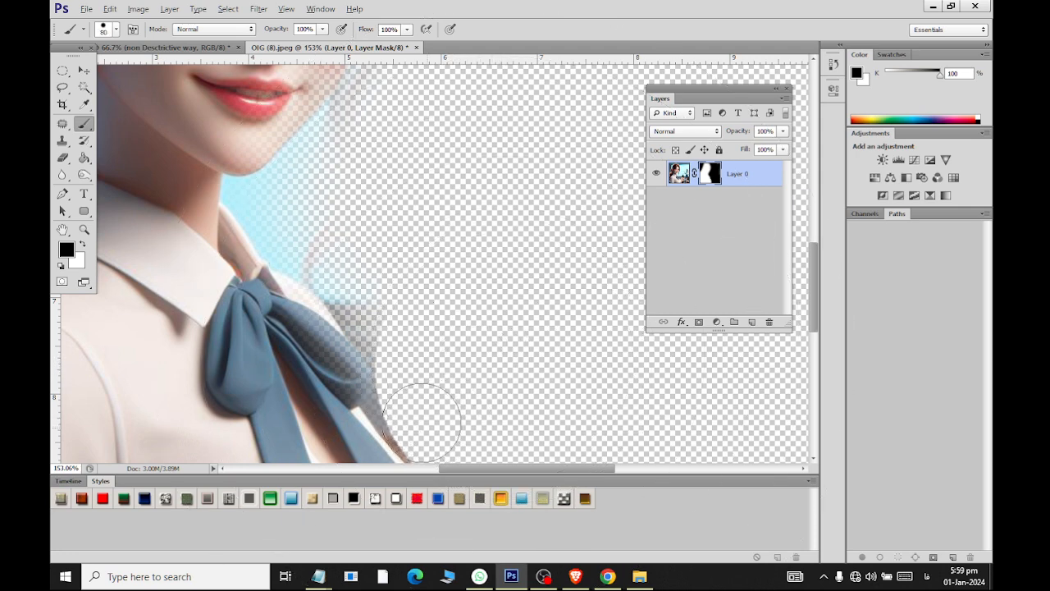
mouse_move(410, 403)
left_mouse_down()
mouse_move(418, 358)
mouse_move(402, 313)
mouse_move(354, 270)
mouse_move(374, 306)
mouse_move(410, 334)
mouse_move(413, 360)
mouse_move(407, 329)
mouse_move(394, 324)
mouse_move(409, 352)
mouse_move(411, 414)
mouse_move(405, 406)
mouse_move(426, 407)
mouse_move(440, 433)
left_mouse_up()
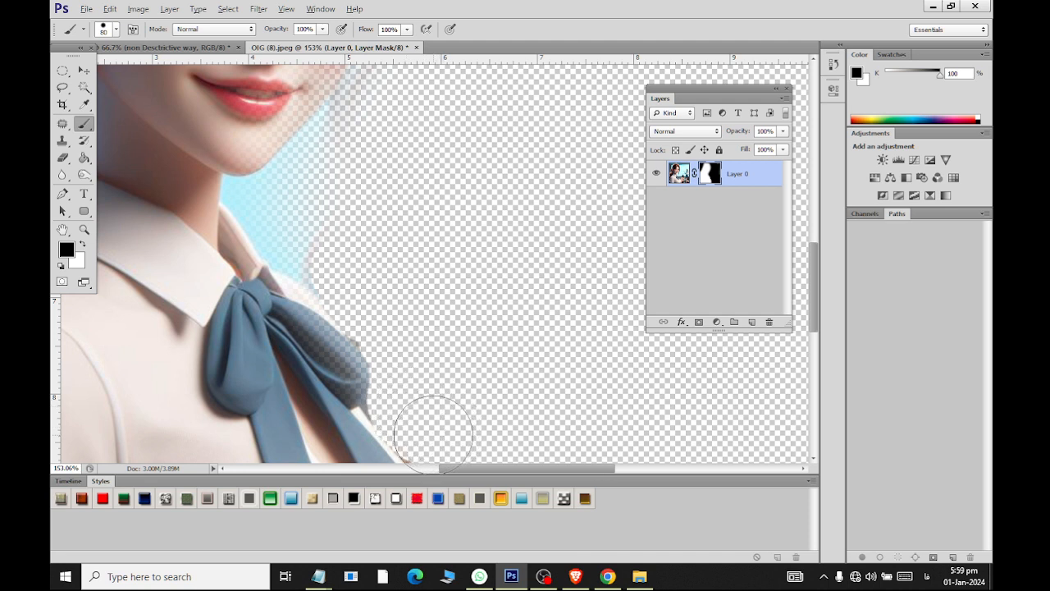
mouse_move(339, 235)
left_mouse_down()
mouse_move(295, 207)
mouse_move(346, 138)
mouse_move(310, 185)
mouse_move(264, 214)
mouse_move(313, 254)
left_mouse_up()
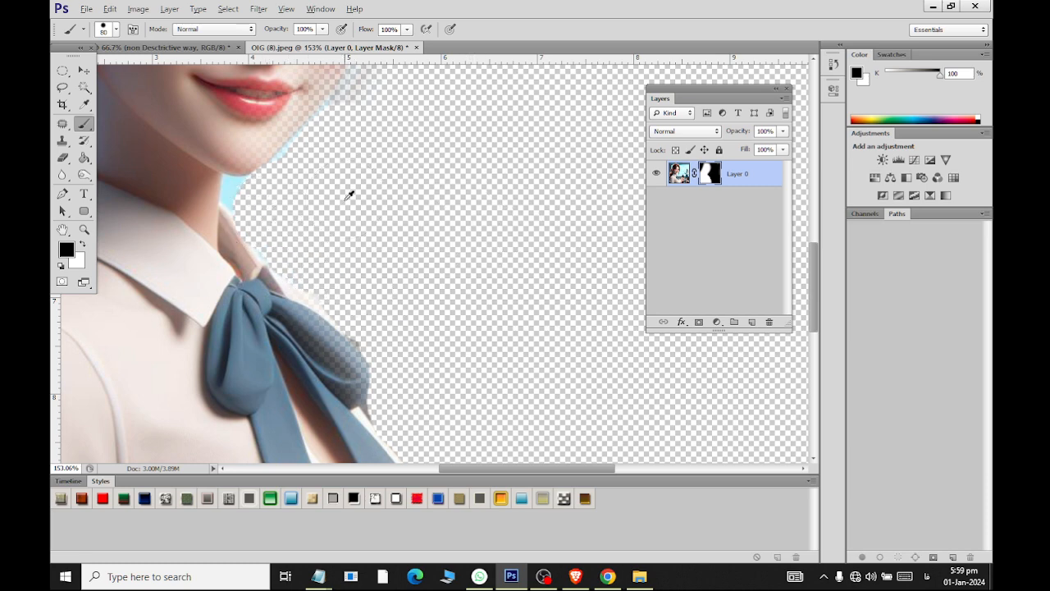
Paint white on the mask with the 80 px hard brush to restore the woman's face edge and hair
scroll(375, 245, "down", 4)
scroll(325, 246, "up", 3)
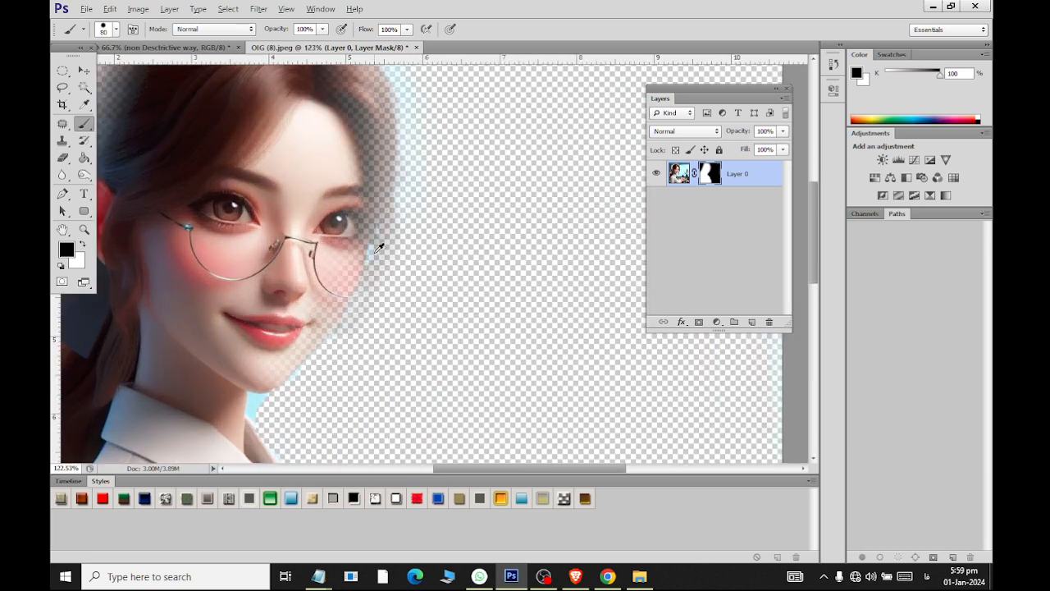
scroll(324, 176, "up", 1)
left_click(82, 245)
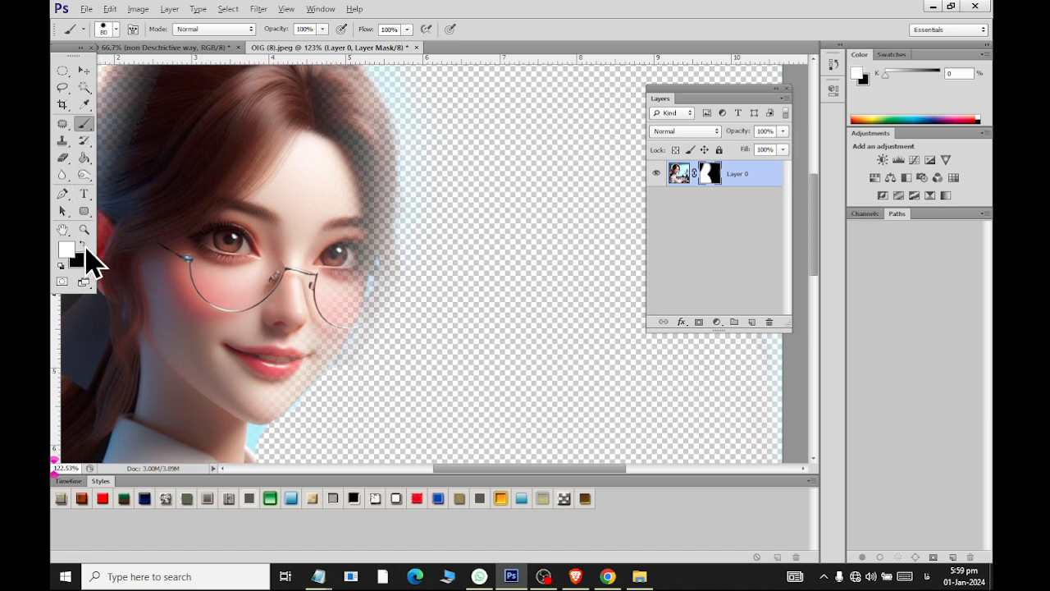
mouse_move(326, 248)
left_mouse_down()
mouse_move(271, 344)
mouse_move(296, 345)
mouse_move(345, 312)
mouse_move(301, 352)
mouse_move(352, 271)
mouse_move(361, 185)
mouse_move(332, 94)
left_mouse_up()
left_click(116, 30)
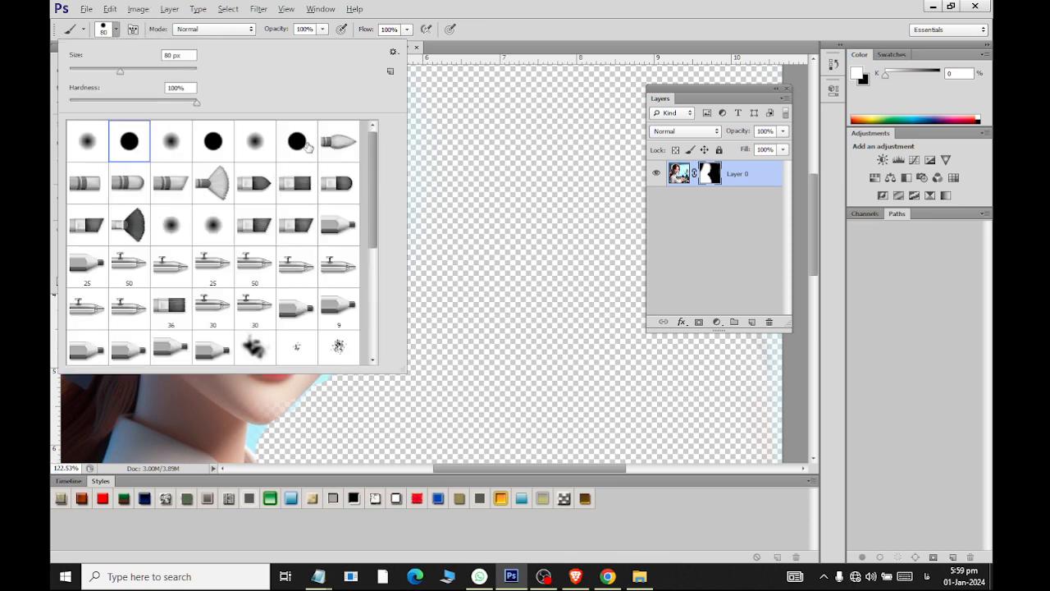
left_click(422, 113)
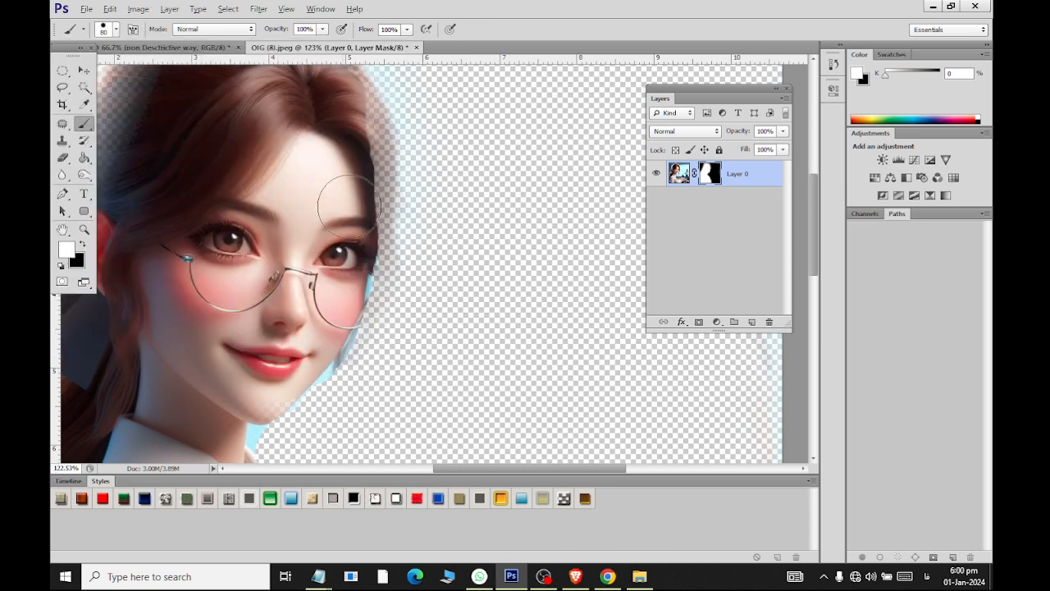
scroll(344, 172, "up", 2)
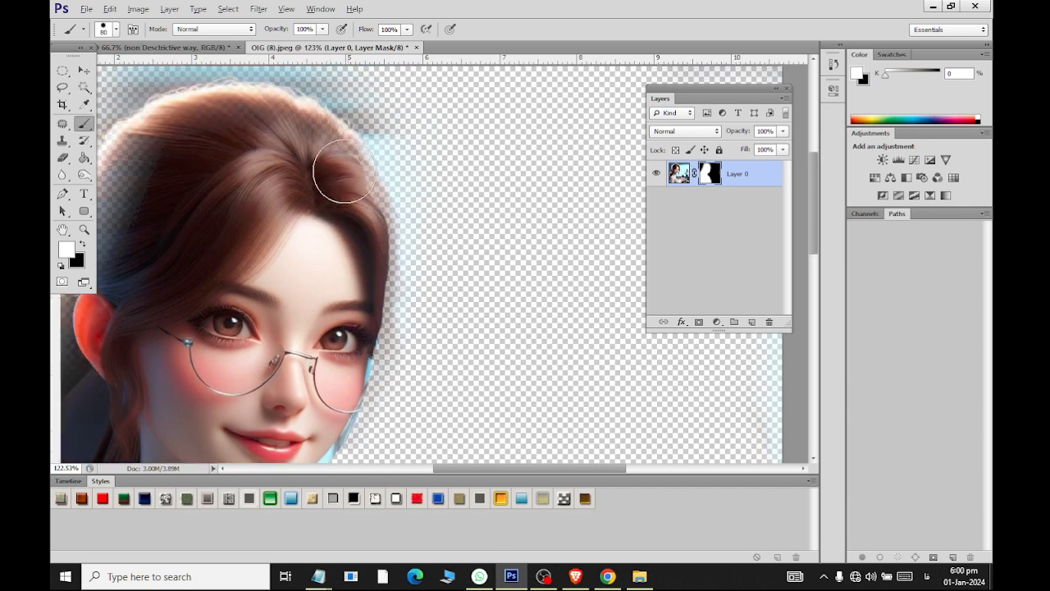
mouse_move(282, 129)
left_mouse_down()
mouse_move(375, 198)
mouse_move(390, 294)
mouse_move(328, 410)
left_mouse_up()
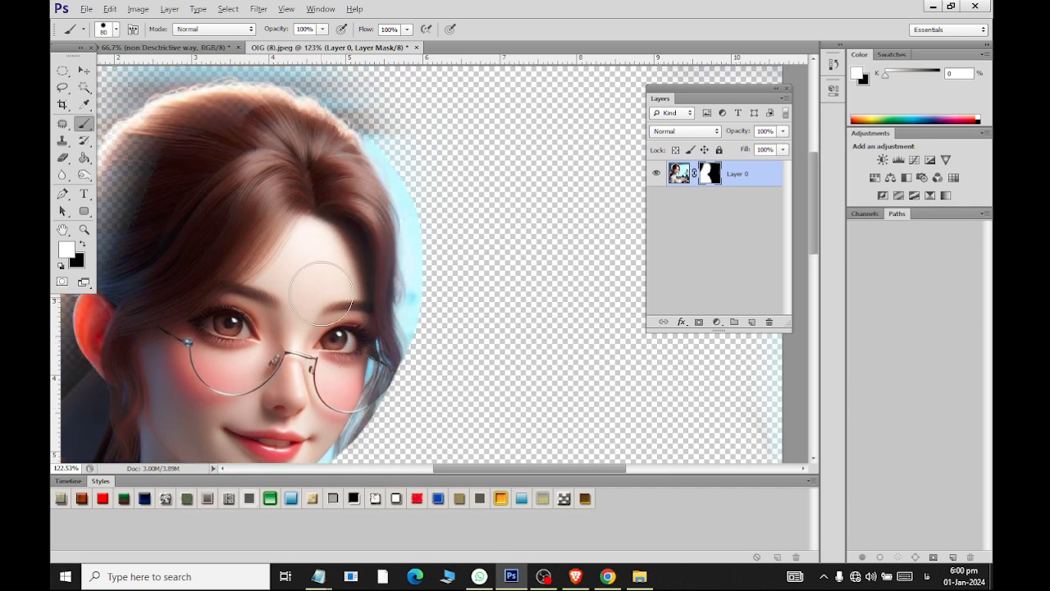
Reduce the brush to 25 px and paint black on the mask to hide the cyan area between chin and collar
scroll(321, 293, "down", 2)
scroll(238, 400, "up", 5)
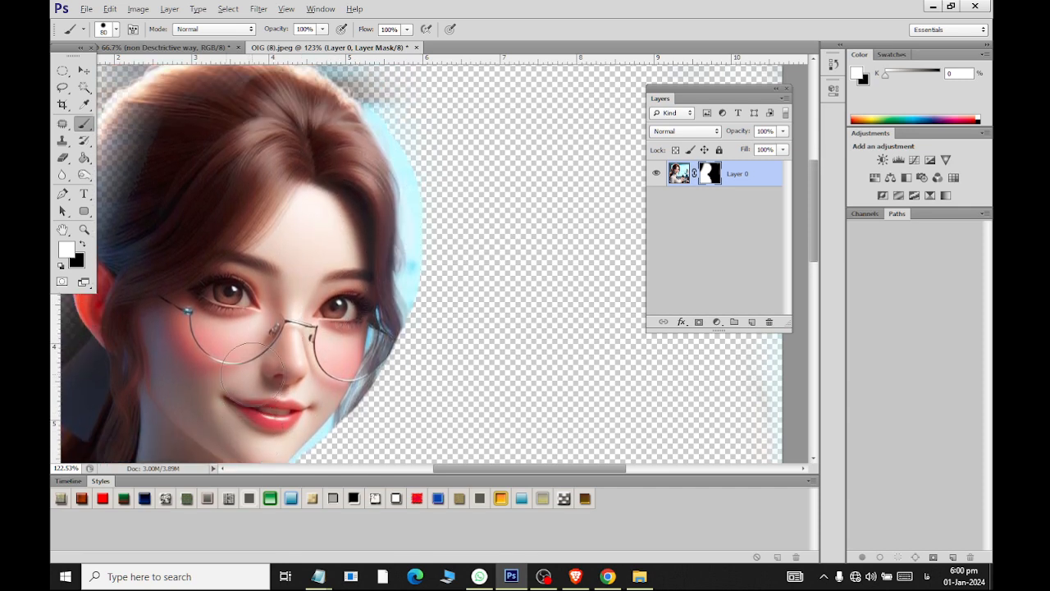
scroll(294, 268, "down", 3)
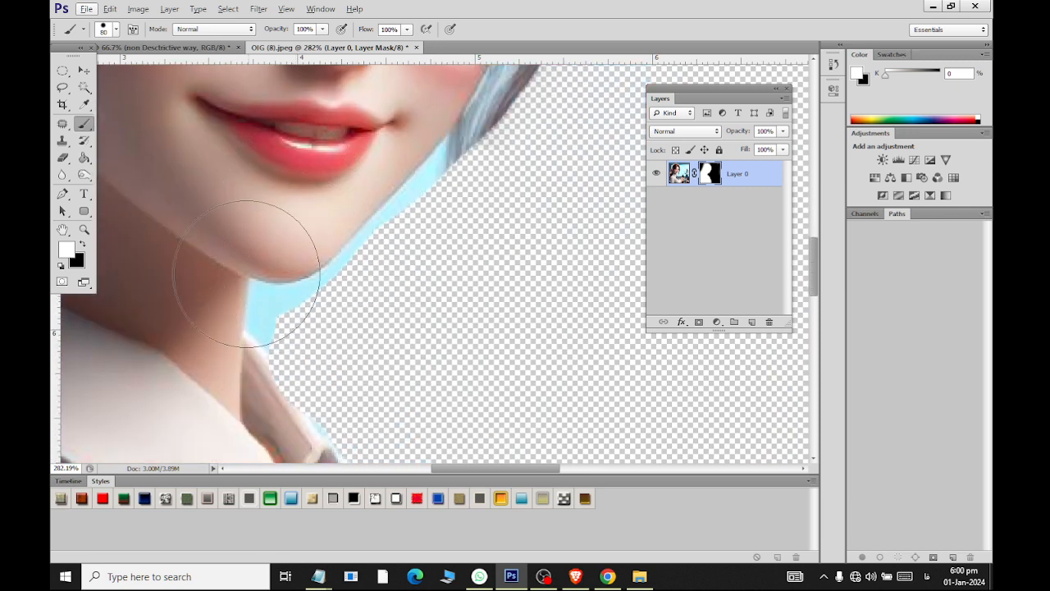
left_click(83, 244)
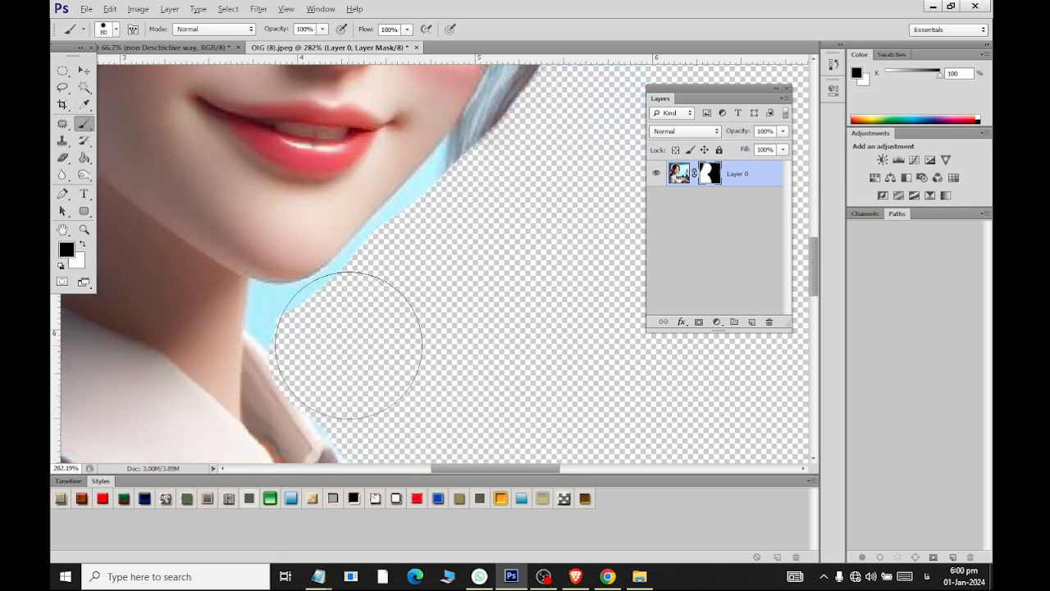
key("bracketleft")
key("bracketleft")
key("bracketleft")
key("bracketleft")
key("bracketleft")
key("bracketleft")
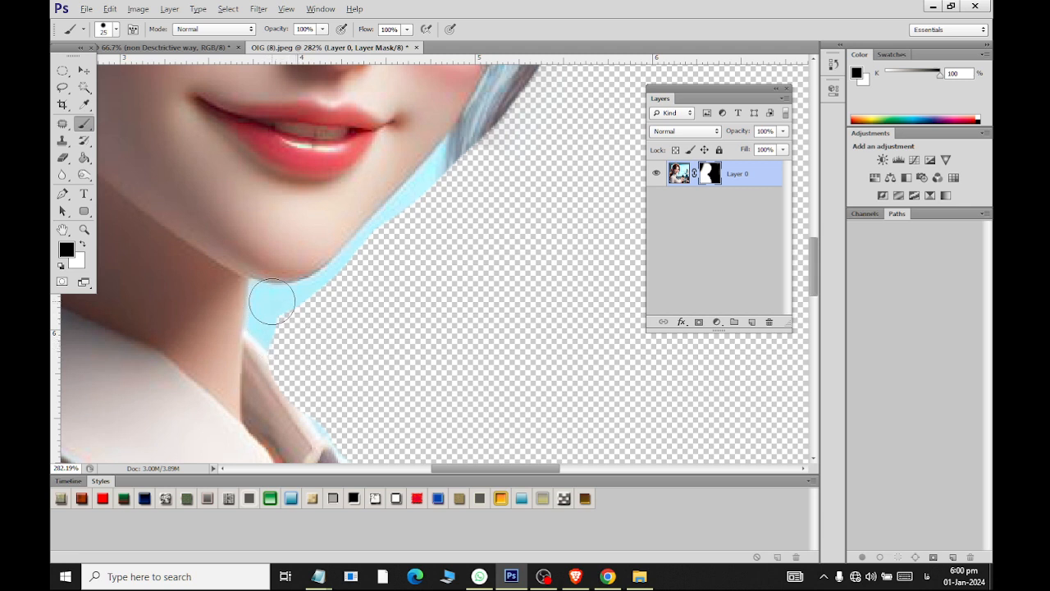
left_click_drag(291, 348, 273, 309)
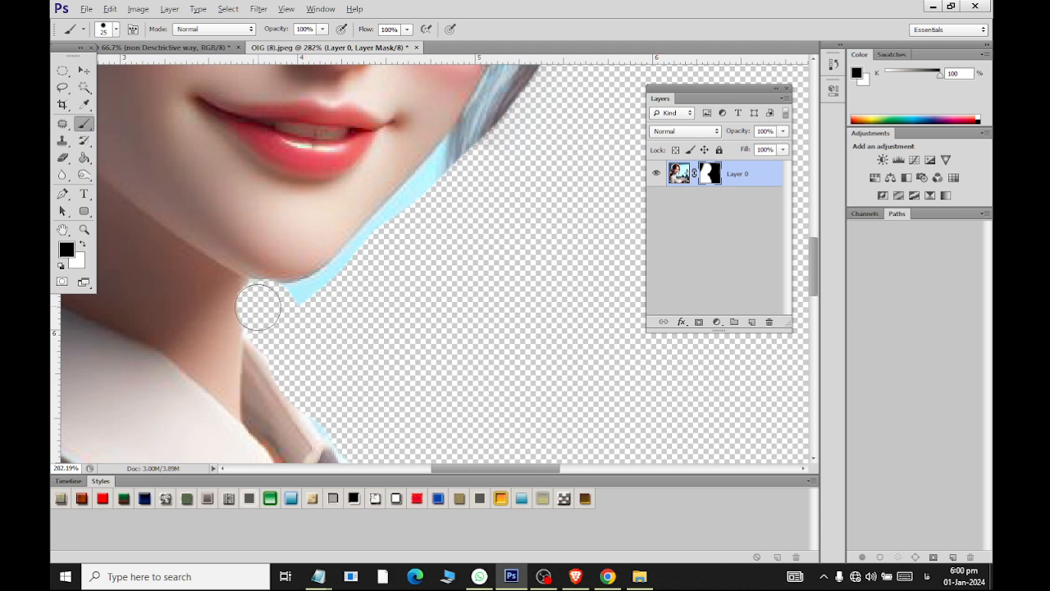
Reduce the brush to 10 px and paint black on the mask to hide the cyan fringe under the chin and along the lower jaw
left_click(83, 244)
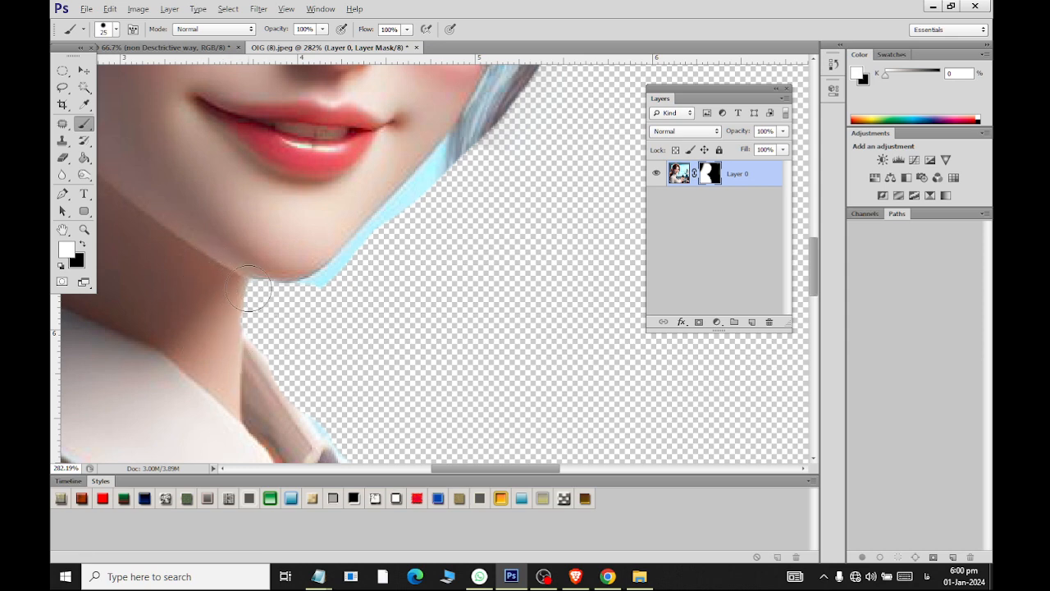
scroll(255, 310, "up", 5)
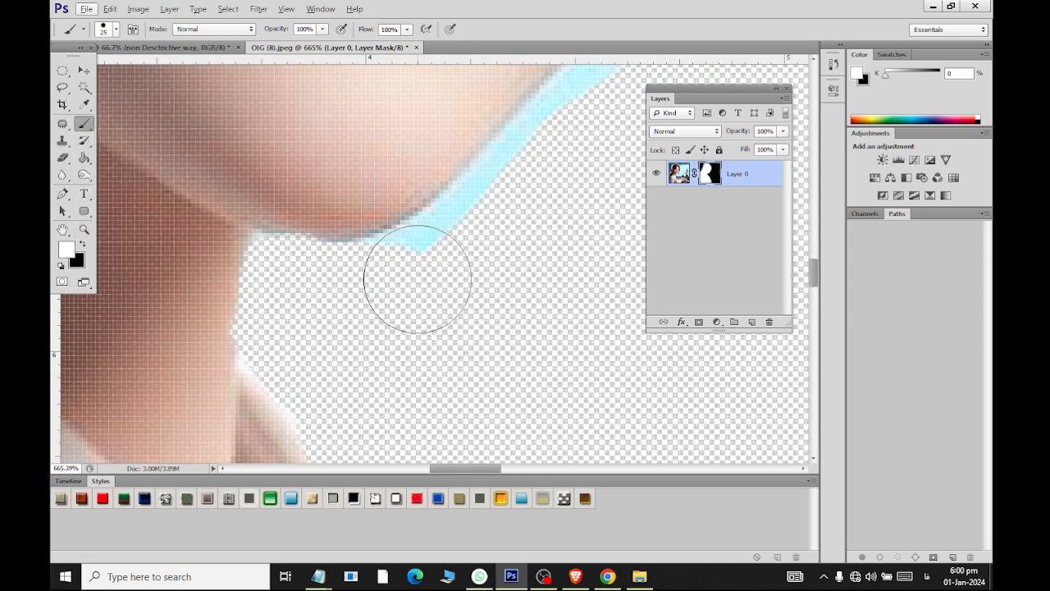
key("bracketleft")
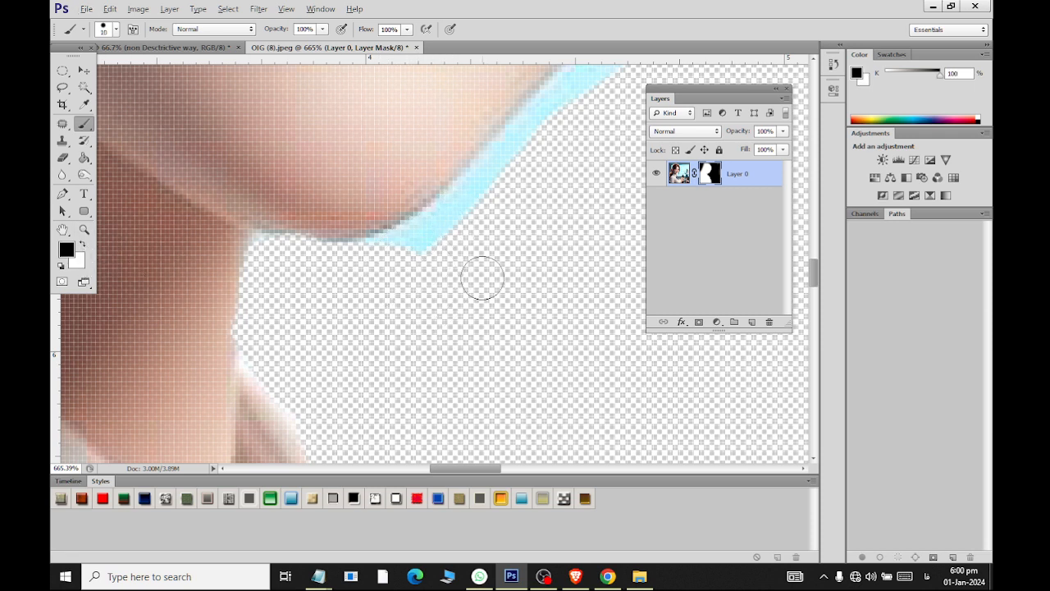
left_click_drag(425, 237, 405, 255)
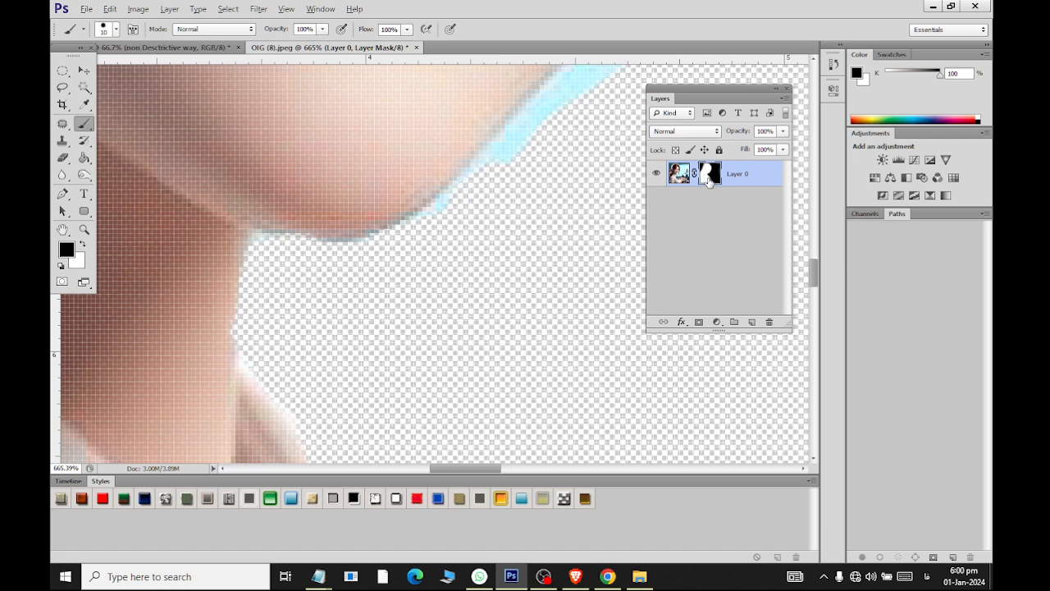
scroll(489, 195, "up", 2, "alt")
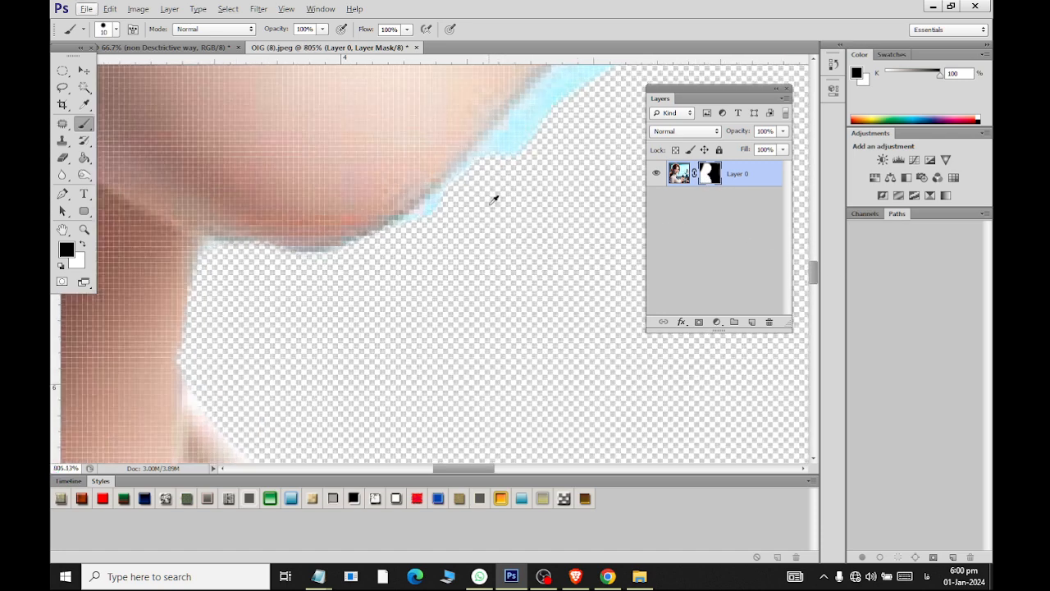
left_click_drag(421, 255, 266, 271)
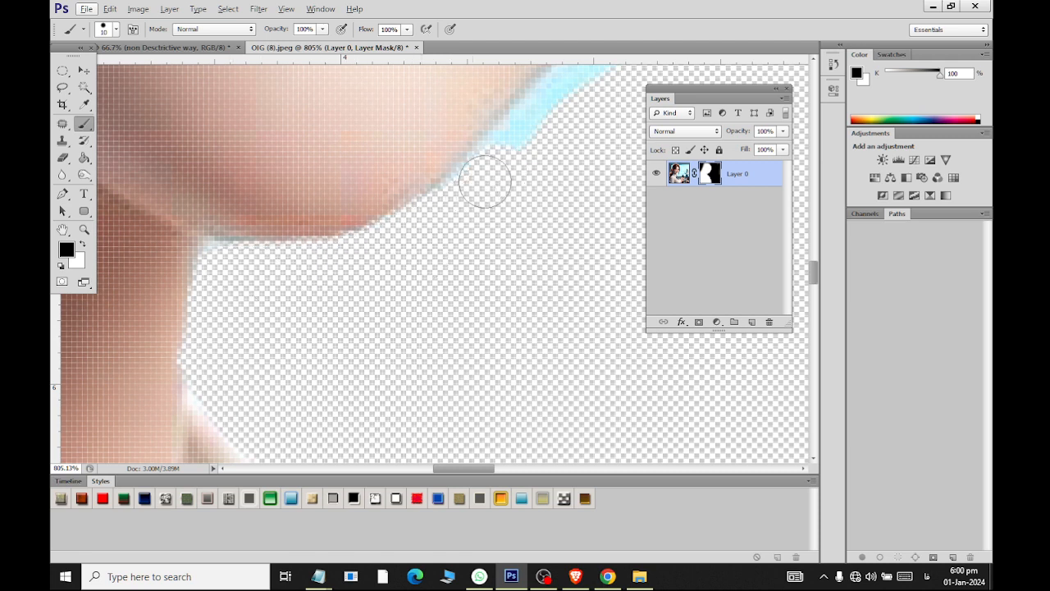
scroll(493, 172, "up", 3)
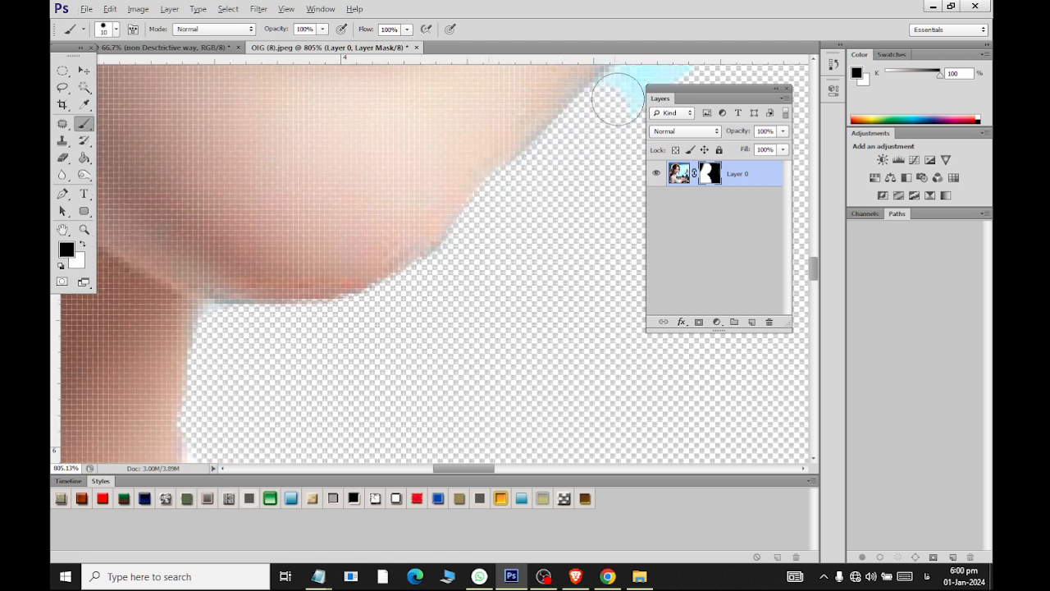
left_click_drag(618, 98, 531, 207)
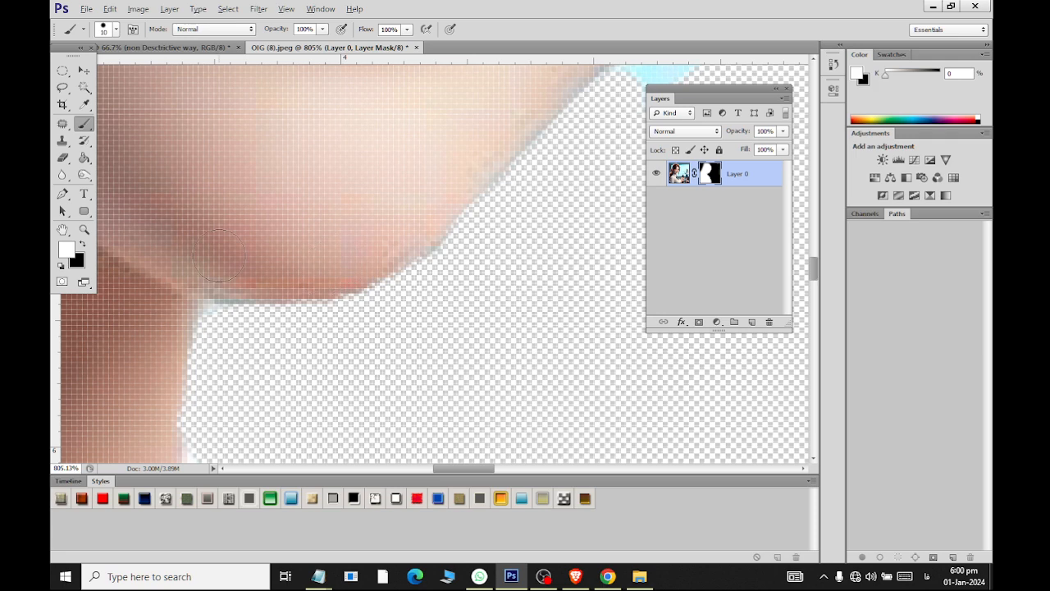
Hide the remaining cyan fringe along the upper jaw with black and touch up the edge beside the hair tip with white
left_click(82, 245)
scroll(341, 169, "right", 5)
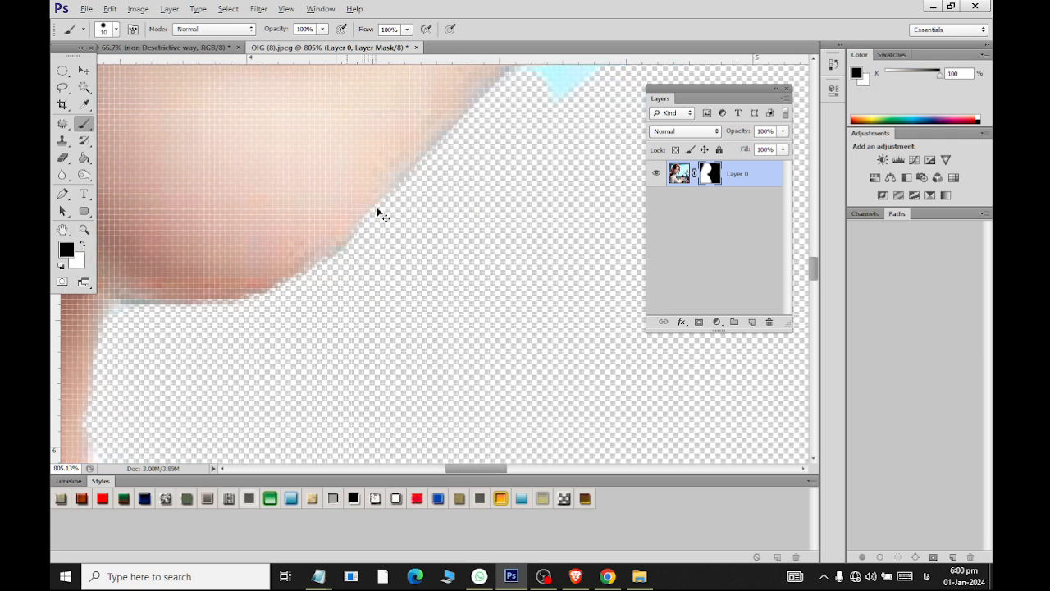
scroll(396, 175, "up", 4)
mouse_move(385, 221)
left_mouse_down()
mouse_move(378, 191)
mouse_move(413, 144)
mouse_move(493, 83)
mouse_move(488, 103)
mouse_move(408, 190)
mouse_move(440, 148)
left_mouse_up()
scroll(440, 147, "down", 3)
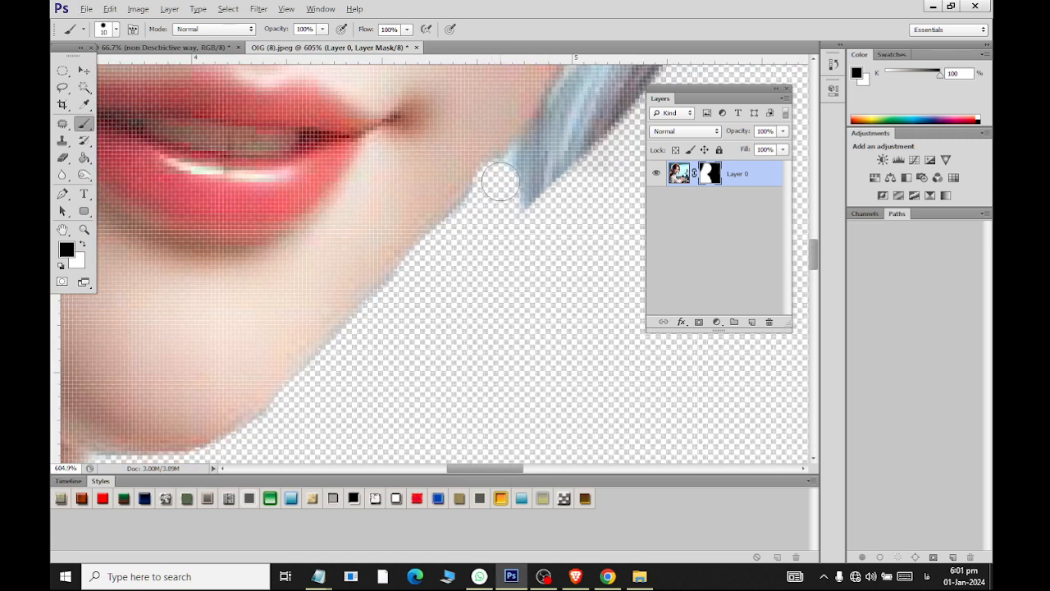
left_click(82, 243)
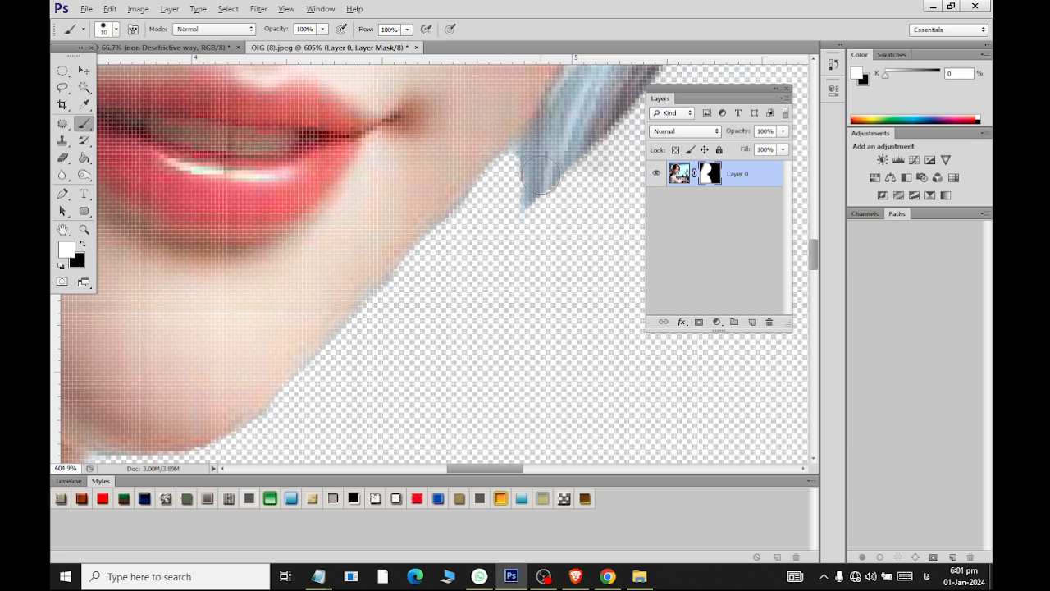
scroll(510, 174, "down", 7)
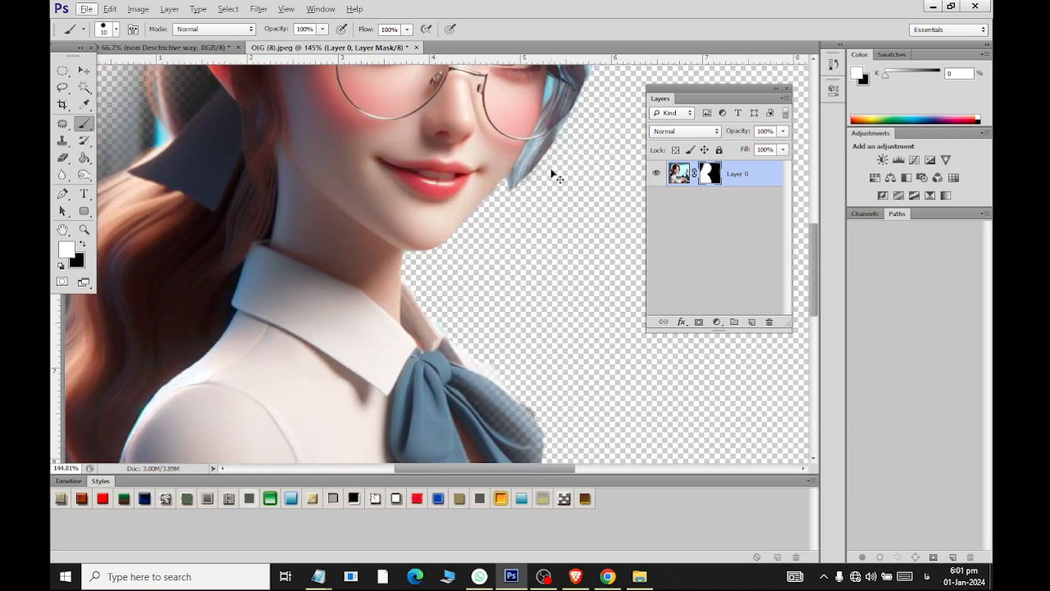
Enlarge the brush to 30 px and paint black on the mask to hide the cyan background beside the hair at eye level
scroll(421, 129, "up", 5)
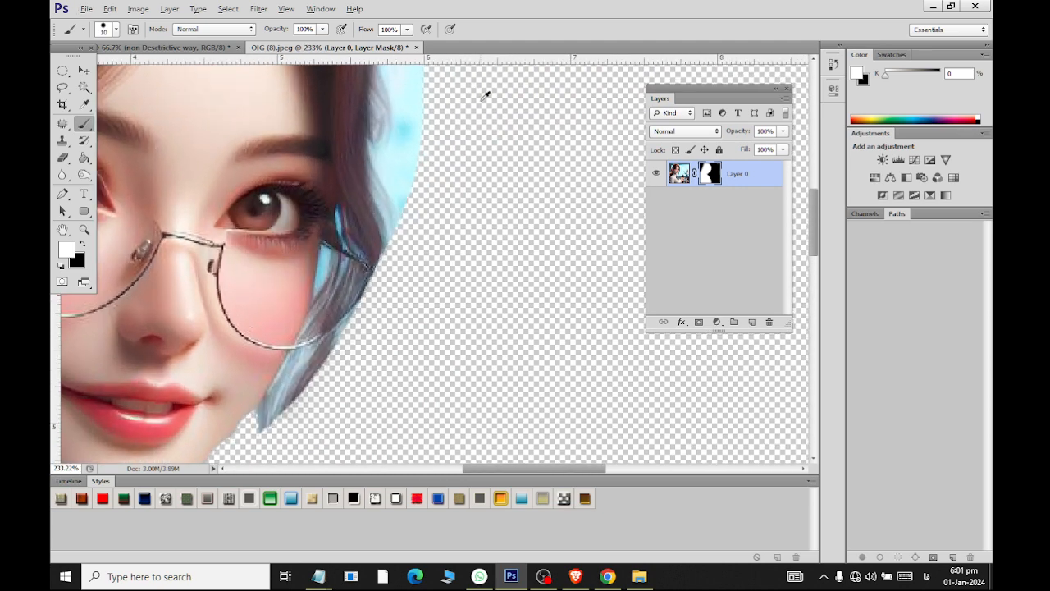
left_click(84, 245)
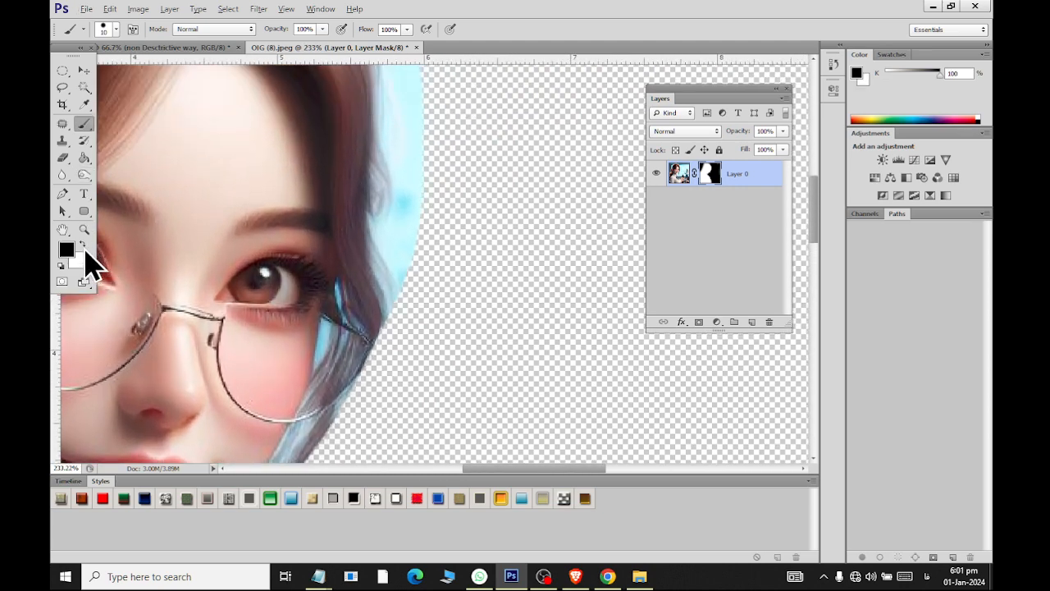
scroll(423, 259, "up", 3)
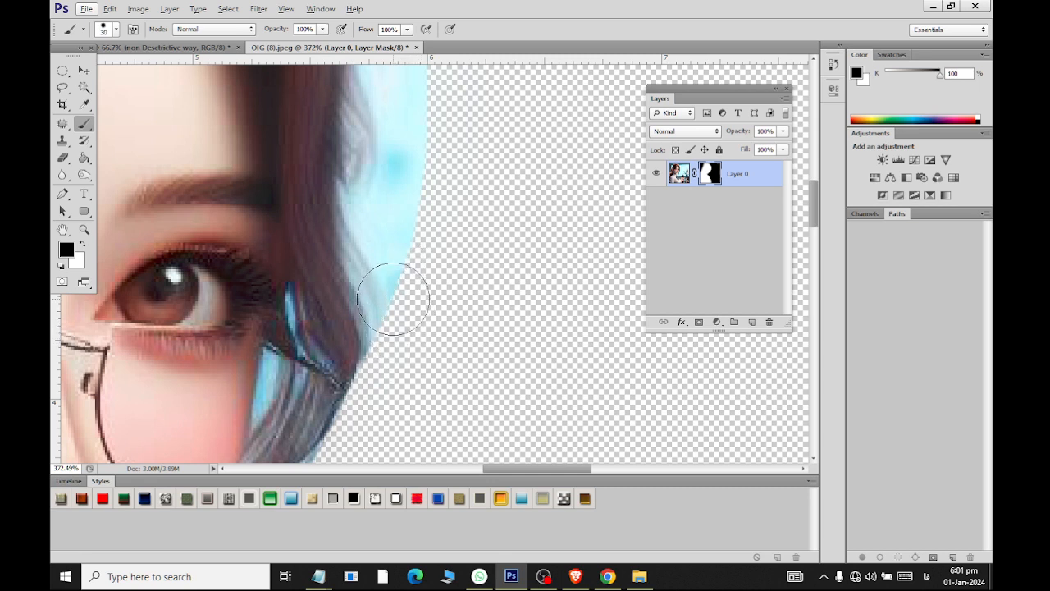
mouse_move(398, 329)
left_mouse_down()
mouse_move(378, 176)
mouse_move(378, 124)
mouse_move(396, 79)
left_mouse_up()
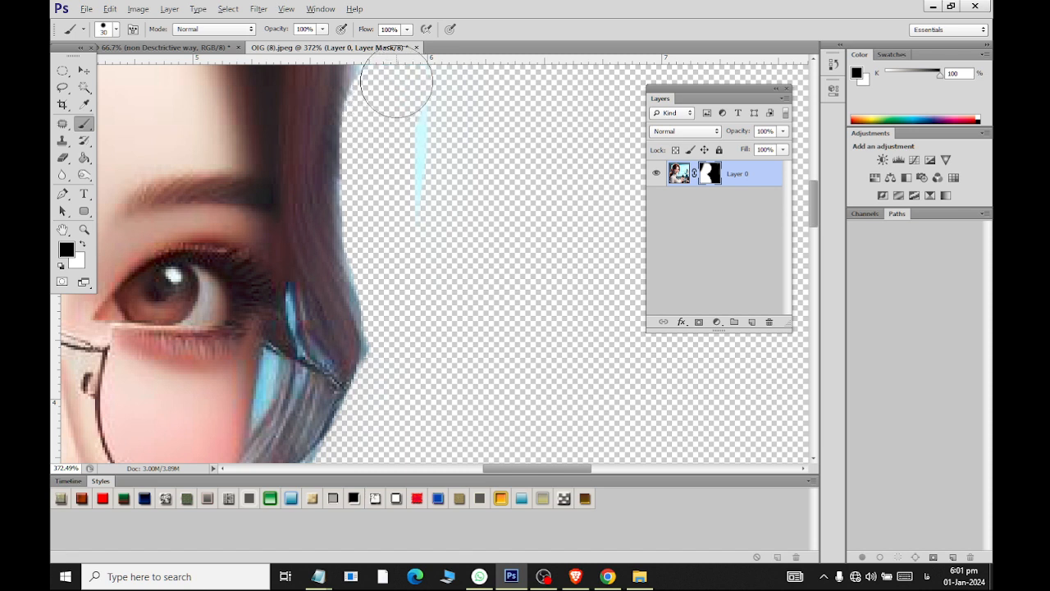
scroll(389, 161, "up", 2)
mouse_move(431, 295)
left_mouse_down()
mouse_move(431, 144)
mouse_move(405, 110)
left_mouse_up()
scroll(398, 159, "up", 3)
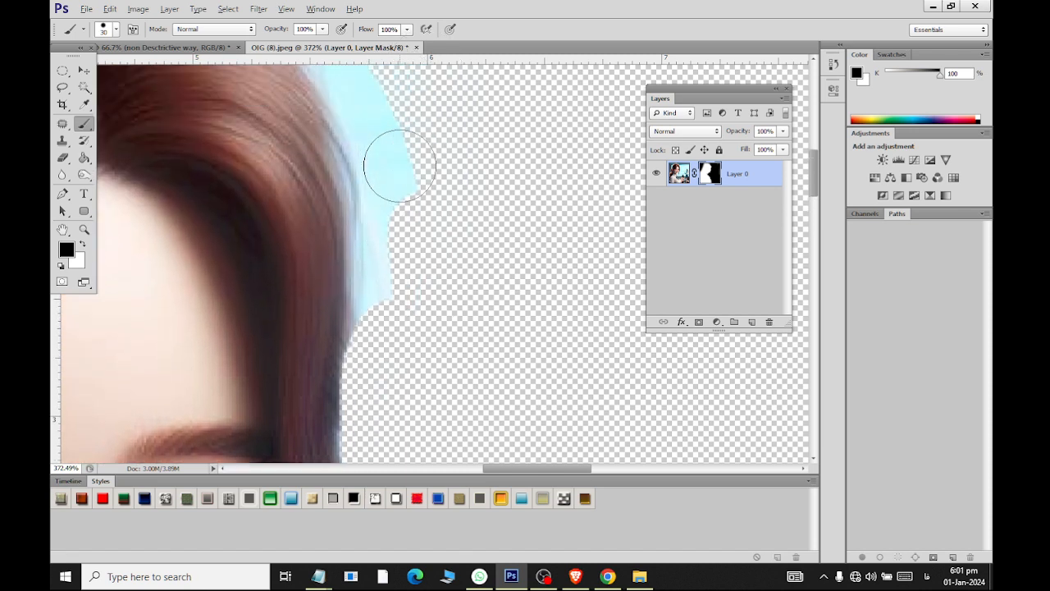
Paint black on the mask along the outer hair edge from the forehead up to the crown to hide the background
mouse_move(385, 349)
left_mouse_down()
mouse_move(394, 169)
mouse_move(411, 153)
left_mouse_up()
scroll(412, 153, "up", 1)
scroll(412, 153, "up", 2)
left_click_drag(405, 284, 323, 71)
scroll(323, 71, "up", 2)
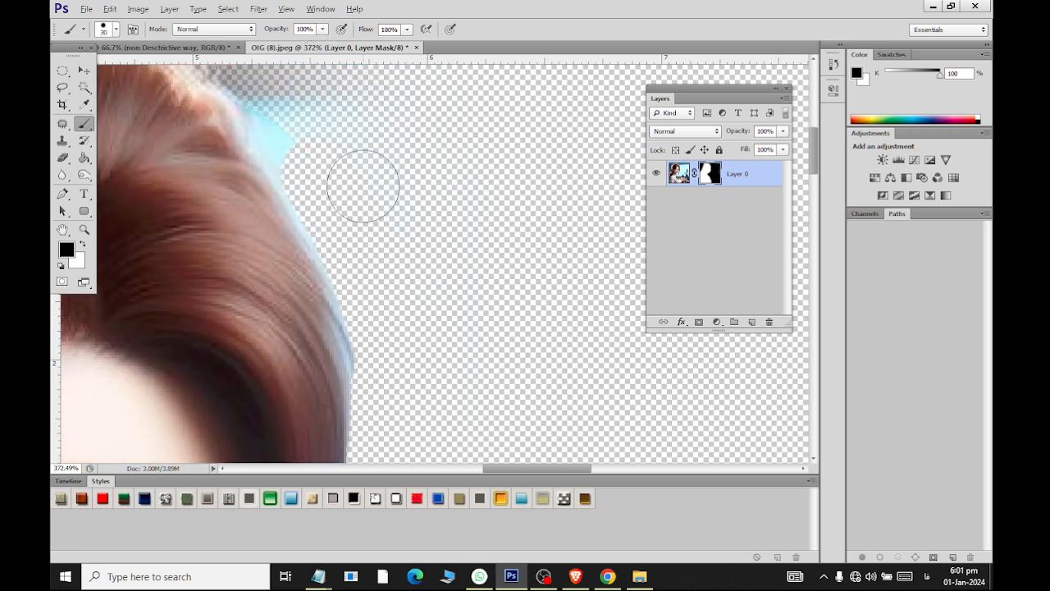
mouse_move(364, 180)
left_mouse_down()
mouse_move(293, 103)
mouse_move(305, 164)
mouse_move(393, 381)
mouse_move(390, 399)
mouse_move(385, 361)
left_mouse_up()
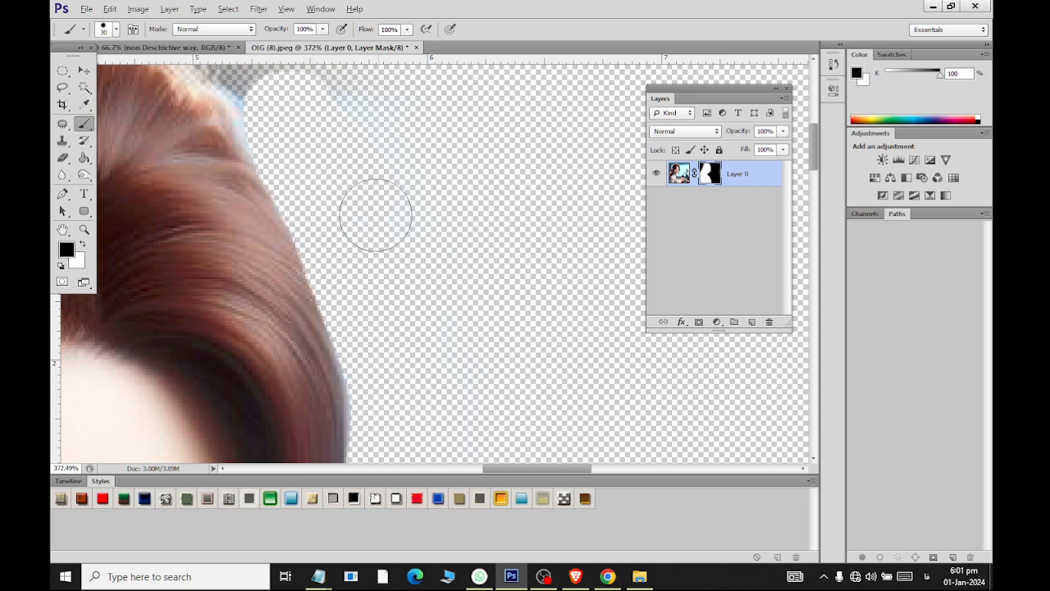
scroll(324, 232, "up", 3)
mouse_move(297, 252)
left_mouse_down()
mouse_move(217, 184)
mouse_move(265, 208)
mouse_move(286, 240)
mouse_move(275, 260)
mouse_move(421, 263)
mouse_move(369, 180)
mouse_move(331, 162)
mouse_move(321, 183)
mouse_move(356, 194)
mouse_move(268, 169)
mouse_move(312, 125)
left_mouse_up()
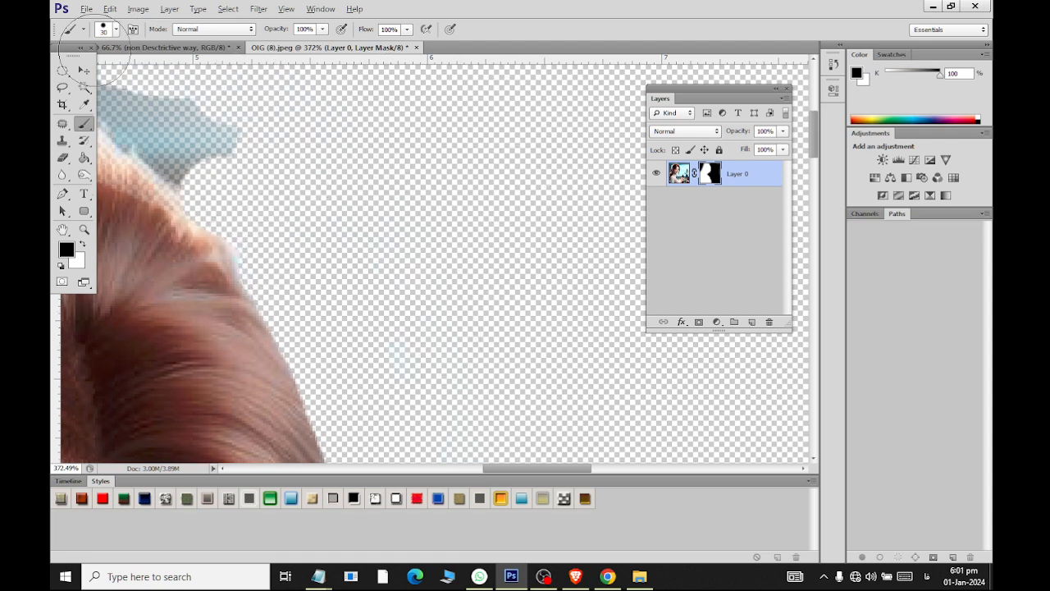
Paint black on the mask across the top of the head to hide the background above the hair
scroll(202, 74, "left", 3)
mouse_move(457, 141)
left_mouse_down()
mouse_move(384, 172)
mouse_move(329, 159)
mouse_move(287, 126)
mouse_move(175, 71)
left_mouse_up()
scroll(317, 106, "up", 2)
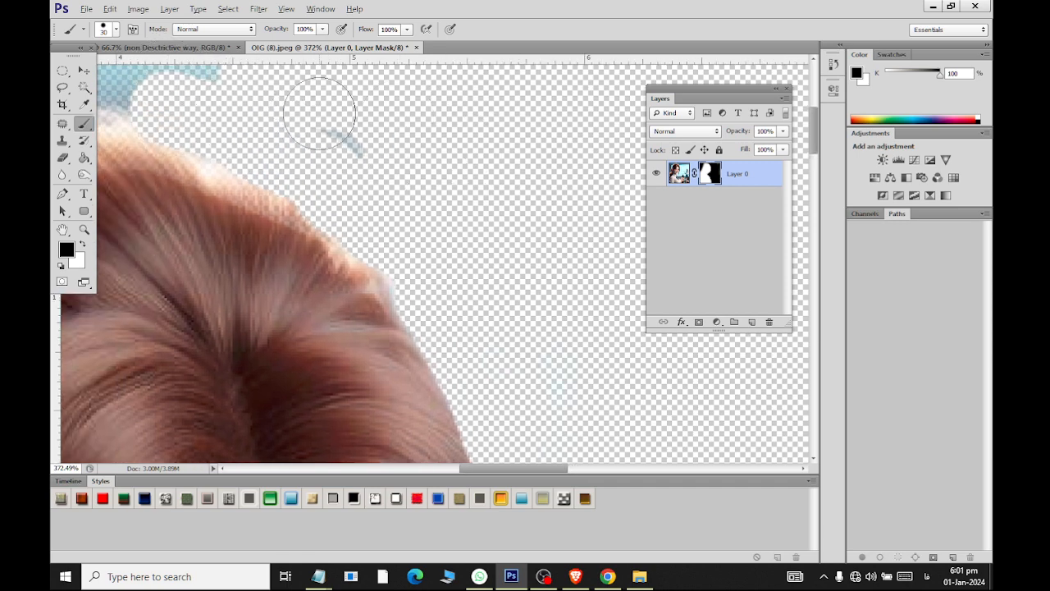
scroll(212, 90, "left", 2)
scroll(212, 89, "down", 5)
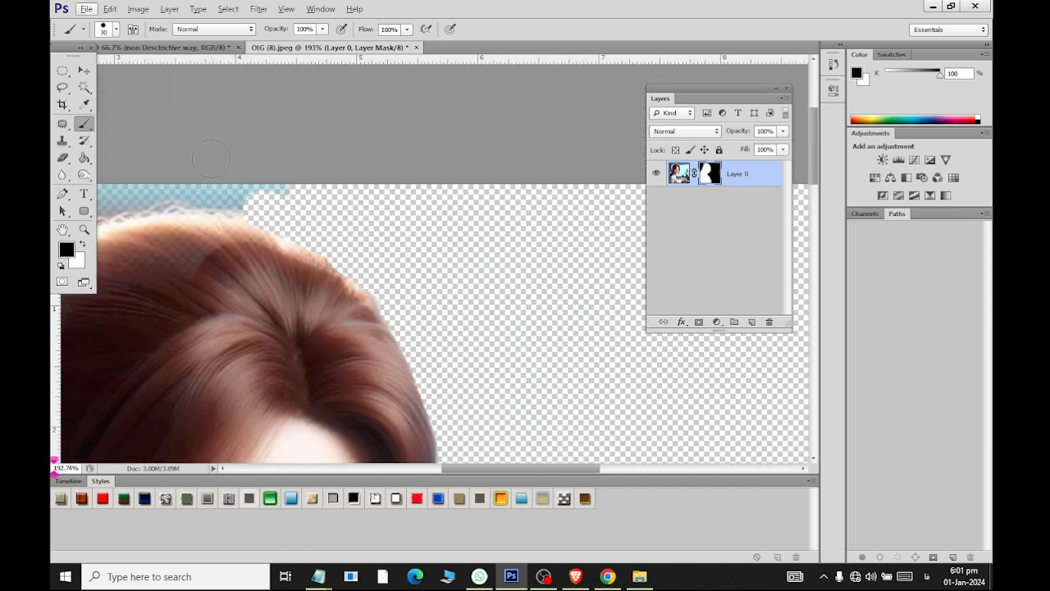
left_click_drag(429, 196, 144, 196)
Paint black on the mask around the back of the head down to the ponytail, clearing the leftover background patches
scroll(156, 185, "left", 4)
scroll(157, 193, "down", 1)
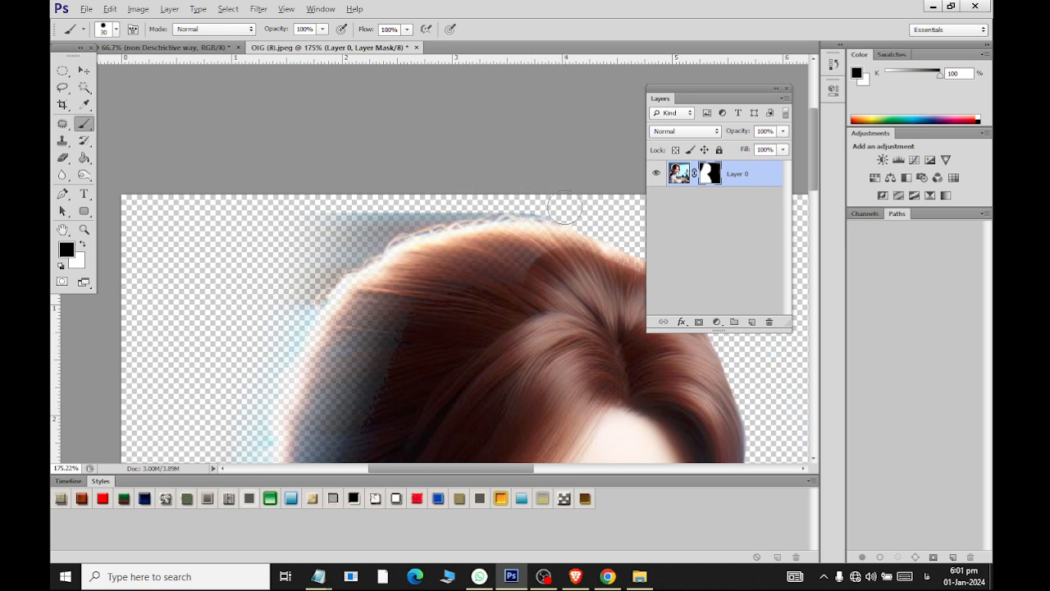
mouse_move(444, 213)
left_mouse_down()
mouse_move(368, 239)
mouse_move(313, 285)
mouse_move(289, 351)
mouse_move(211, 422)
mouse_move(241, 386)
left_mouse_up()
scroll(265, 240, "down", 2)
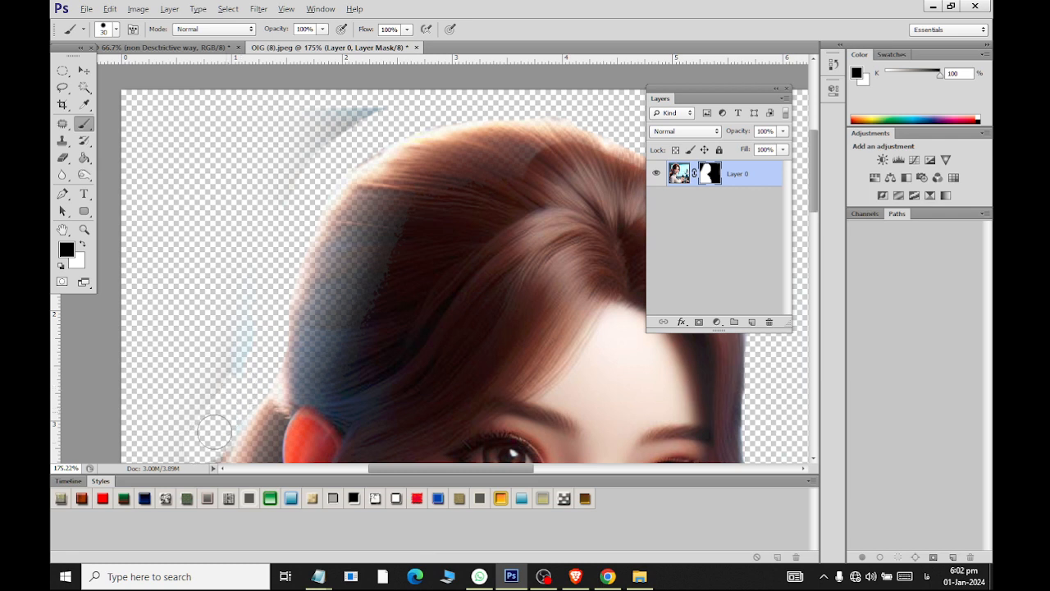
mouse_move(334, 144)
left_mouse_down()
mouse_move(375, 102)
mouse_move(362, 95)
mouse_move(271, 140)
left_mouse_up()
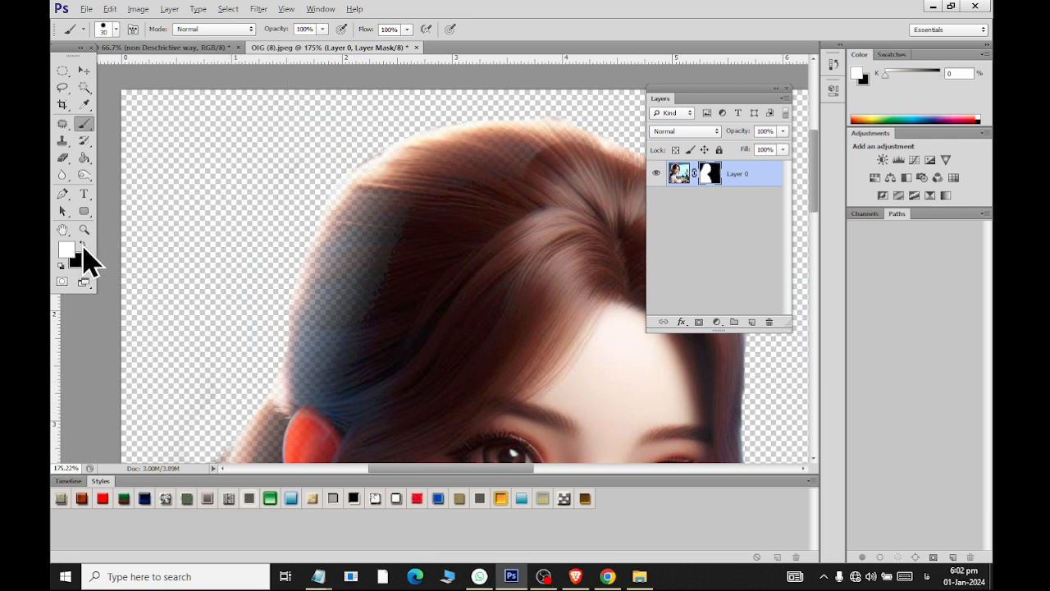
Paint white on the mask to restore the semi-transparent hair at the back and top of the head
mouse_move(376, 335)
left_mouse_down()
mouse_move(366, 250)
mouse_move(381, 214)
mouse_move(345, 247)
left_mouse_up()
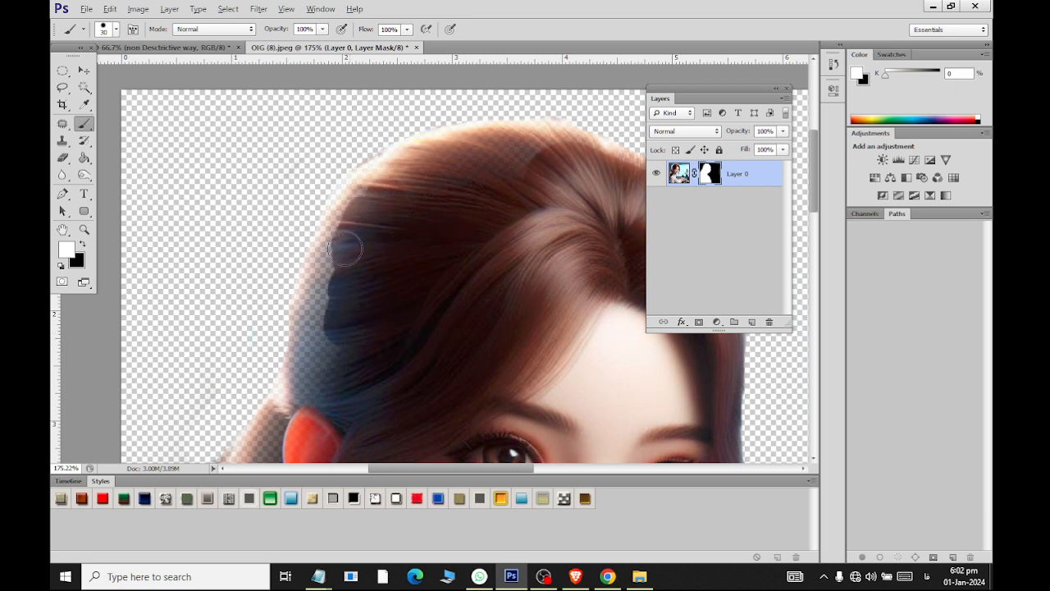
mouse_move(366, 200)
left_mouse_down()
mouse_move(324, 271)
mouse_move(305, 435)
mouse_move(351, 304)
left_mouse_up()
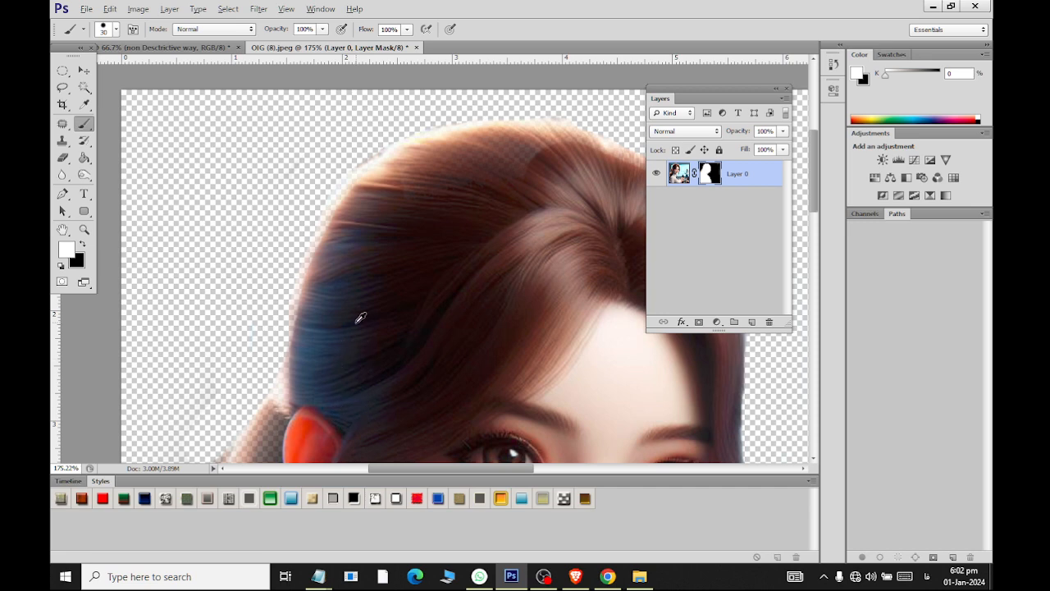
scroll(386, 345, "down", 2)
scroll(424, 276, "up", 4)
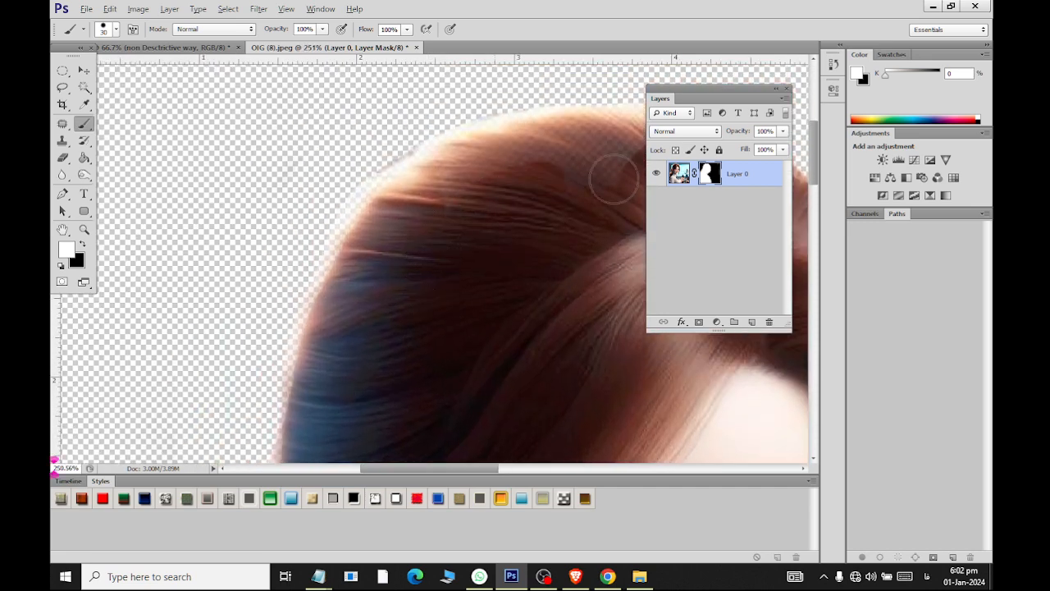
mouse_move(614, 176)
left_mouse_down()
mouse_move(497, 187)
mouse_move(444, 204)
mouse_move(442, 180)
mouse_move(475, 159)
mouse_move(574, 137)
mouse_move(644, 138)
left_mouse_up()
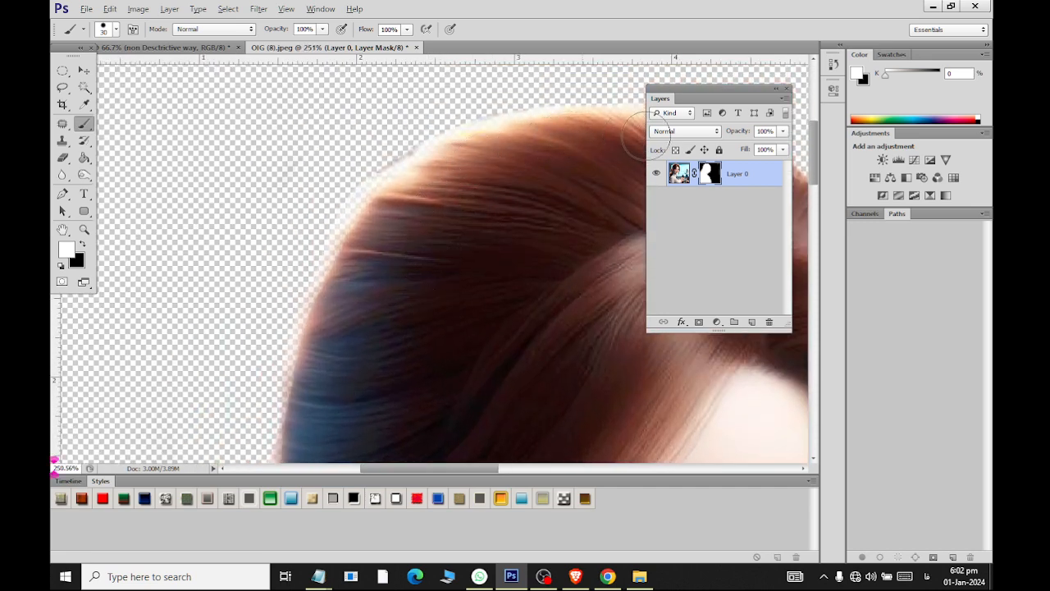
scroll(505, 208, "right", 2)
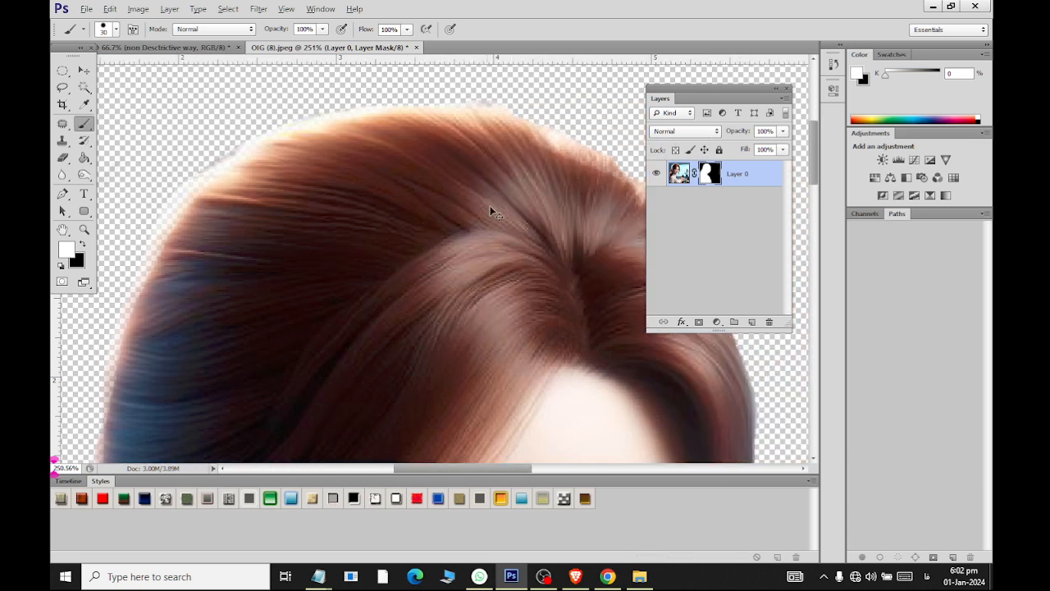
scroll(328, 200, "down", 2)
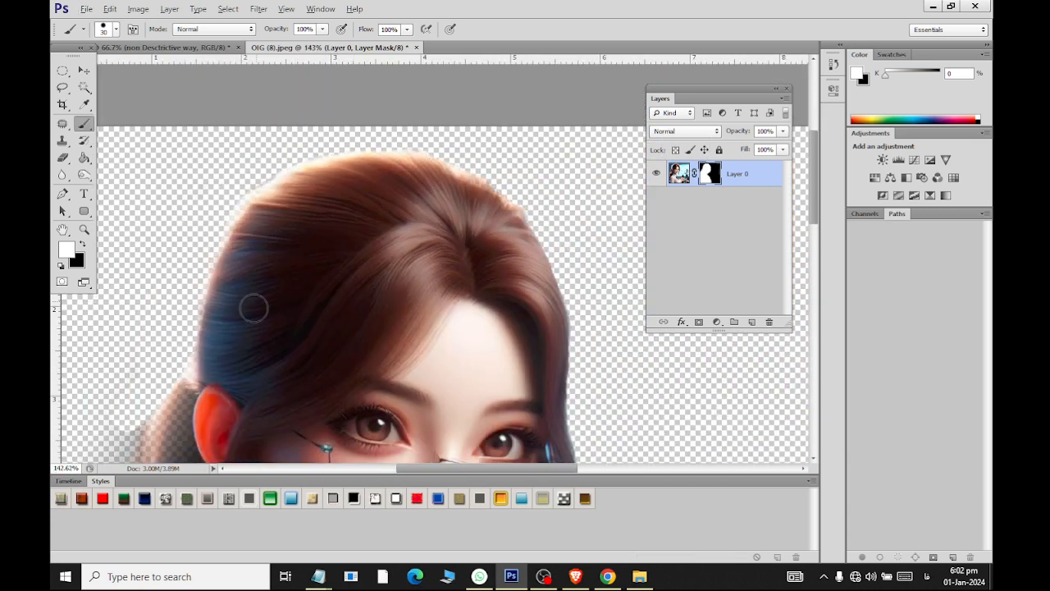
Paint white on the mask to restore the semi-transparent ponytail hair behind the ear
scroll(227, 338, "down", 3)
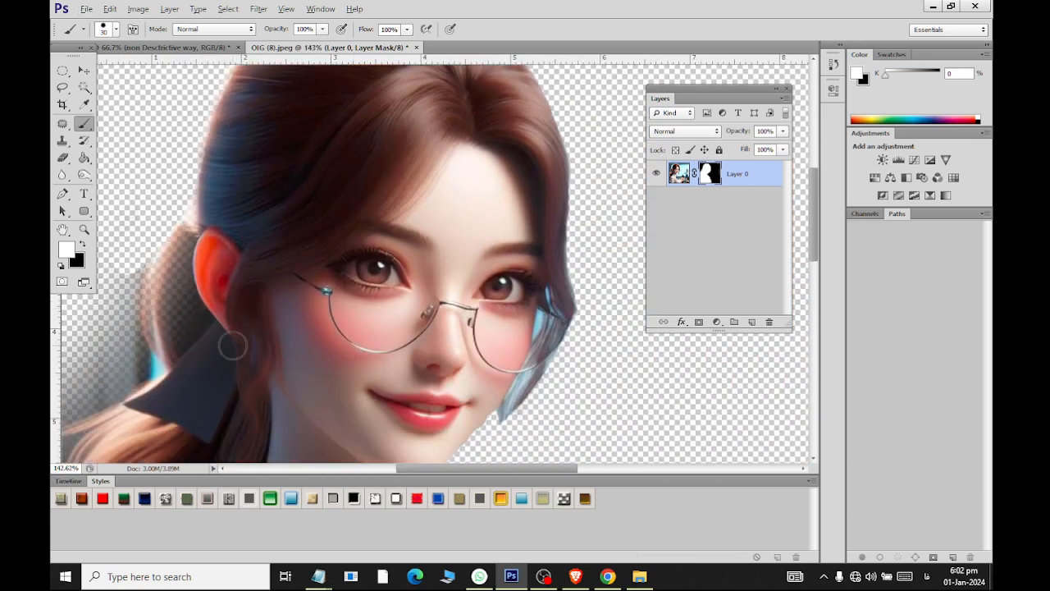
mouse_move(270, 239)
left_mouse_down()
mouse_move(189, 266)
mouse_move(178, 257)
mouse_move(183, 197)
mouse_move(206, 155)
left_mouse_up()
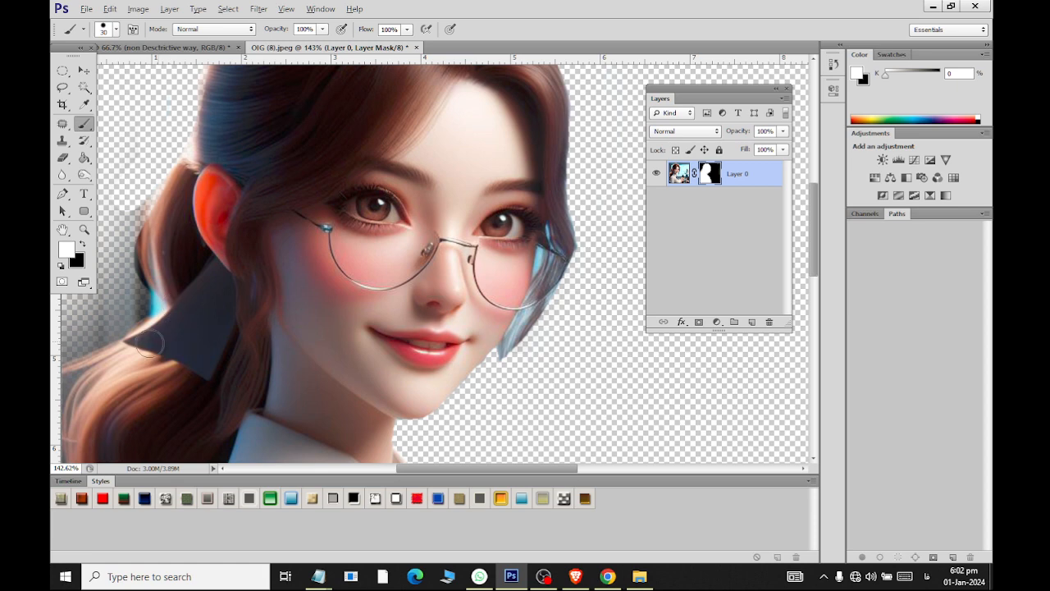
scroll(177, 419, "down", 3)
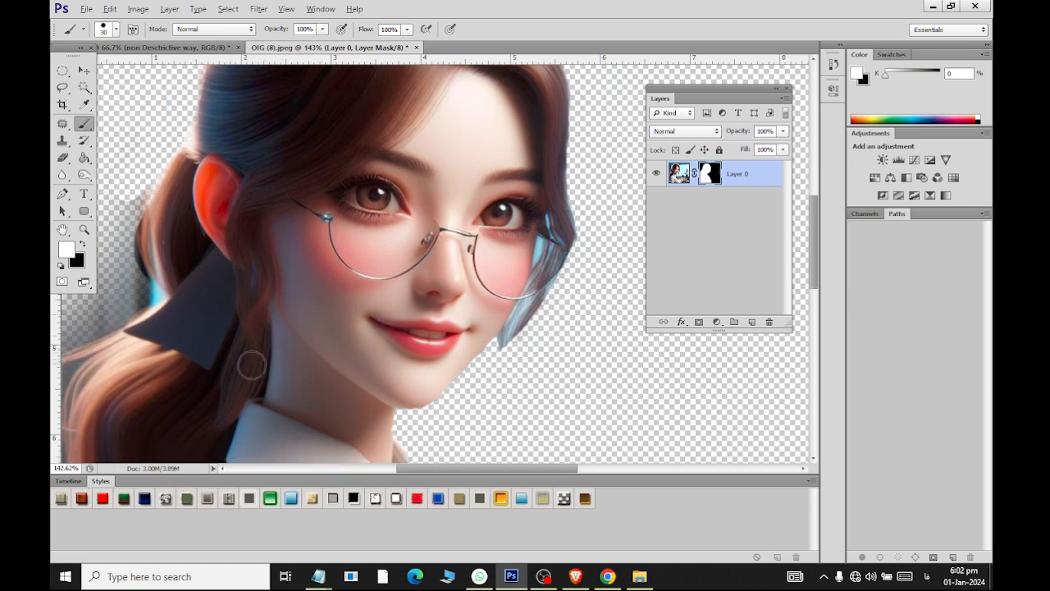
scroll(167, 374, "left", 5)
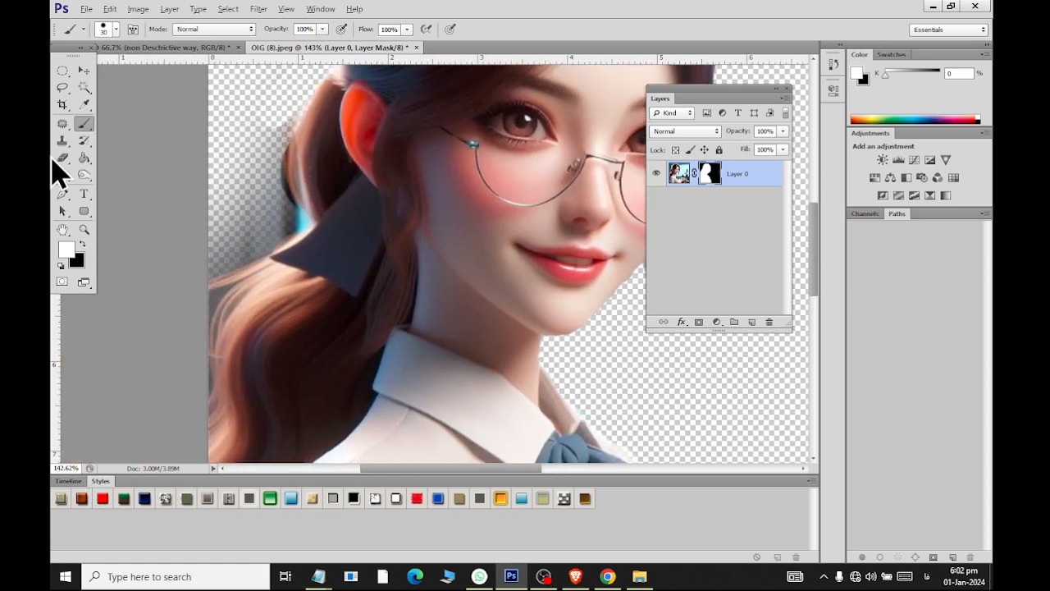
Paint black on the mask to hide the gray background patch behind the ponytail and ear
left_click(84, 244)
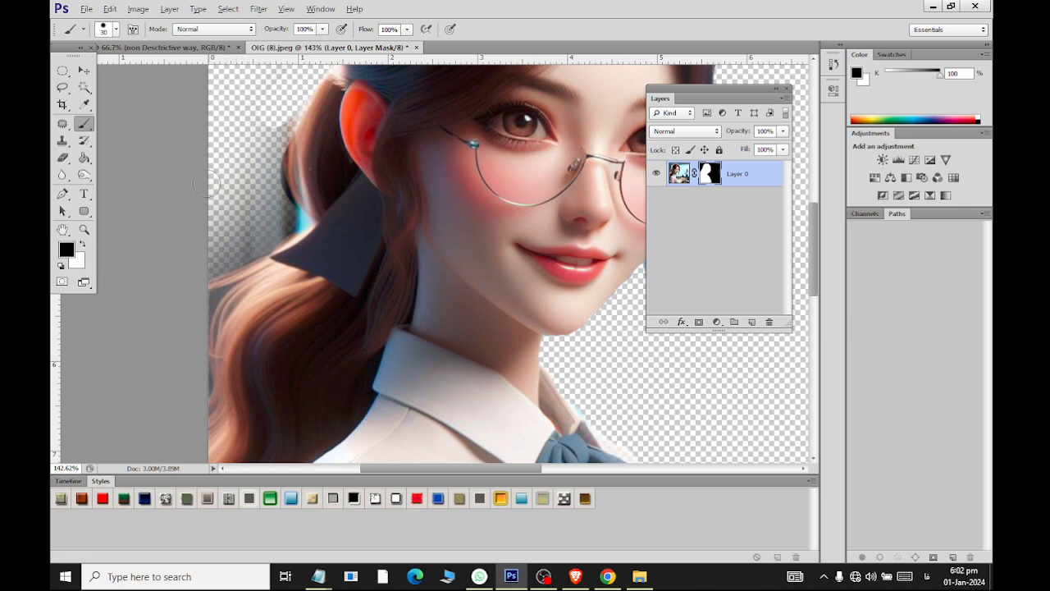
scroll(222, 150, "up", 3)
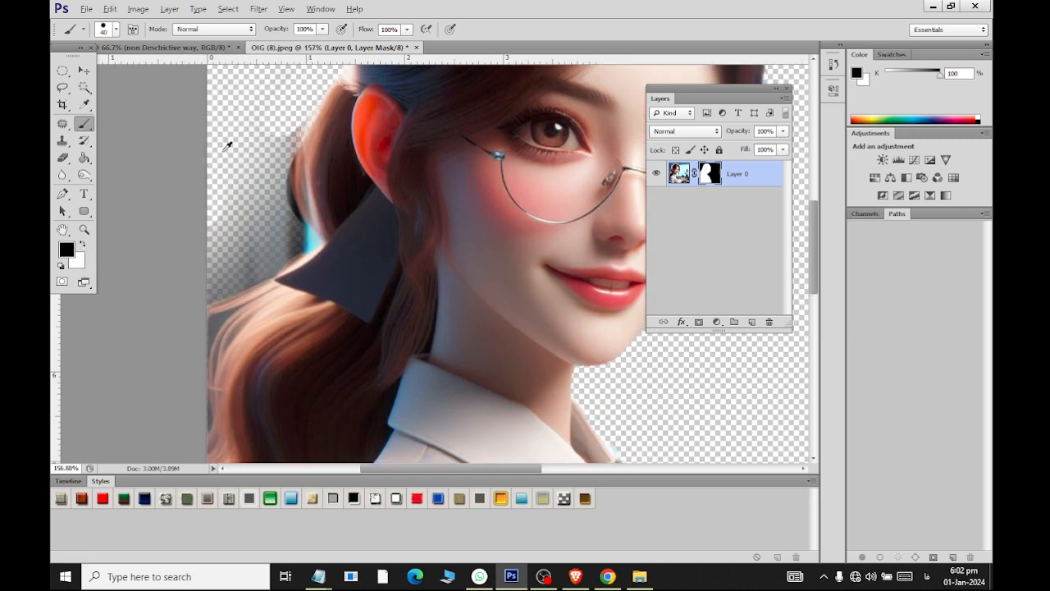
mouse_move(197, 369)
left_mouse_down()
mouse_move(224, 359)
mouse_move(194, 383)
mouse_move(247, 377)
mouse_move(302, 347)
mouse_move(323, 314)
mouse_move(327, 325)
mouse_move(331, 296)
mouse_move(310, 263)
mouse_move(304, 197)
left_mouse_up()
mouse_move(314, 156)
left_mouse_down()
mouse_move(333, 114)
mouse_move(284, 279)
mouse_move(261, 260)
mouse_move(248, 280)
mouse_move(271, 57)
left_mouse_up()
scroll(264, 106, "up", 3)
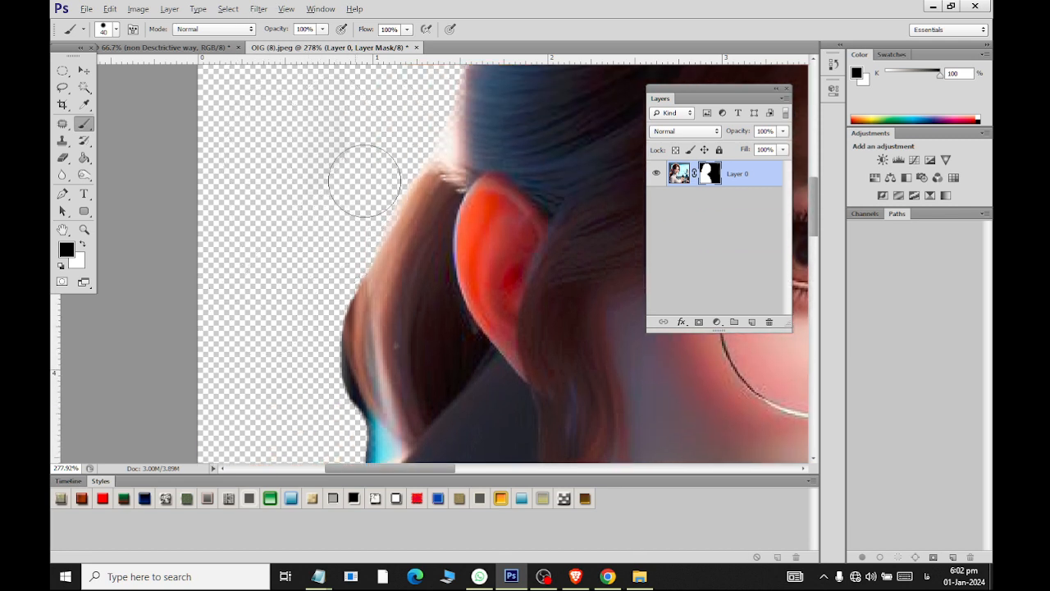
Paint black on the mask along the back of the head above the ear to remove the light fringe
scroll(303, 242, "up", 2)
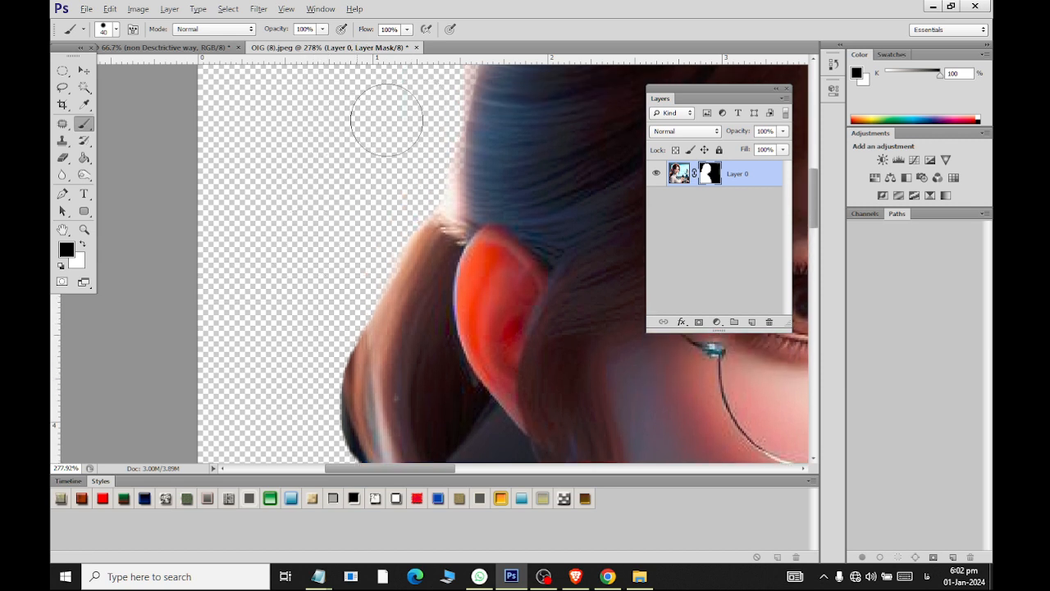
scroll(386, 118, "up", 2)
mouse_move(425, 266)
left_mouse_down()
mouse_move(450, 92)
mouse_move(427, 261)
mouse_move(417, 222)
mouse_move(407, 266)
mouse_move(412, 316)
mouse_move(488, 160)
mouse_move(440, 329)
left_mouse_up()
scroll(417, 222, "up", 5)
scroll(435, 279, "up", 3)
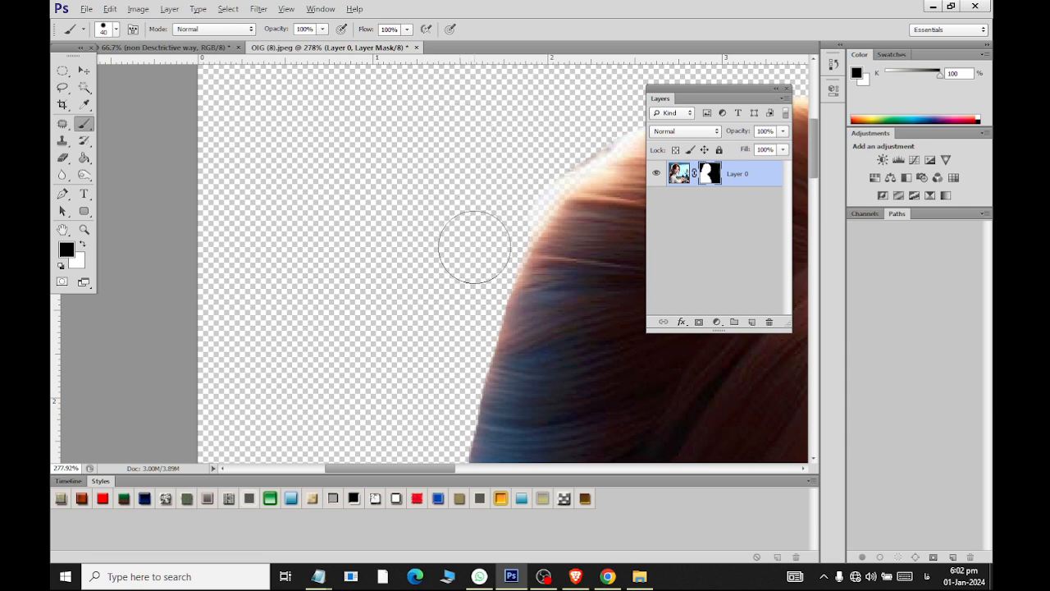
Paint black on the mask along the crown and top of the head to clean the hair outline
left_click_drag(468, 235, 606, 123)
scroll(517, 159, "right", 5)
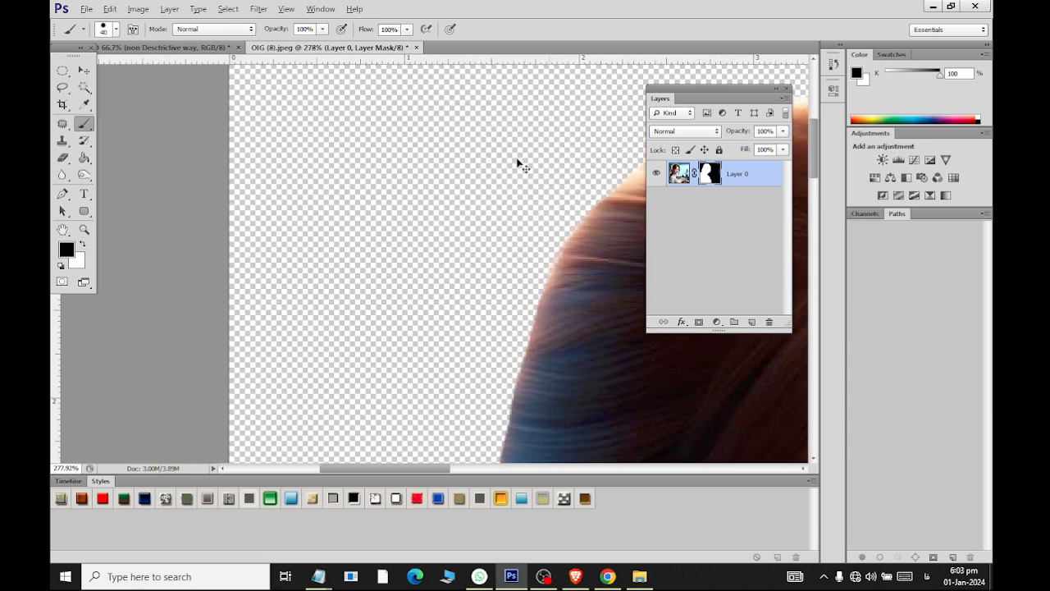
scroll(427, 164, "up", 3)
mouse_move(392, 201)
left_mouse_down()
mouse_move(534, 141)
mouse_move(542, 148)
mouse_move(500, 169)
mouse_move(558, 146)
mouse_move(607, 158)
left_mouse_up()
scroll(459, 152, "right", 2)
scroll(424, 145, "right", 3)
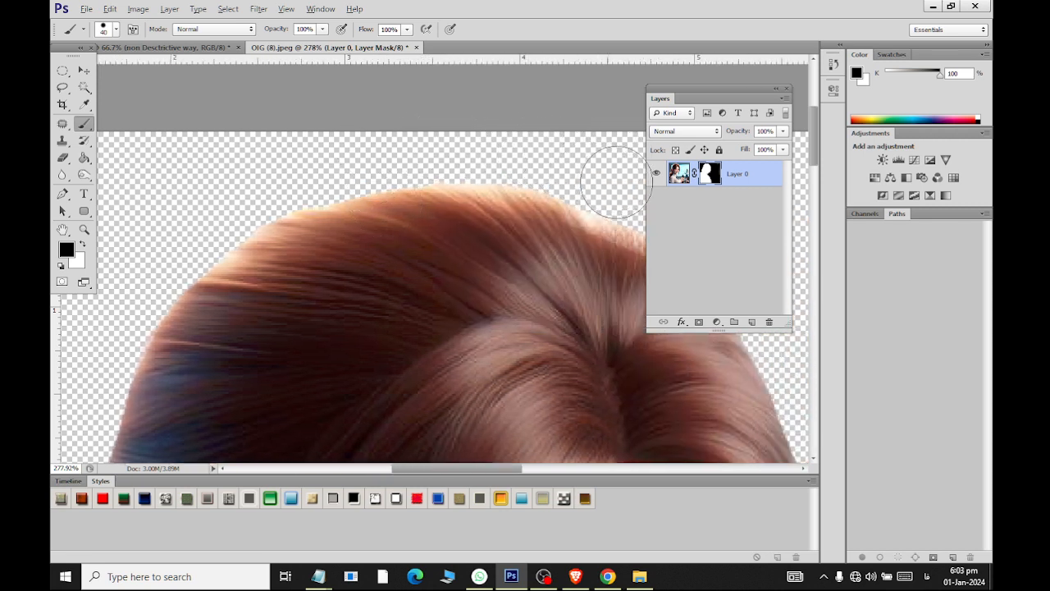
Enlarge the brush to 600 px and paint black over the empty area beside the woman to clear faint background remnants
scroll(558, 159, "down", 6)
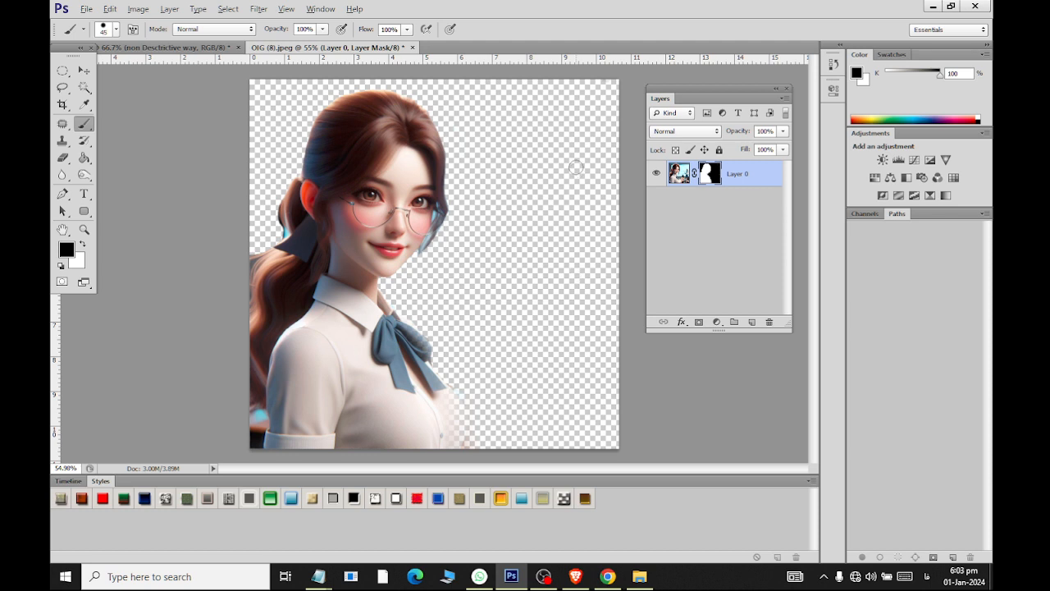
key("bracketright")
key("bracketright")
key("bracketright")
key("bracketright")
key("bracketright")
key("bracketright")
key("bracketright")
key("bracketright")
key("bracketright")
key("bracketright")
key("bracketright")
key("bracketright")
key("bracketright")
key("bracketright")
key("bracketright")
key("bracketright")
key("bracketleft")
key("bracketleft")
key("bracketleft")
key("bracketleft")
key("bracketleft")
key("bracketleft")
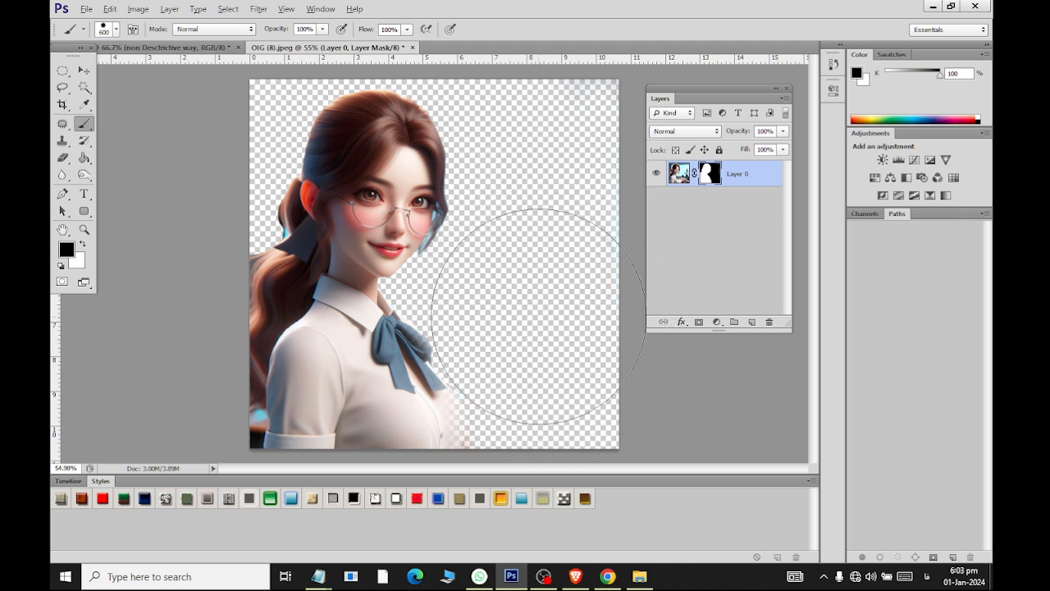
mouse_move(569, 264)
left_mouse_down()
mouse_move(589, 86)
mouse_move(584, 300)
mouse_move(528, 114)
left_mouse_up()
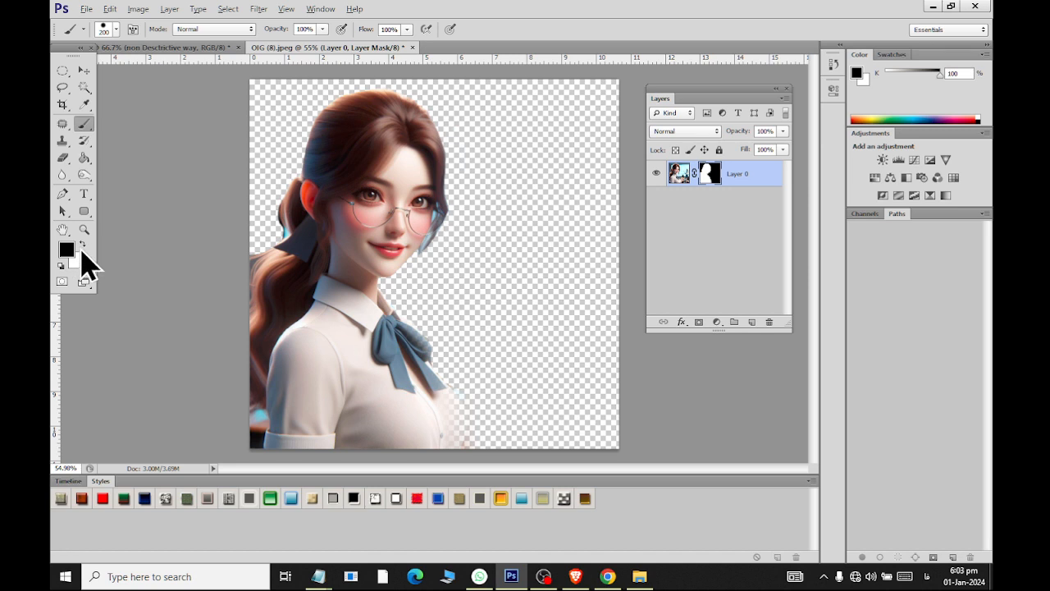
Paint white on the mask with a 200 px brush to restore the faded front of the blouse, undoing the stray background dab
left_click(82, 243)
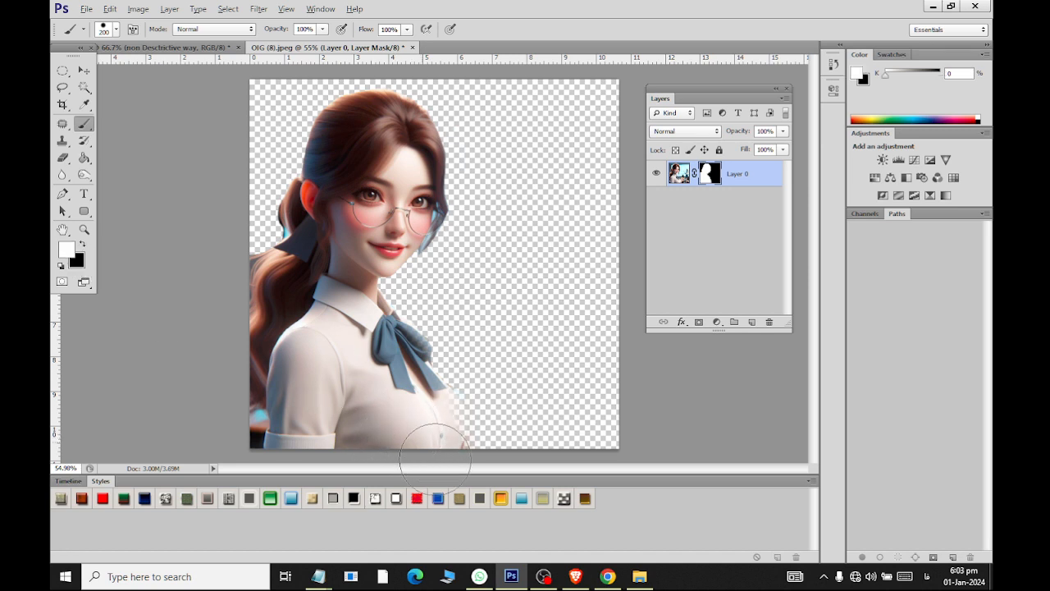
mouse_move(422, 434)
left_mouse_down()
mouse_move(434, 422)
mouse_move(420, 403)
left_mouse_up()
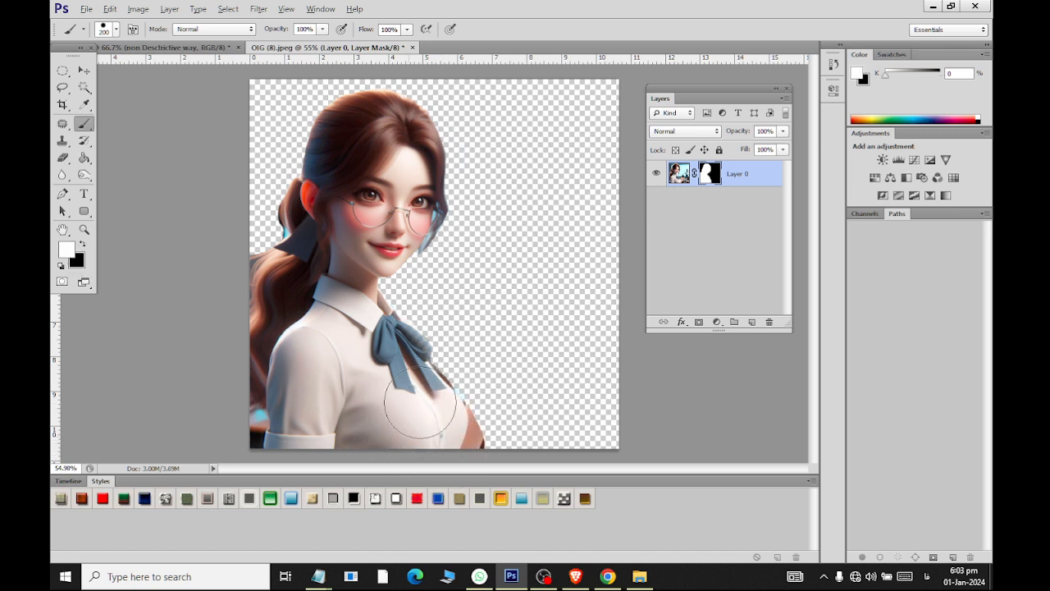
left_click(532, 422)
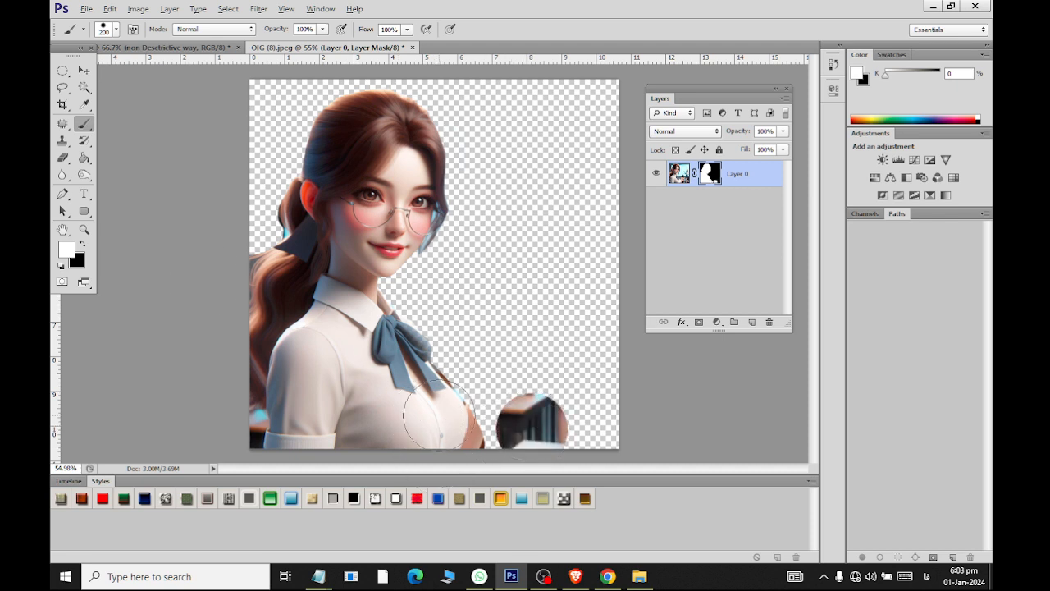
key("ctrl+z")
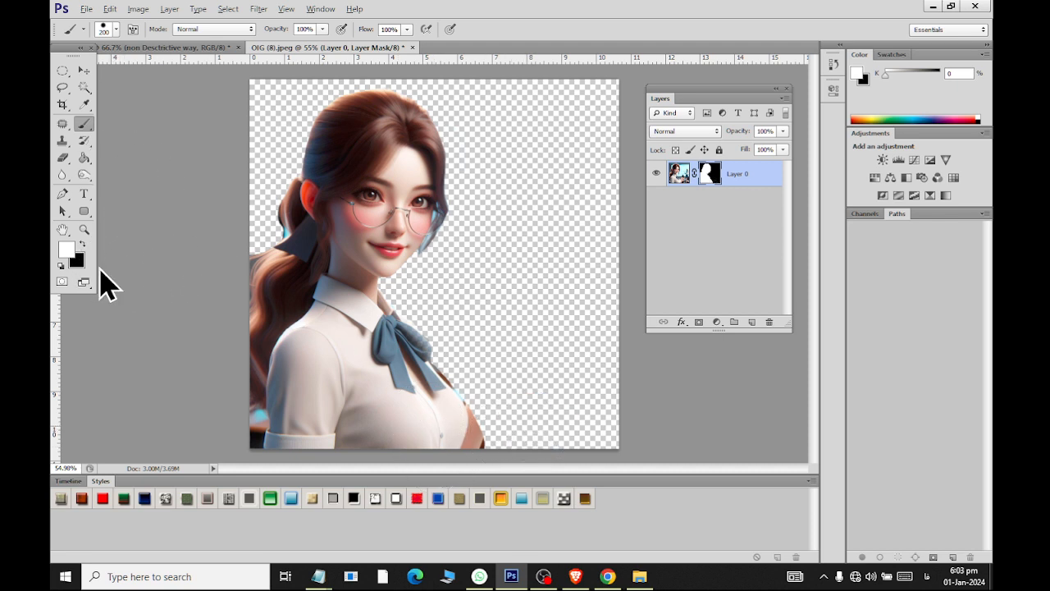
Paint black on the mask with a 70 px brush along the blouse front and ribbon to hide the brown and cyan background
left_click(83, 230)
left_click(82, 244)
left_click_drag(537, 422, 464, 359)
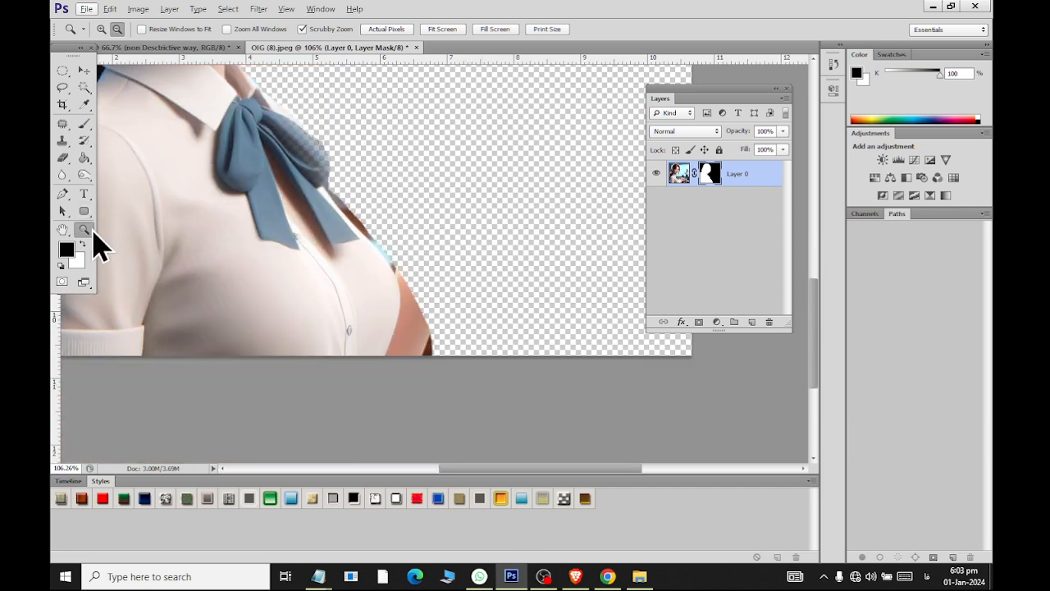
left_click(84, 128)
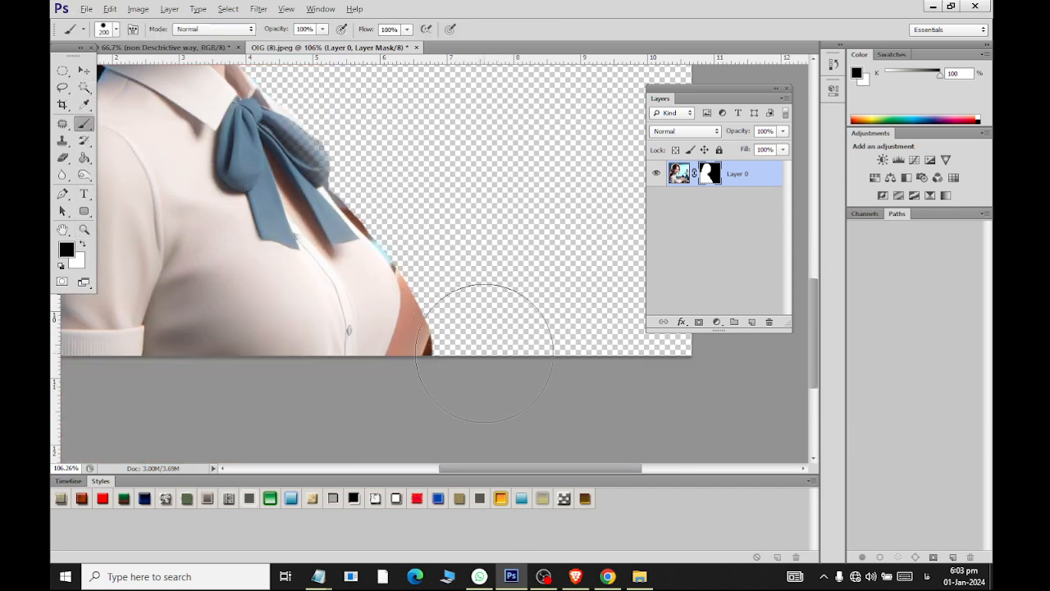
scroll(433, 299, "up", 3)
key("bracketleft")
key("bracketleft")
key("bracketleft")
key("bracketleft")
key("bracketleft")
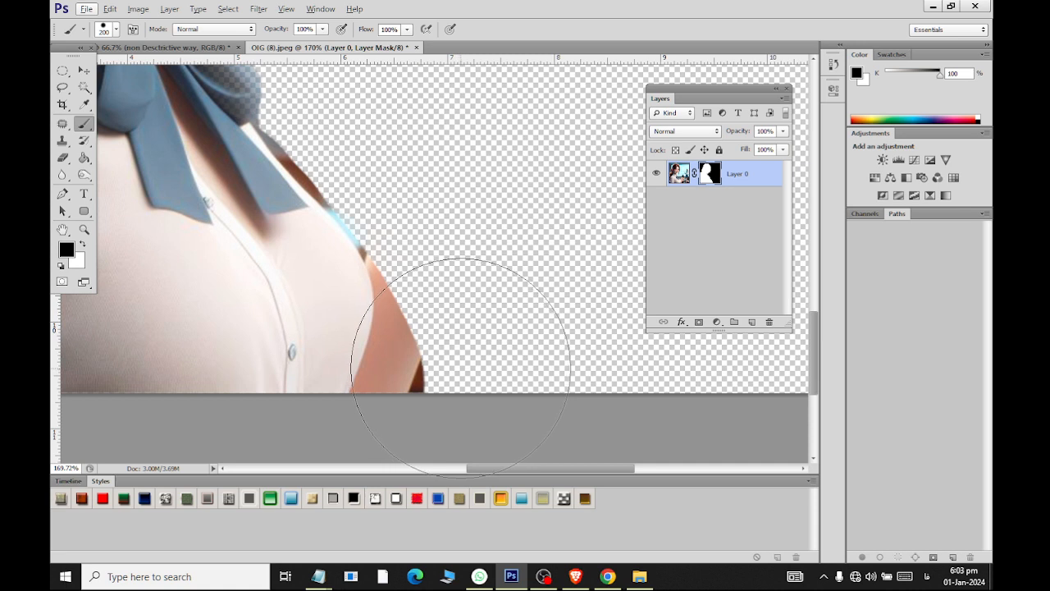
key("bracketleft")
key("bracketleft")
mouse_move(404, 401)
left_mouse_down()
mouse_move(413, 270)
mouse_move(376, 210)
mouse_move(296, 125)
mouse_move(329, 129)
left_mouse_up()
mouse_move(419, 220)
left_mouse_down()
mouse_move(413, 339)
mouse_move(390, 406)
mouse_move(410, 340)
mouse_move(411, 276)
mouse_move(416, 311)
mouse_move(395, 392)
left_mouse_up()
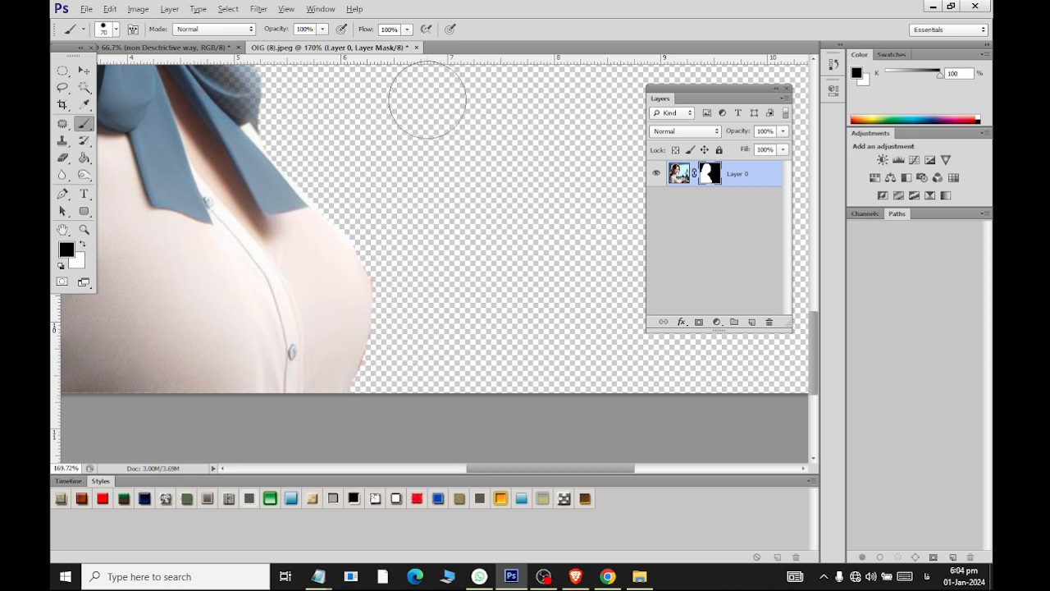
Paint a diagonal black stroke across the woman's face on the mask, and restore the hidden area by painting white
scroll(403, 188, "down", 6, "alt")
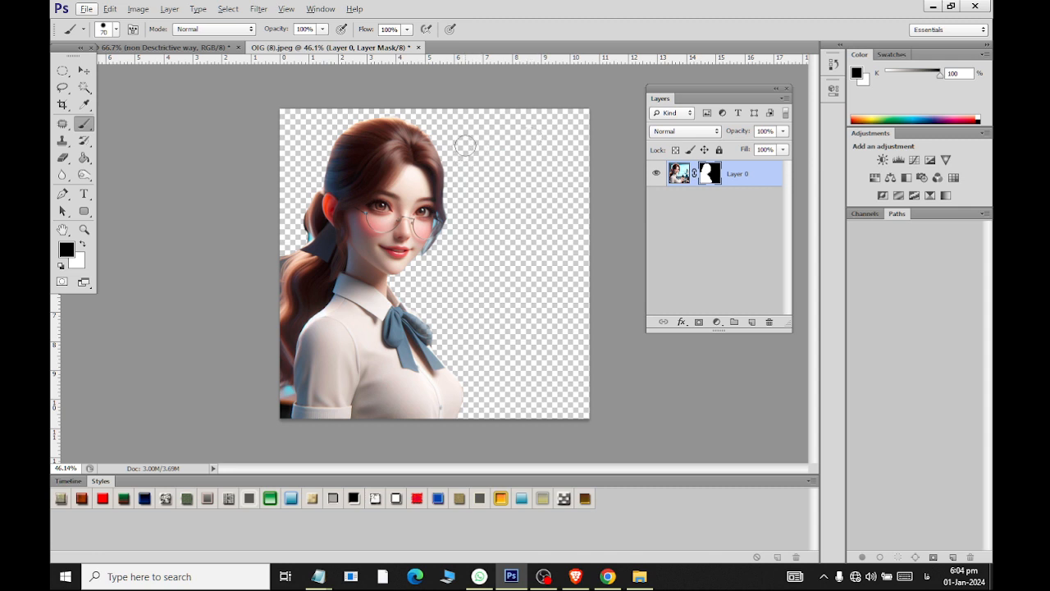
left_click_drag(464, 145, 319, 247)
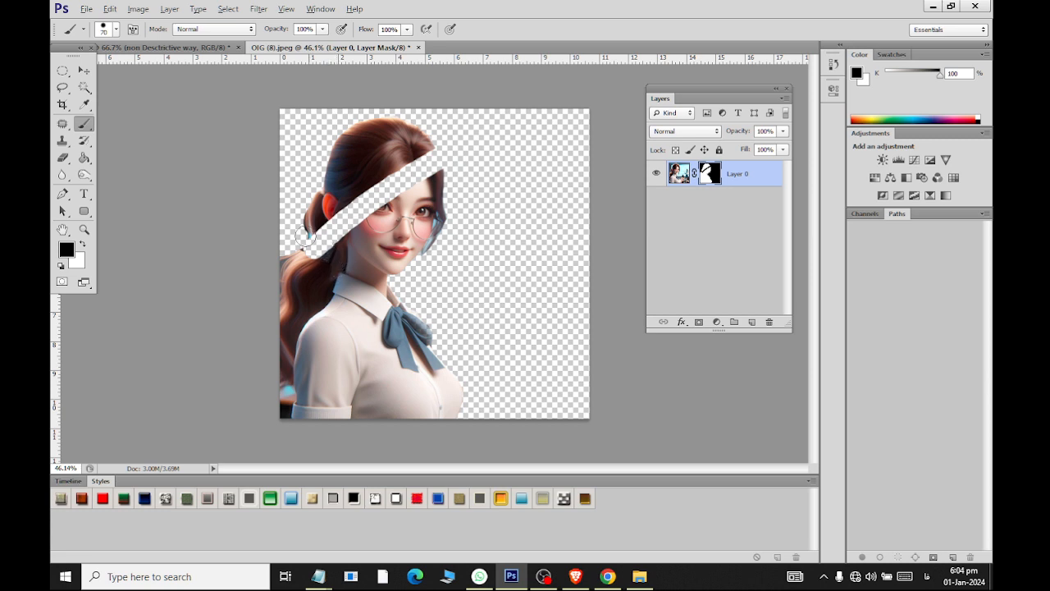
left_click(83, 245)
mouse_move(312, 291)
left_mouse_down()
mouse_move(316, 246)
mouse_move(351, 181)
mouse_move(335, 263)
mouse_move(331, 246)
mouse_move(366, 225)
left_mouse_up()
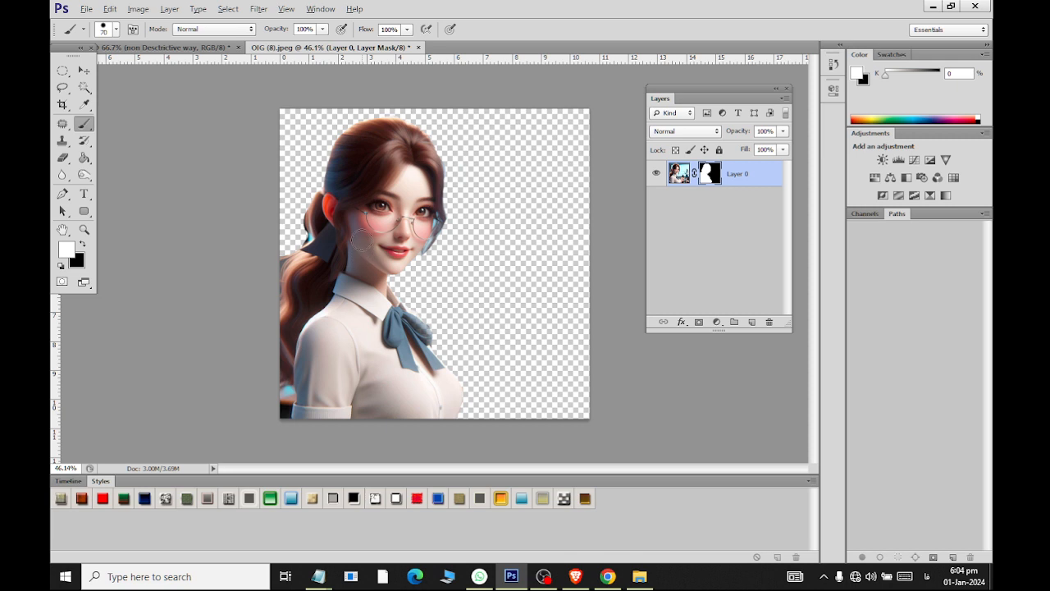
Apply the layer mask to Layer 0 and move the cut-out woman slightly to the left
right_click(750, 172)
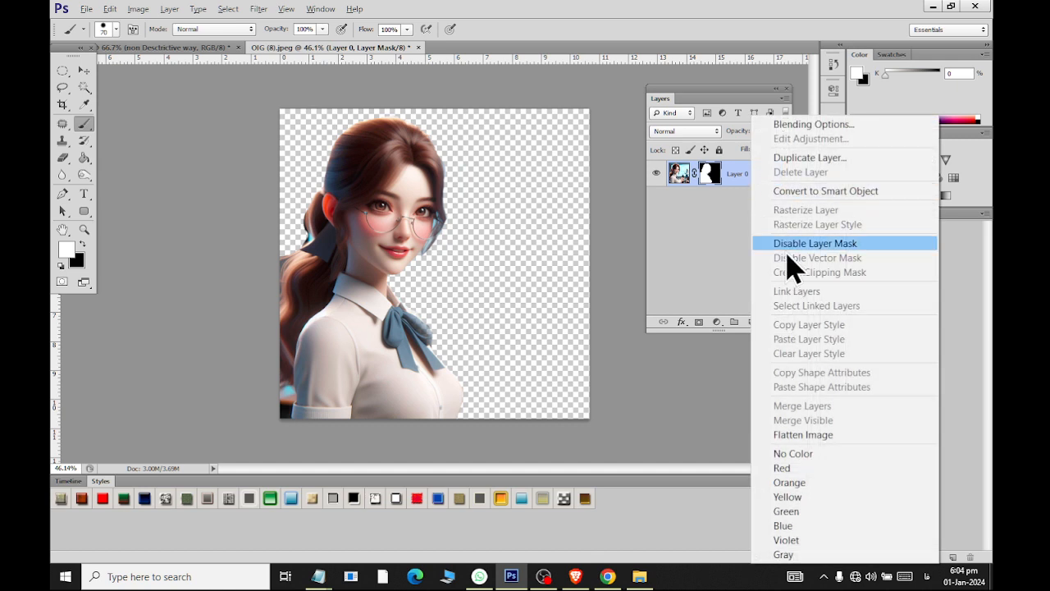
left_click(718, 187)
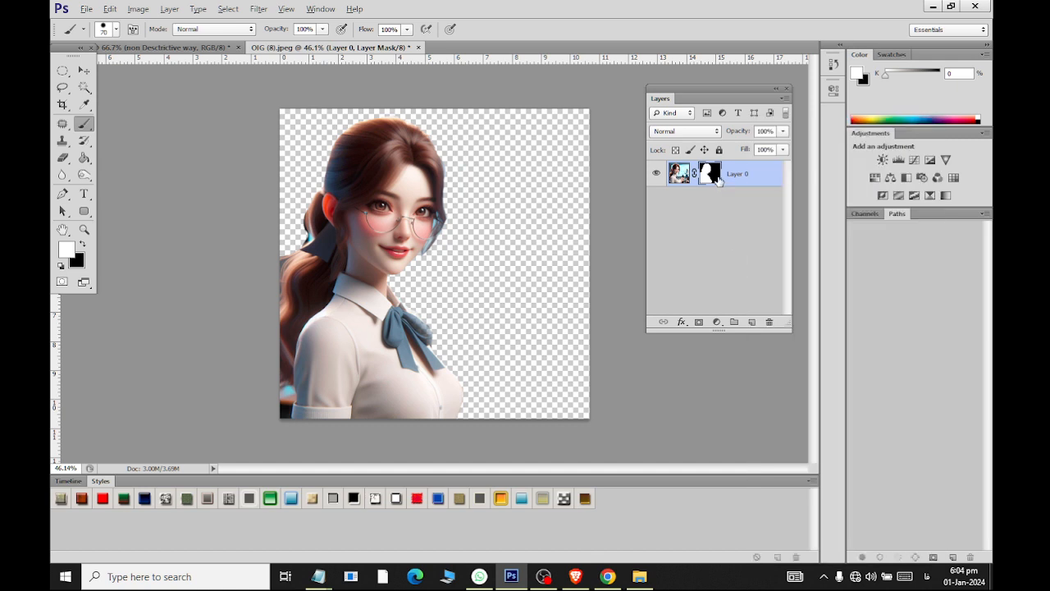
right_click(716, 182)
left_click(743, 220)
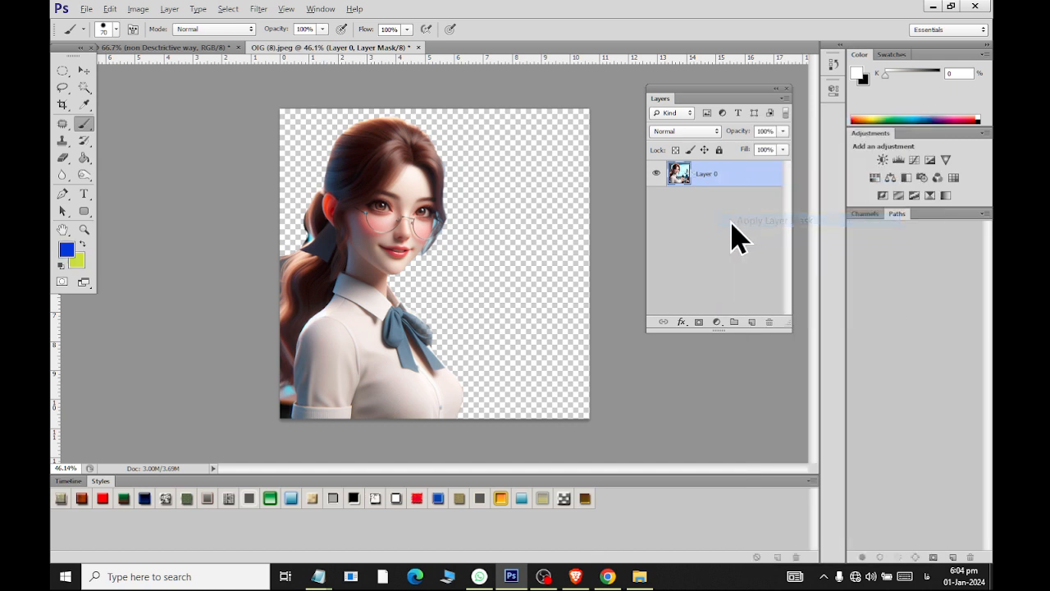
left_click(83, 71)
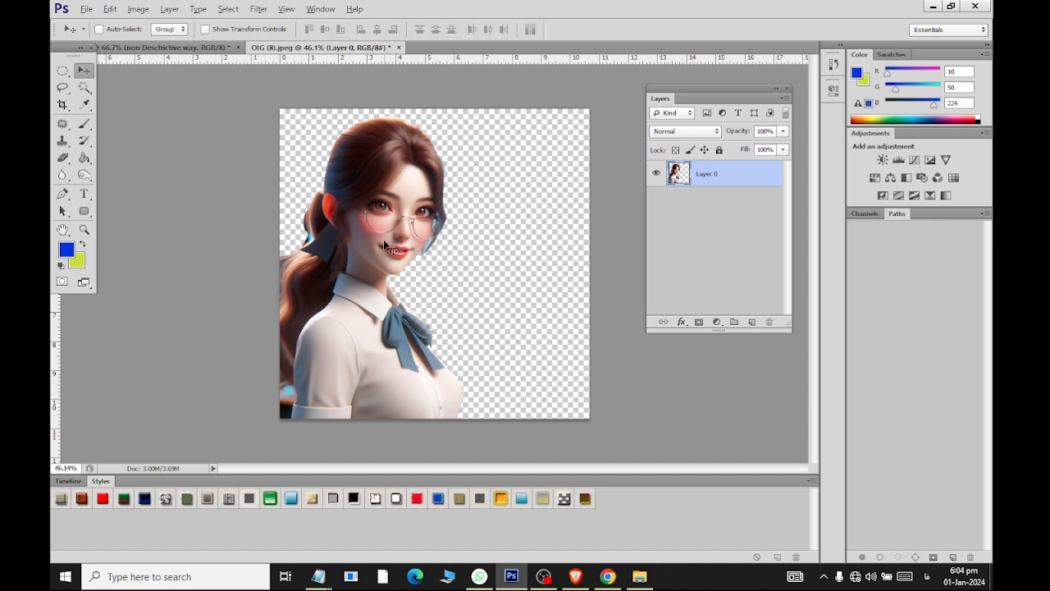
mouse_move(370, 210)
left_mouse_down()
mouse_move(407, 195)
mouse_move(394, 226)
mouse_move(428, 184)
mouse_move(372, 190)
mouse_move(369, 219)
left_mouse_up()
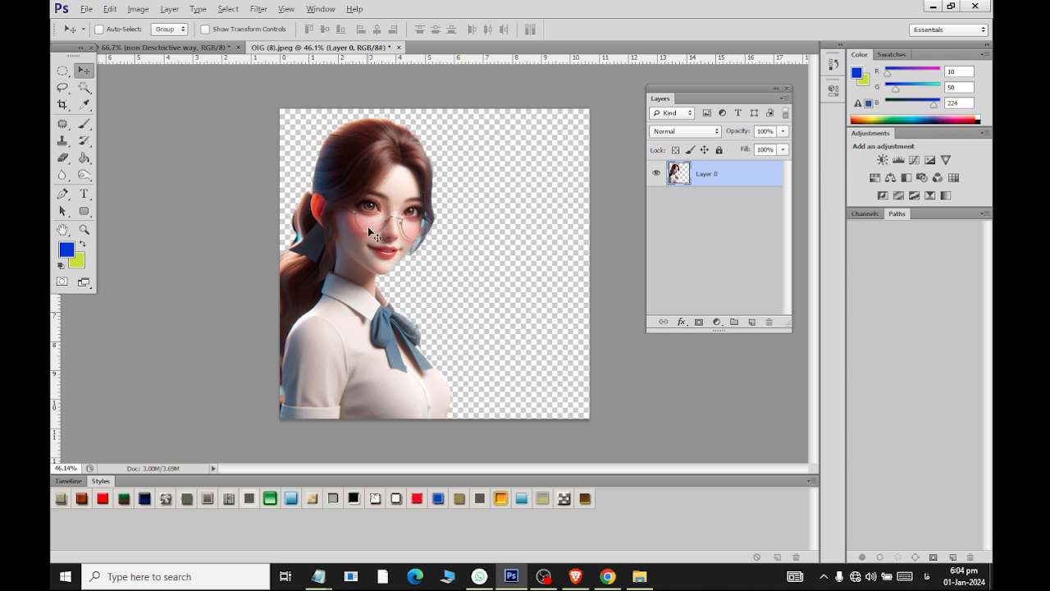